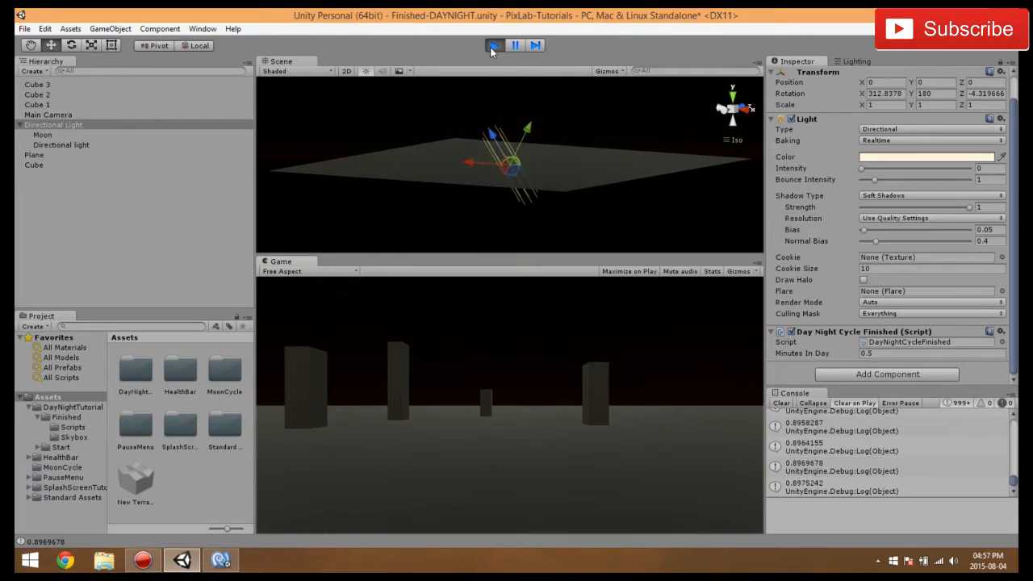
# - Stop the running game and show the contents of the DayNightTutorial folder
pyautogui.click(495, 46)
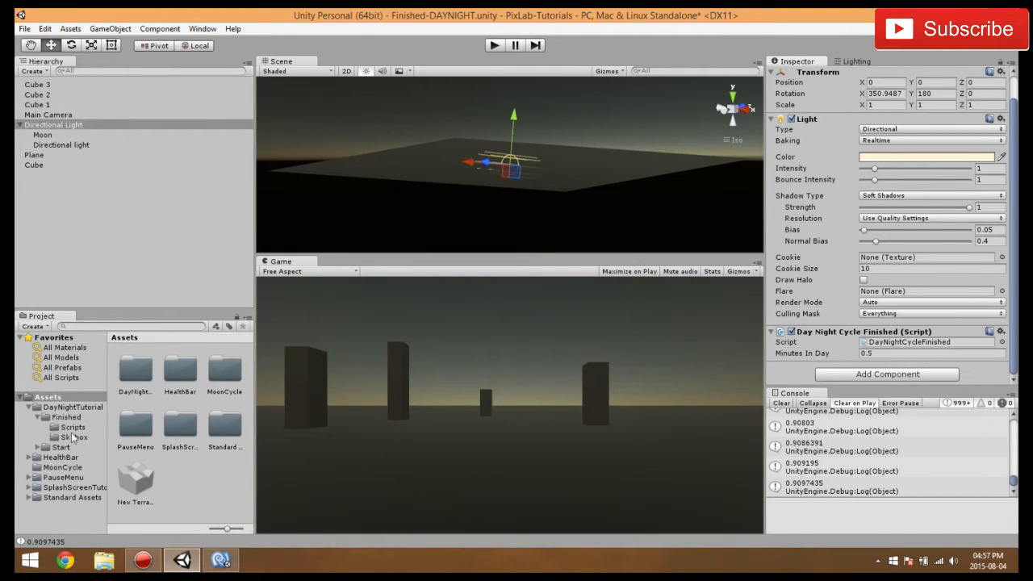
pyautogui.click(29, 407)
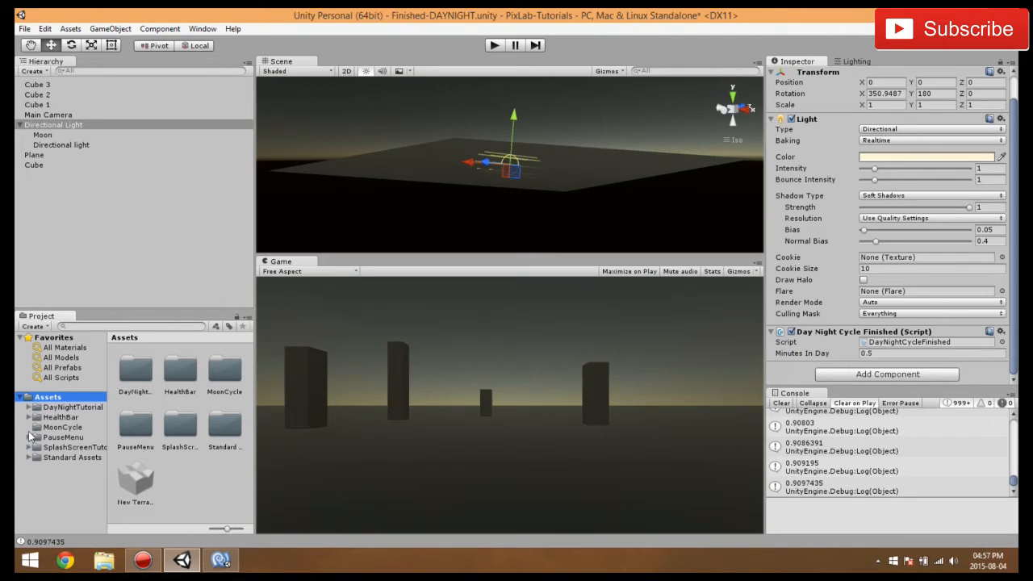
pyautogui.click(29, 407)
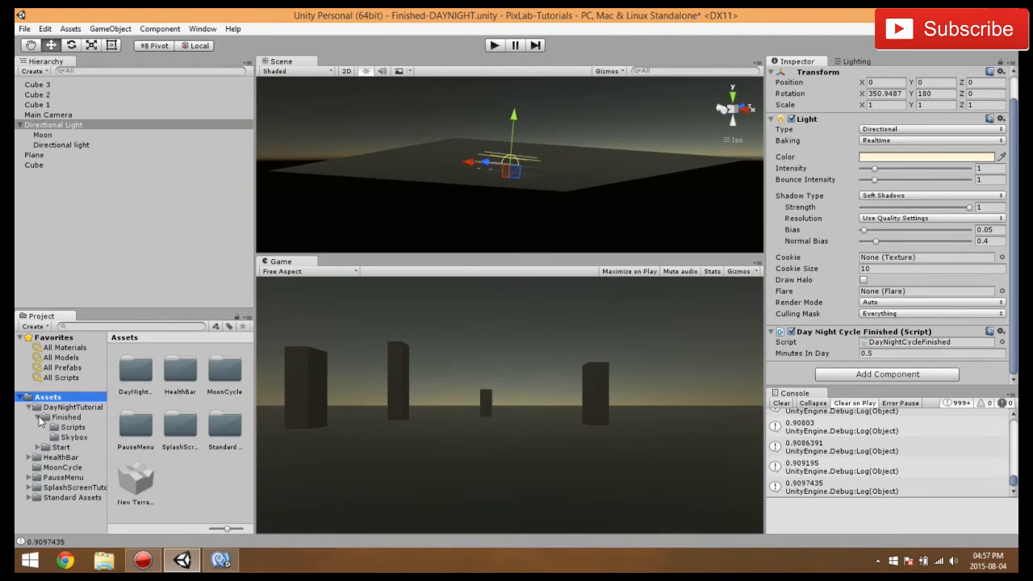
pyautogui.click(38, 418)
pyautogui.click(68, 407)
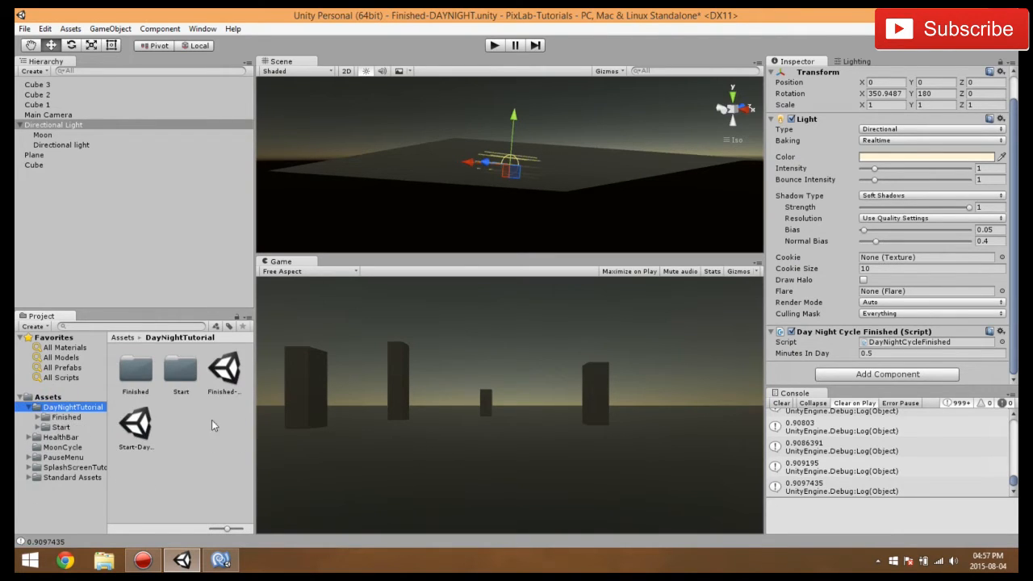
# - Open the Start-DayNight scene and look over its starting setup
pyautogui.doubleClick(134, 426)
pyautogui.click(501, 310)
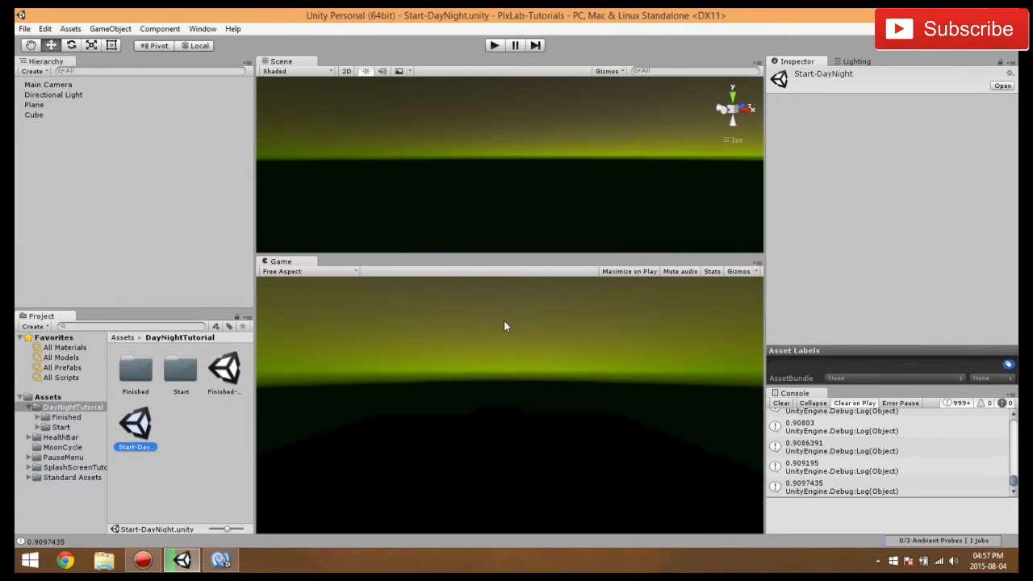
pyautogui.keyDown('alt'); pyautogui.moveTo(543, 185); pyautogui.dragTo(611, 166); pyautogui.keyUp('alt')
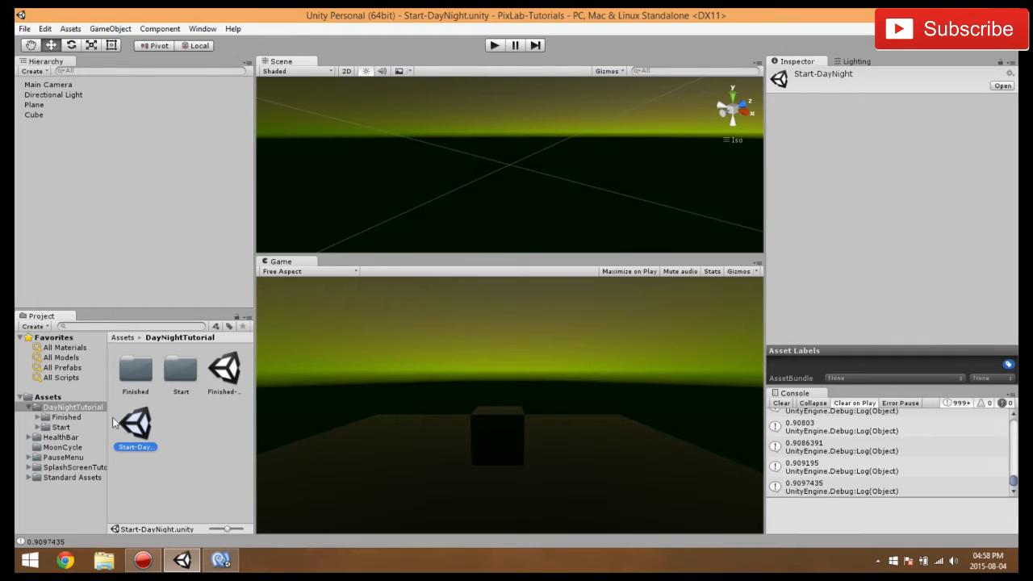
# - Open the Finished-DAYNIGHT scene and delete the Moon and Directional light children of the main Directional Light
pyautogui.doubleClick(226, 381)
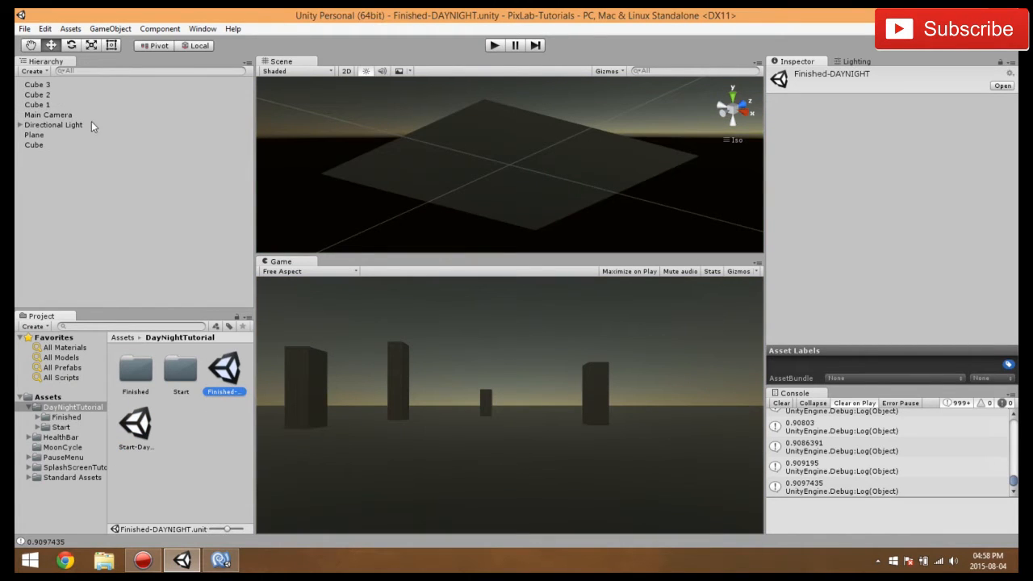
pyautogui.click(42, 136)
pyautogui.click(38, 125)
pyautogui.click(19, 125)
pyautogui.click(56, 144)
pyautogui.press('Delete')
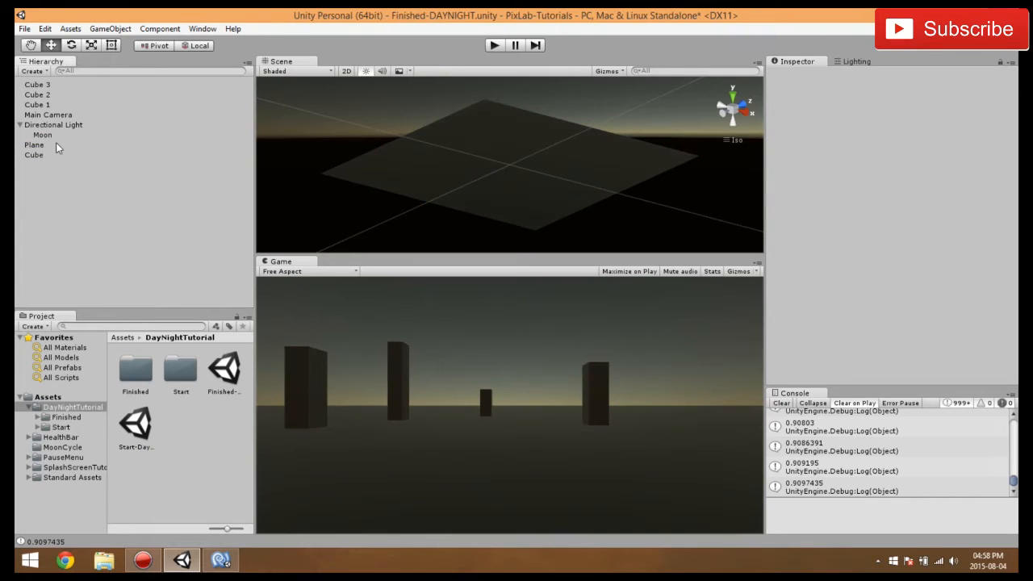
pyautogui.click(55, 134)
pyautogui.press('Delete')
# - Inspect the transforms of the Plane and the cube objects in the scene
pyautogui.click(53, 136)
pyautogui.click(51, 145)
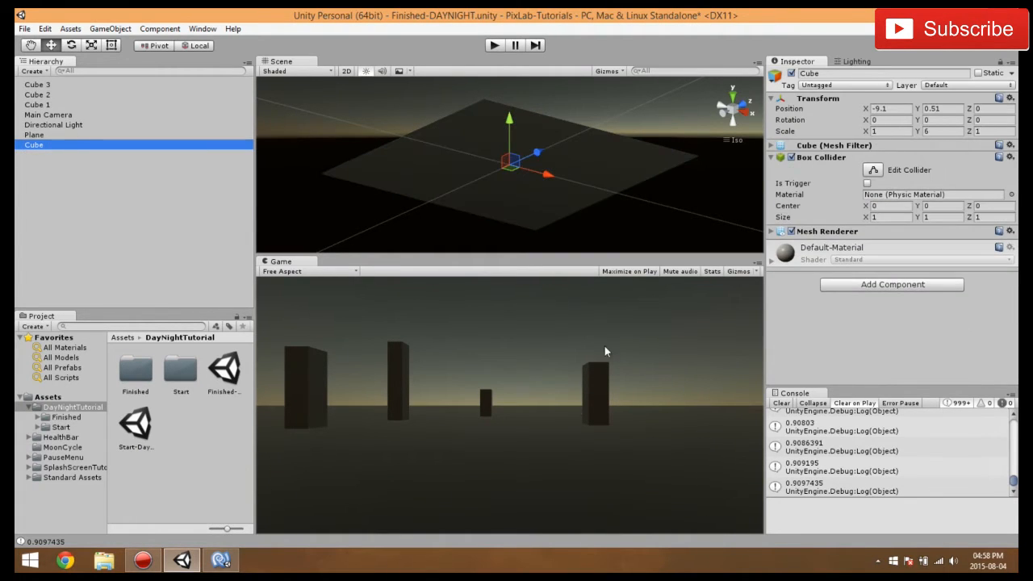
pyautogui.click(54, 105)
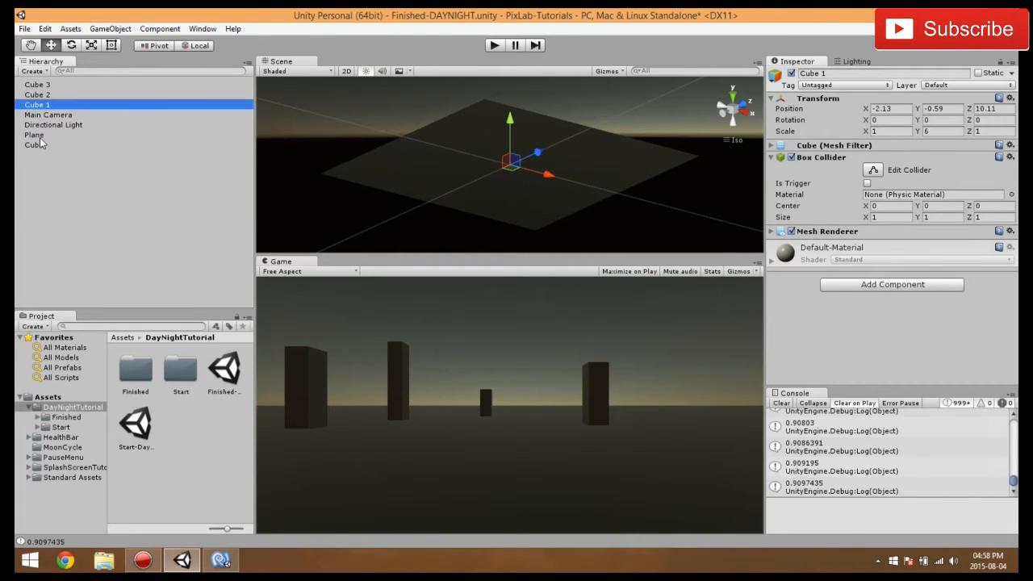
pyautogui.click(42, 136)
pyautogui.keyDown('alt'); pyautogui.moveTo(672, 242); pyautogui.dragTo(569, 189); pyautogui.keyUp('alt')
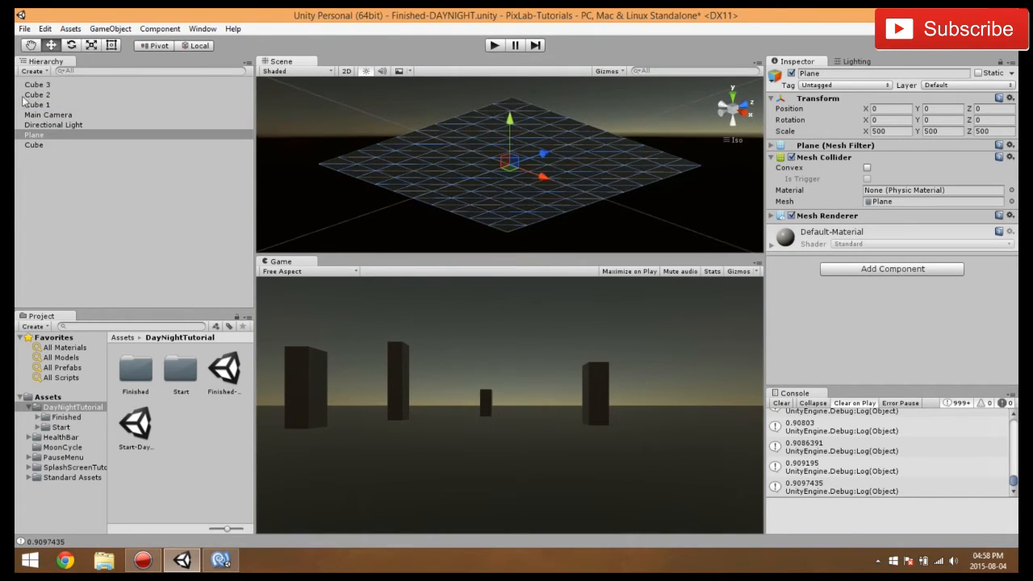
pyautogui.click(42, 96)
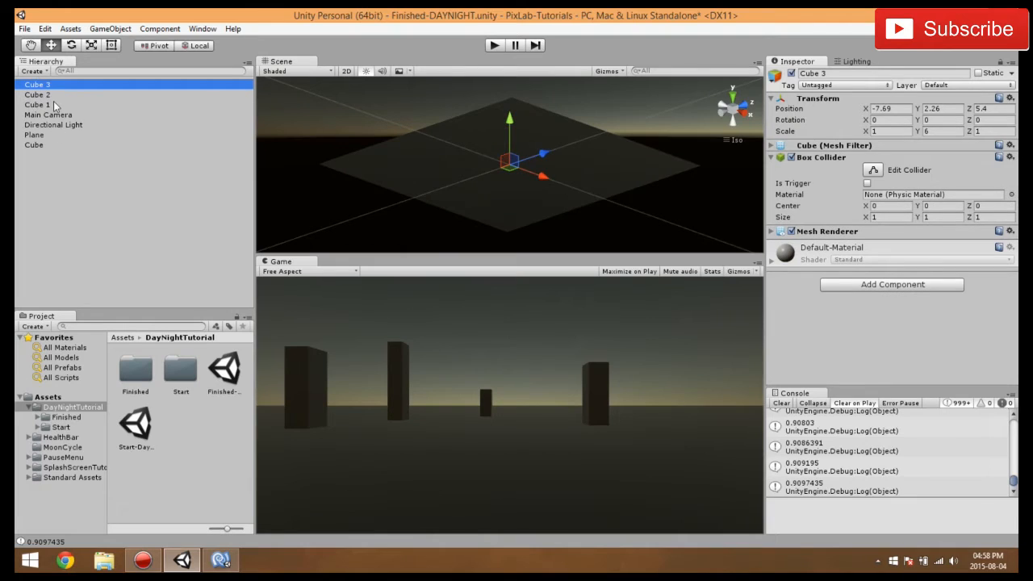
pyautogui.click(57, 105)
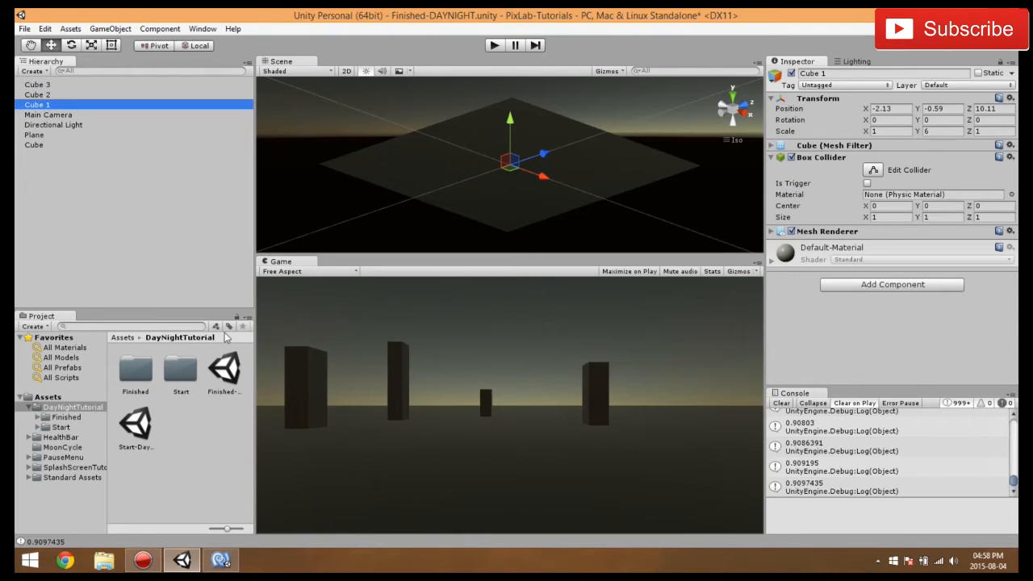
# - Delete the Moon material and the MoonControl script from the MoonCycle folder
pyautogui.click(59, 449)
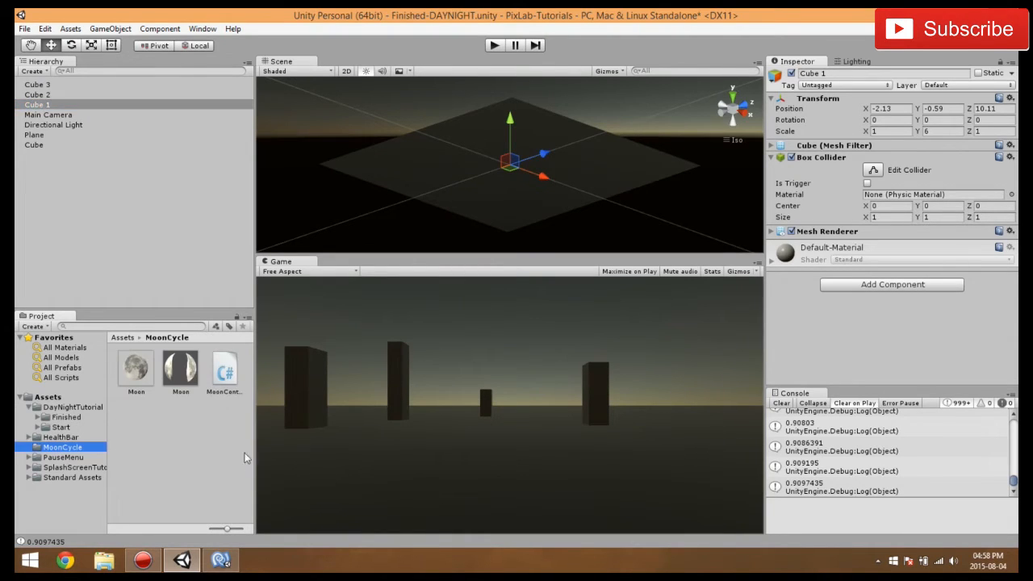
pyautogui.click(227, 392)
pyautogui.keyDown('ctrl'); pyautogui.click(179, 378); pyautogui.keyUp('ctrl')
pyautogui.press('Delete')
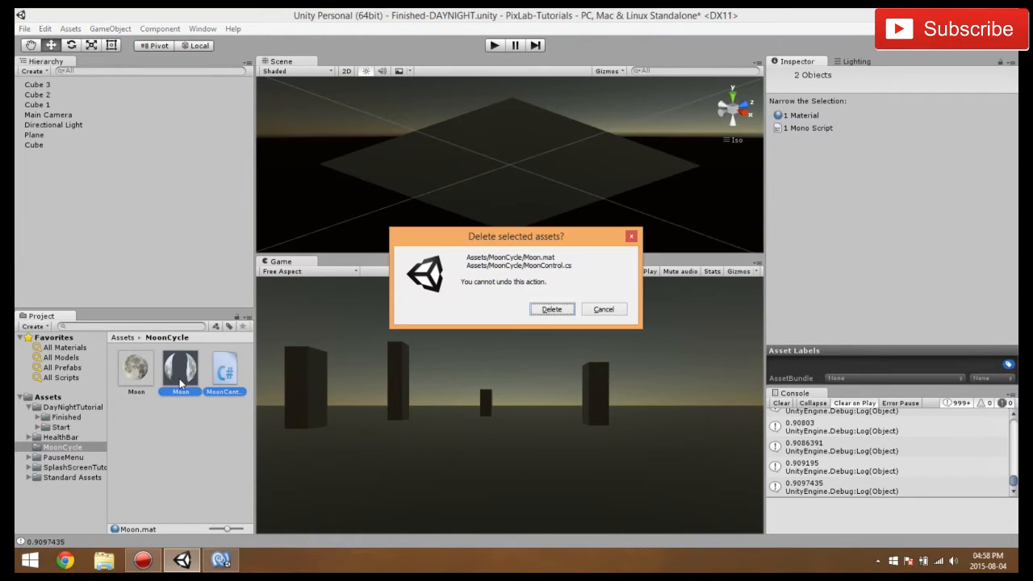
pyautogui.click(566, 310)
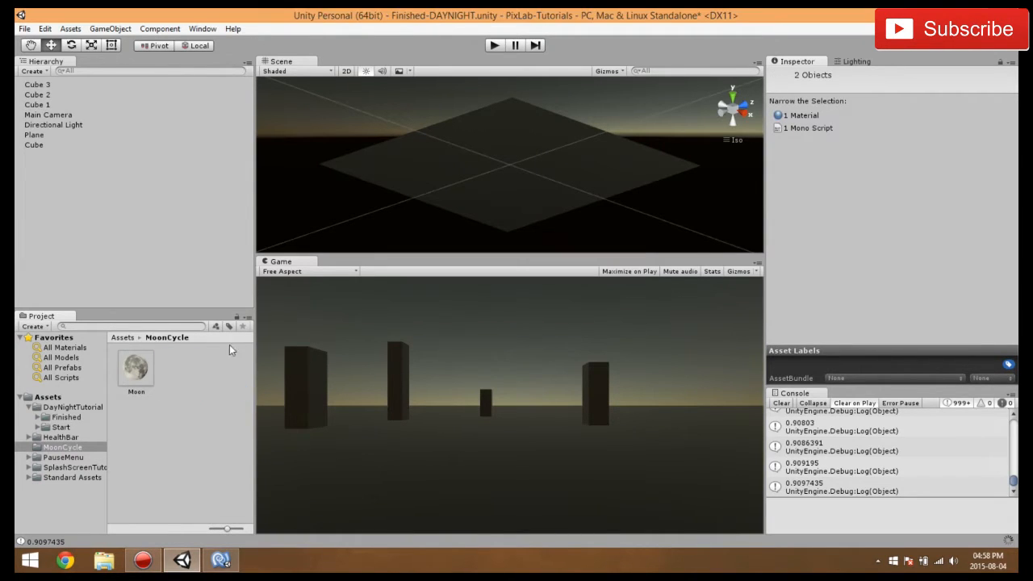
# - Select the Moon image in the MoonCycle folder and set its texture type to Texture
pyautogui.click(93, 439)
pyautogui.click(62, 448)
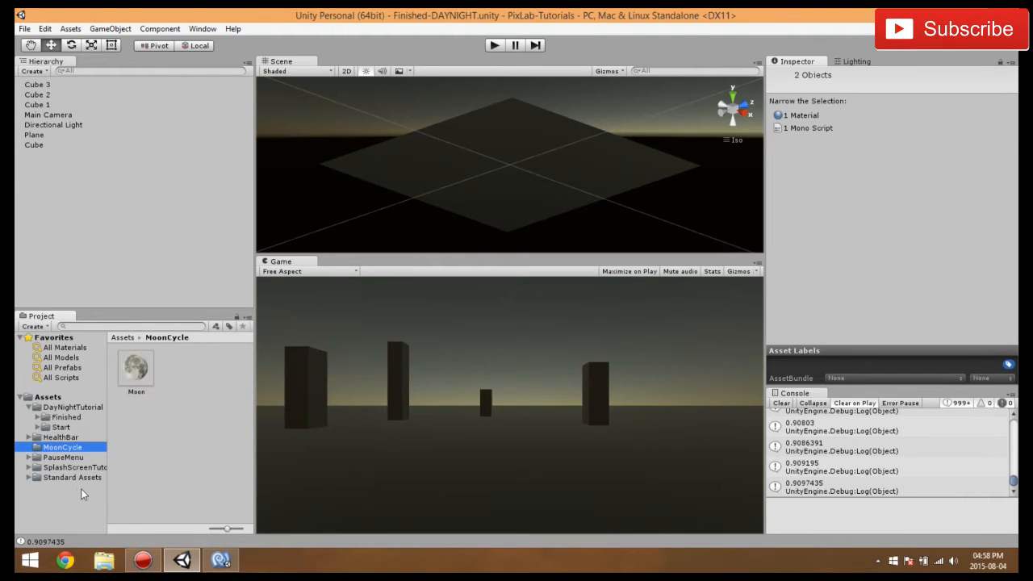
pyautogui.click(123, 374)
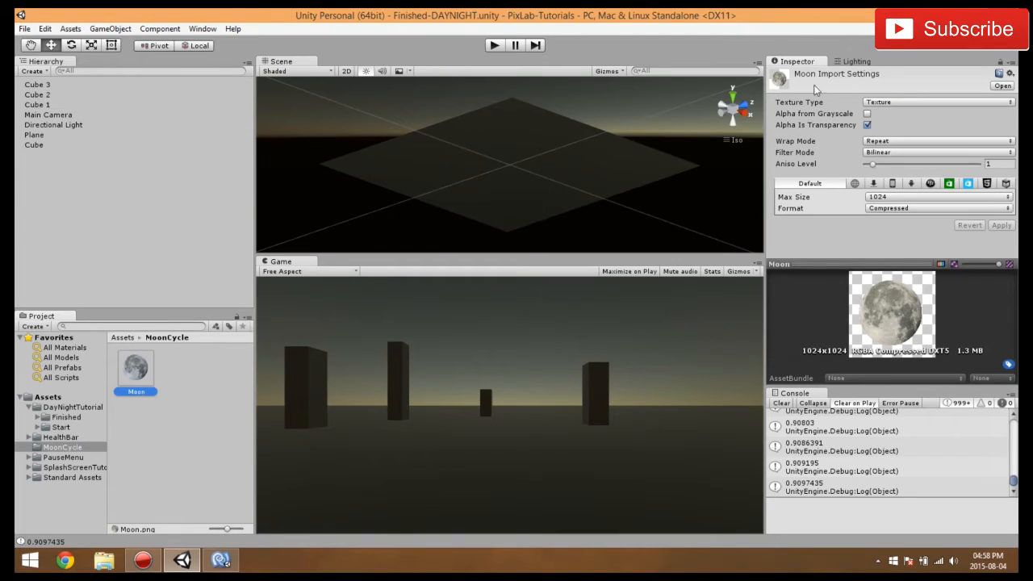
pyautogui.click(877, 103)
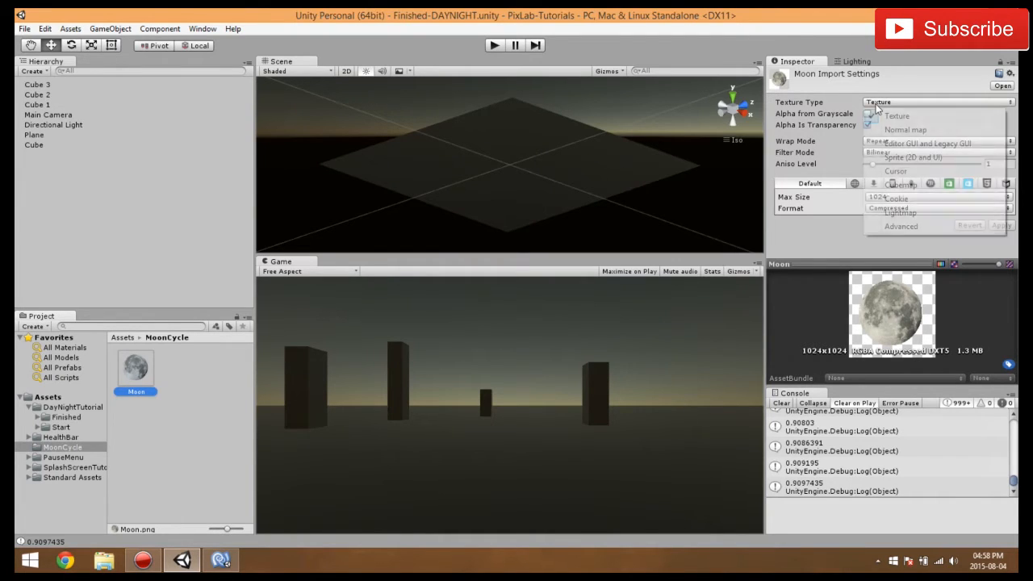
pyautogui.click(888, 115)
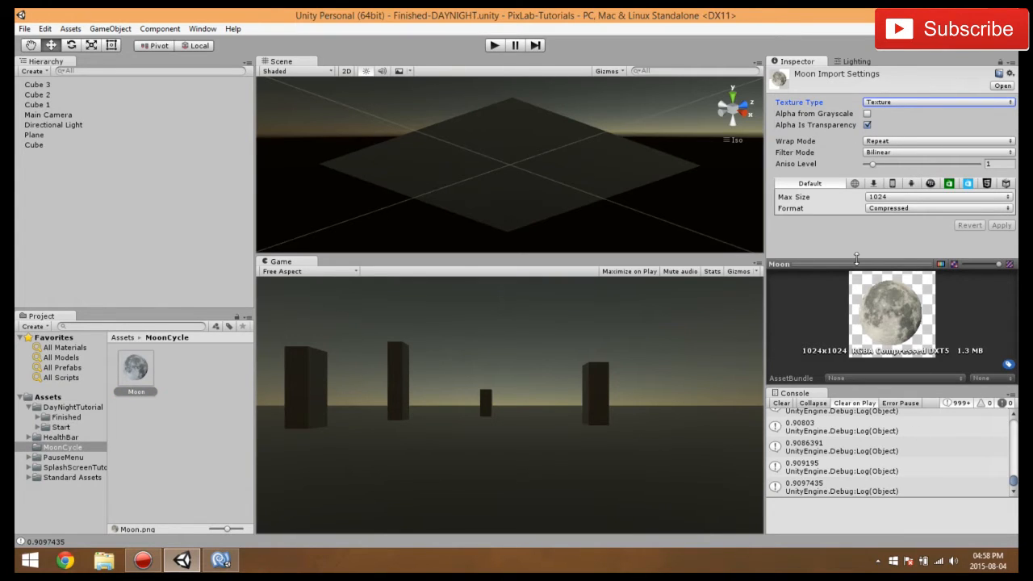
# - Apply the Moon texture with Alpha Is Transparency off, and reapply it with the option back on
pyautogui.click(867, 125)
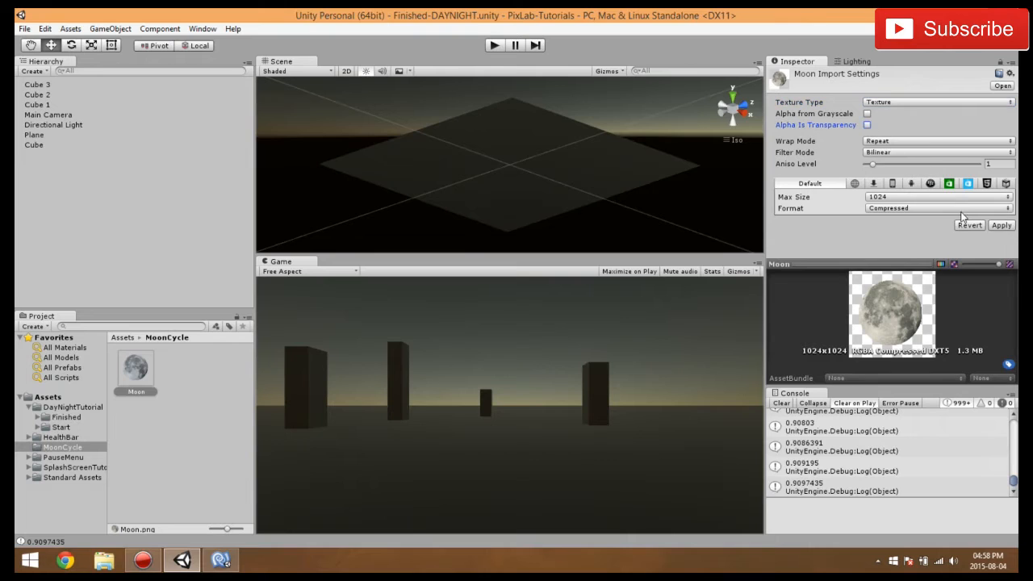
pyautogui.click(999, 226)
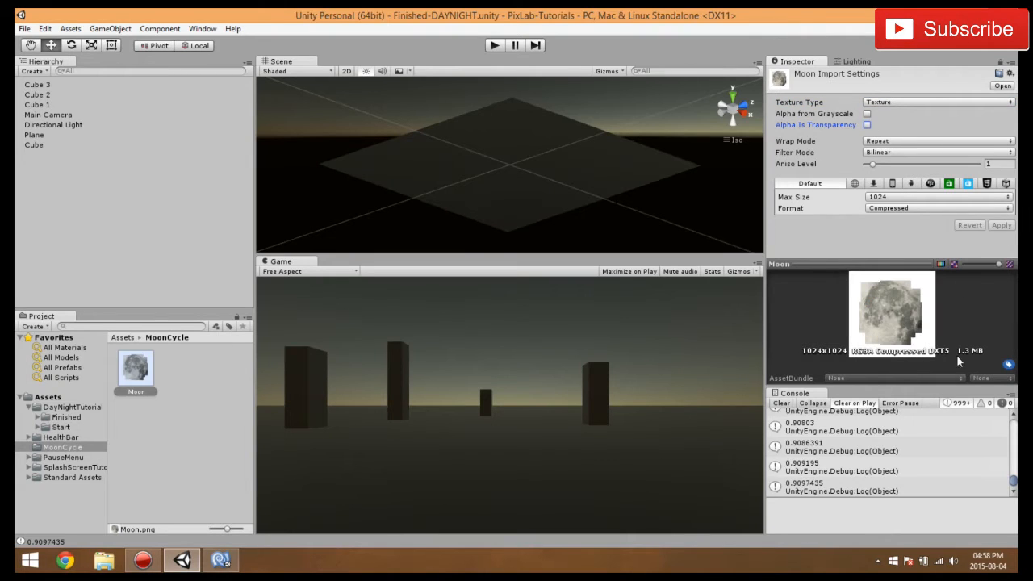
pyautogui.click(867, 125)
pyautogui.click(1000, 226)
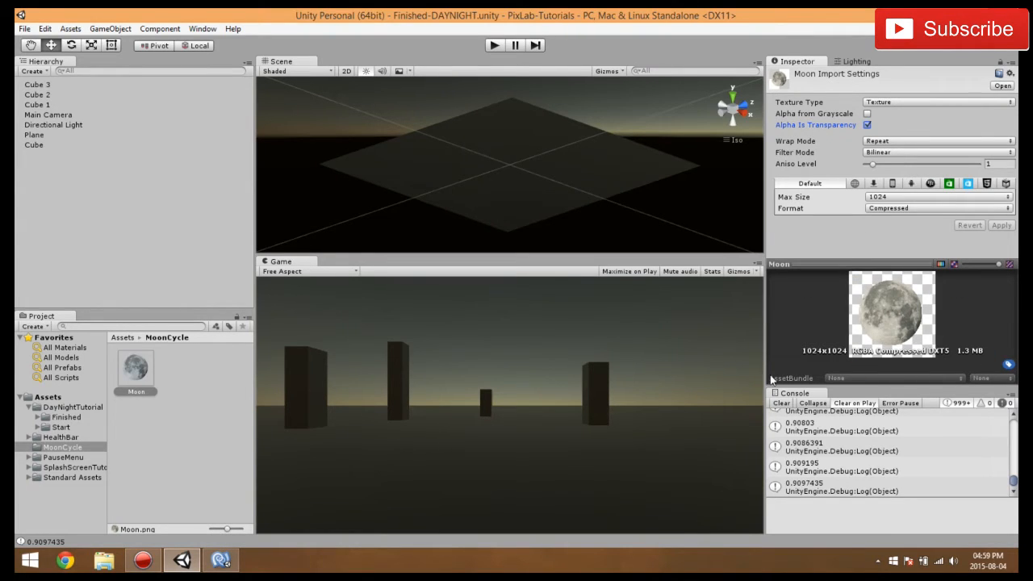
# - Run the scene briefly to preview the day-night cycle and stop it
pyautogui.rightClick(123, 384)
pyautogui.press('Escape')
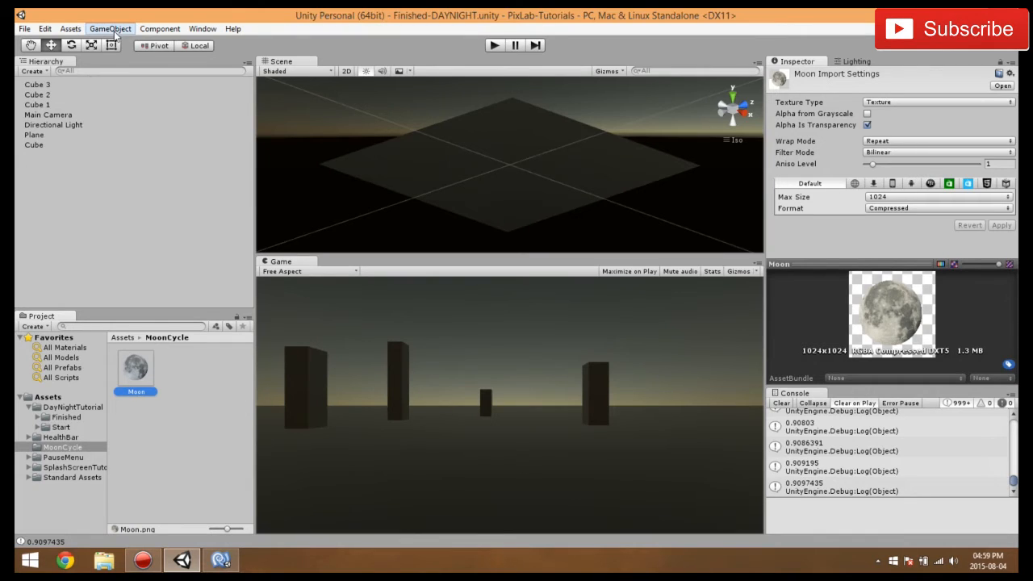
pyautogui.click(99, 183)
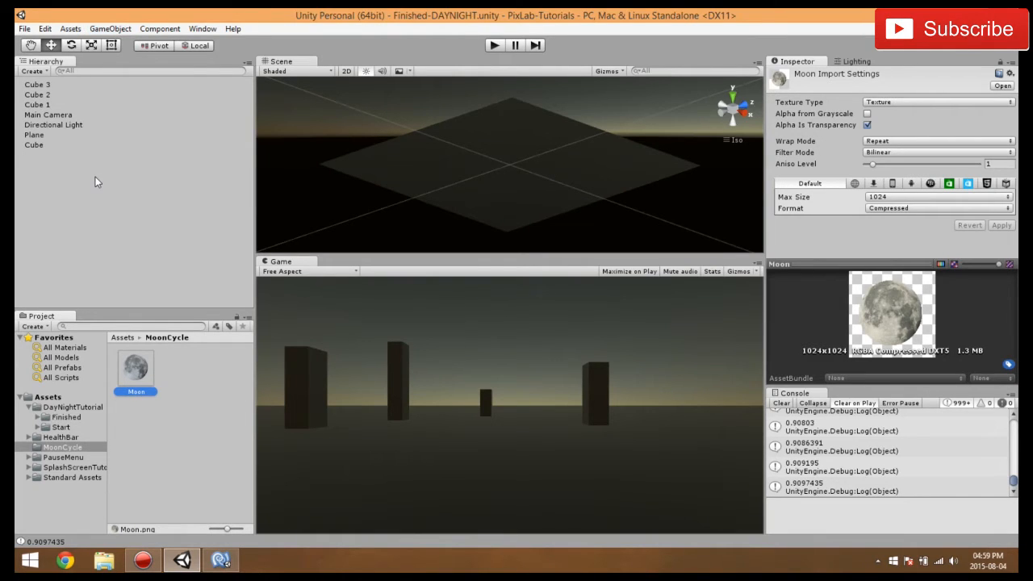
pyautogui.keyDown('alt'); pyautogui.moveTo(402, 168); pyautogui.dragTo(461, 89); pyautogui.keyUp('alt')
pyautogui.click(494, 46)
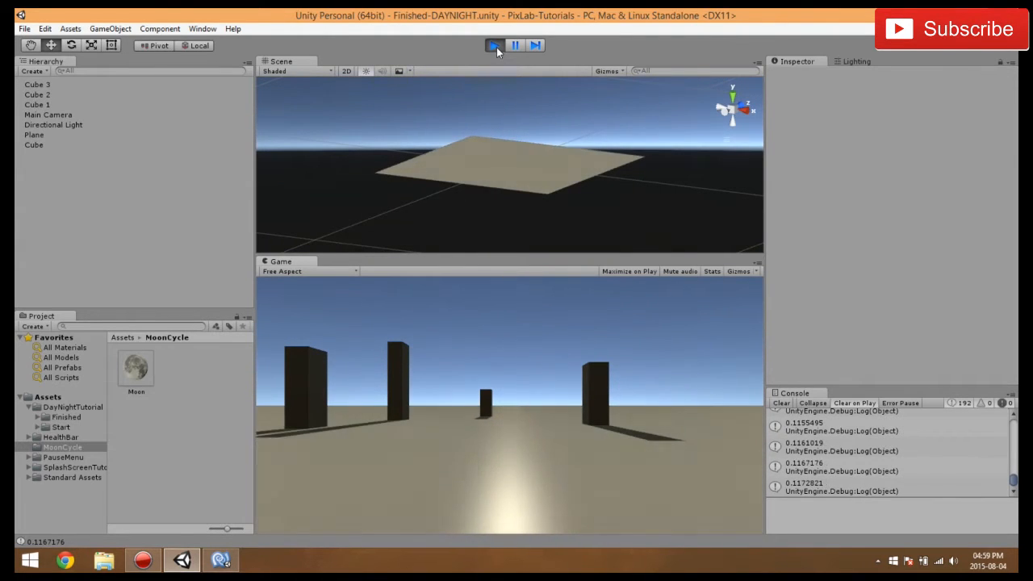
pyautogui.click(496, 47)
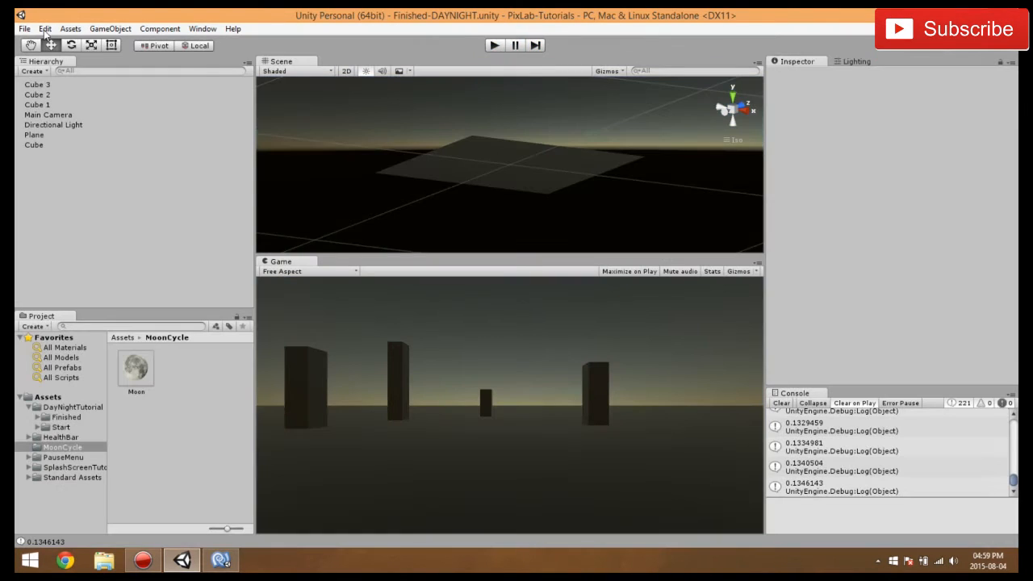
# - Add a new directional light and make it a child of the existing Directional Light
pyautogui.click(113, 31)
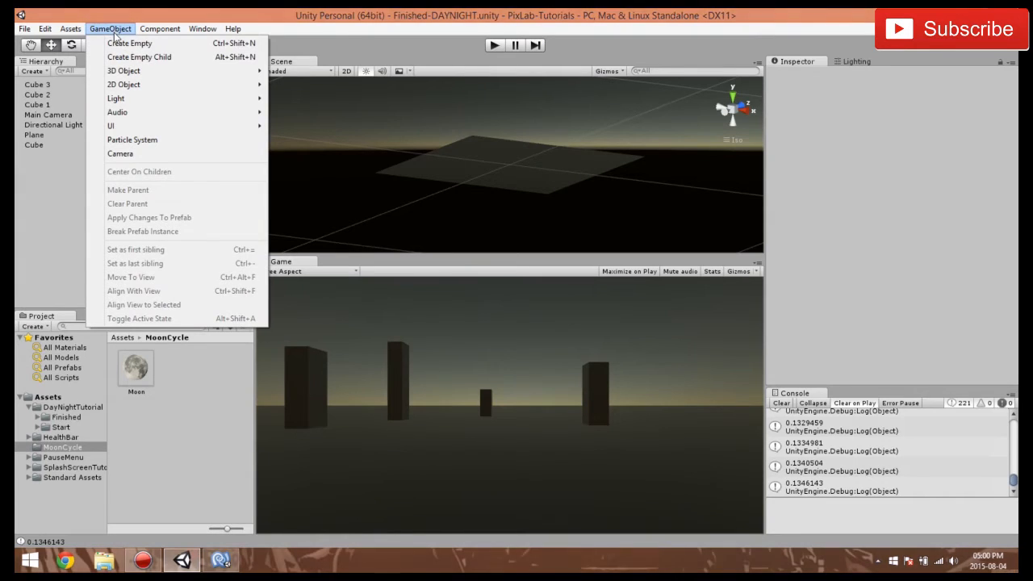
pyautogui.moveTo(137, 100)
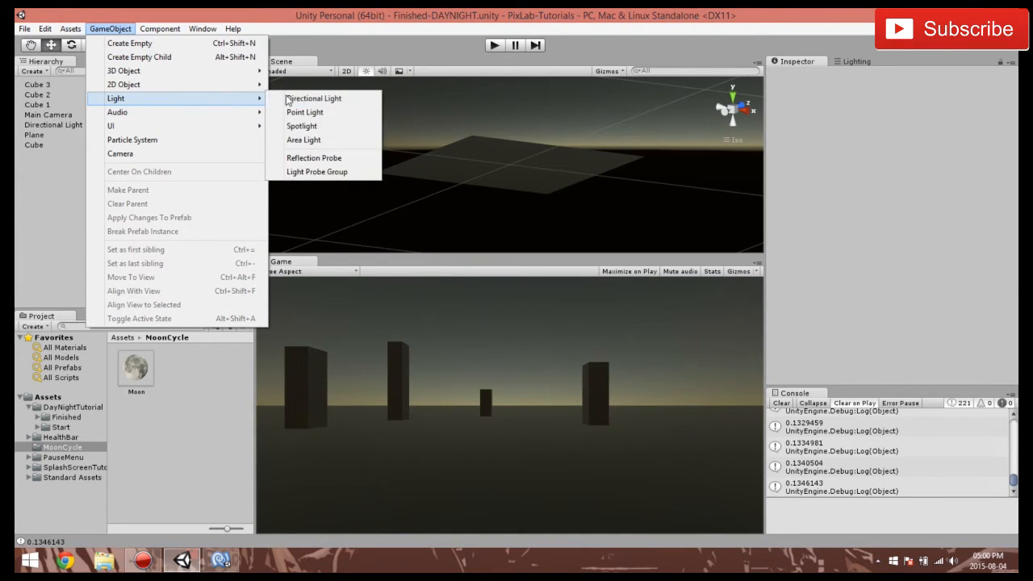
pyautogui.click(303, 100)
pyautogui.moveTo(53, 155); pyautogui.dragTo(66, 126)
pyautogui.click(57, 127)
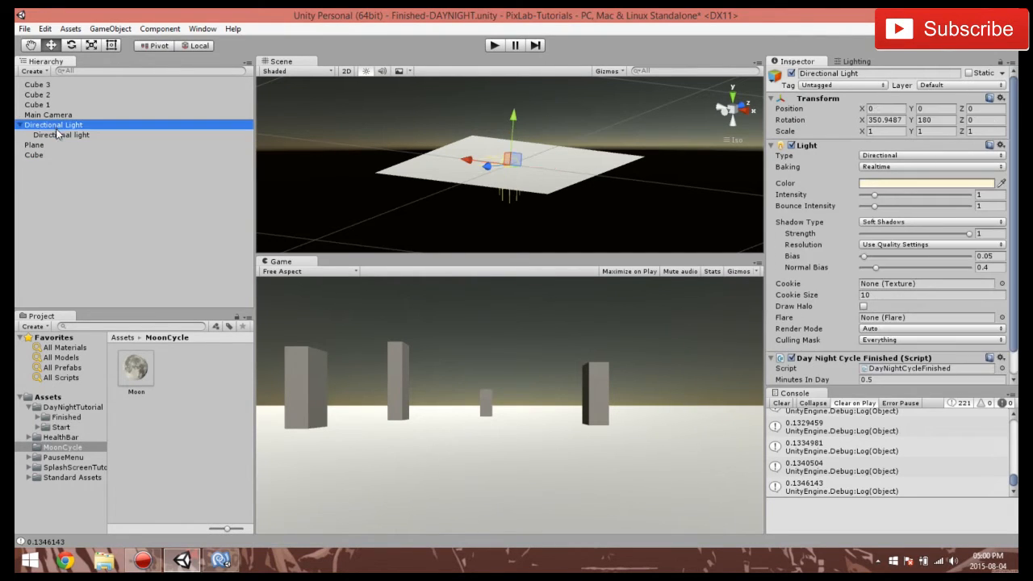
# - Set the child directional light's intensity to 0.1 and its shadow type to Soft Shadows
pyautogui.click(61, 136)
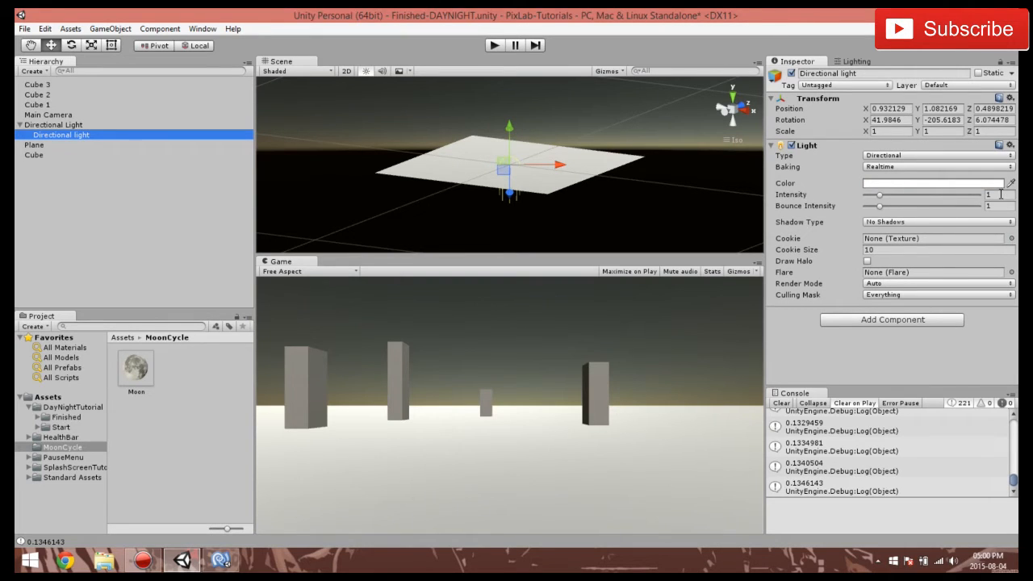
pyautogui.click(998, 195)
pyautogui.write('0.1')
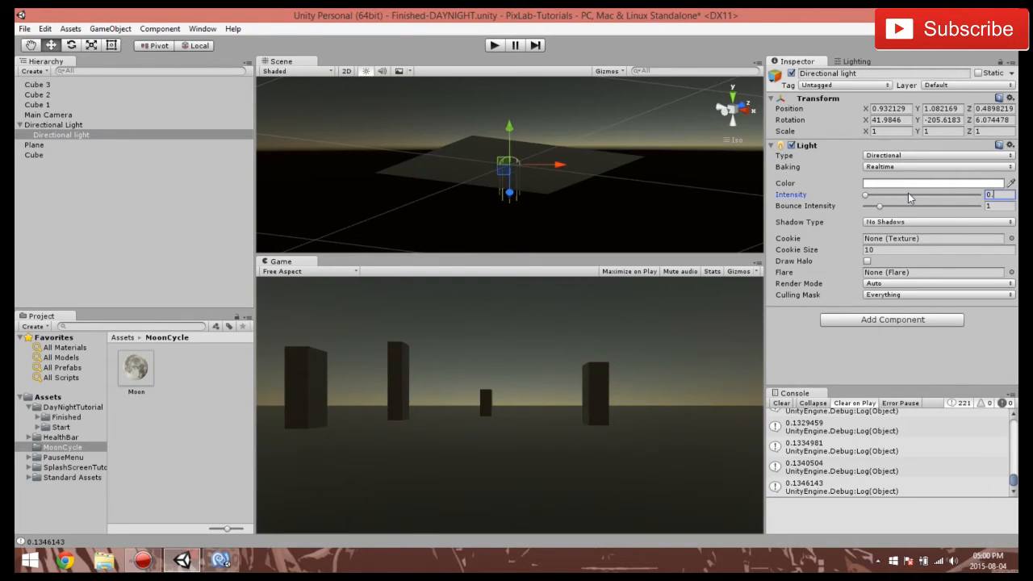
pyautogui.click(902, 222)
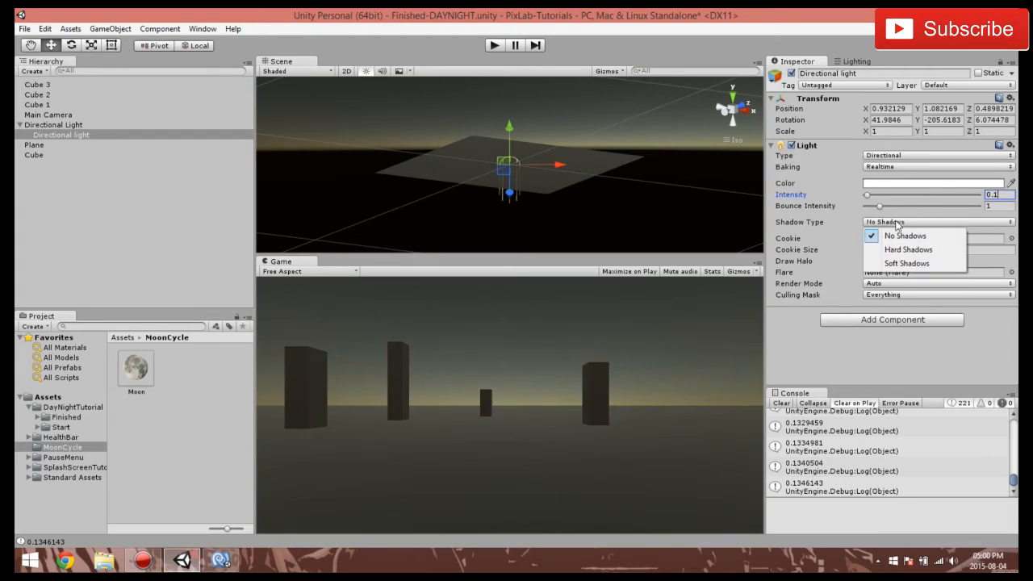
pyautogui.click(896, 264)
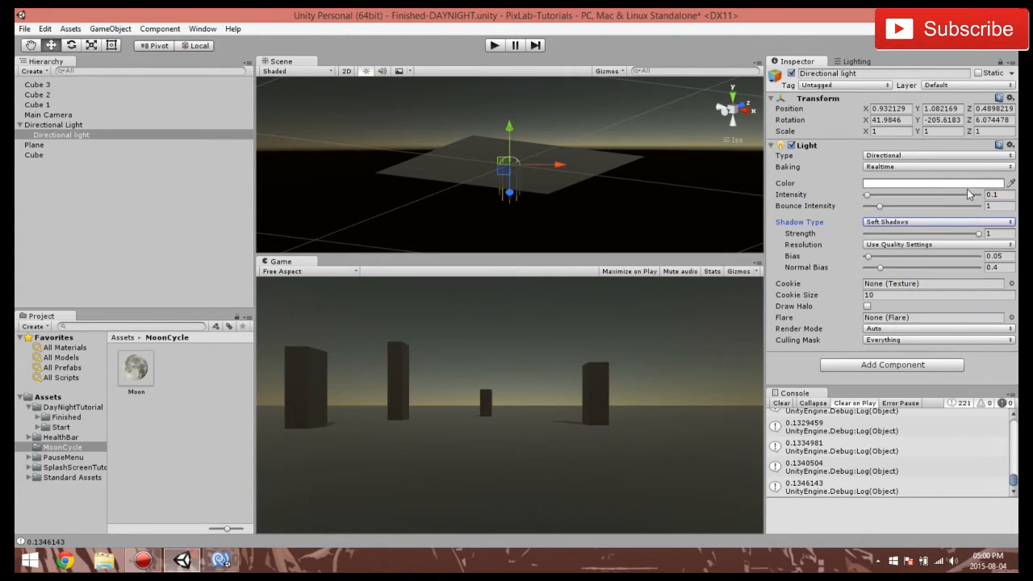
# - Set the child light's color to a muted blue-green, about RGB 102, 137, 141
pyautogui.click(878, 186)
pyautogui.moveTo(131, 128)
pyautogui.mouseDown()
pyautogui.moveTo(125, 96)
pyautogui.moveTo(127, 105)
pyautogui.mouseUp()
pyautogui.moveTo(44, 67); pyautogui.dragTo(53, 101)
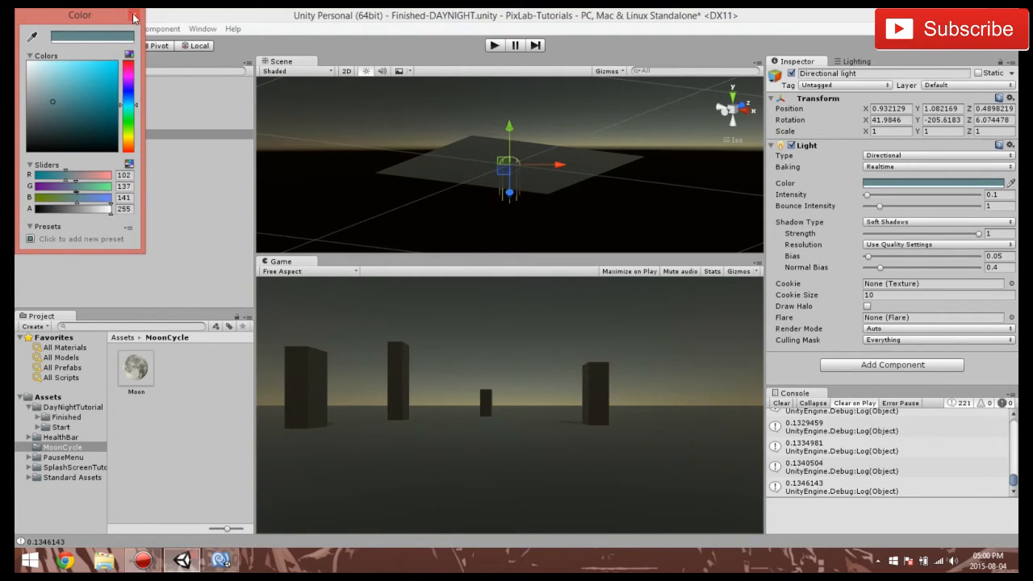
# - Set the child directional light's position to 0, 0, 0
pyautogui.click(134, 15)
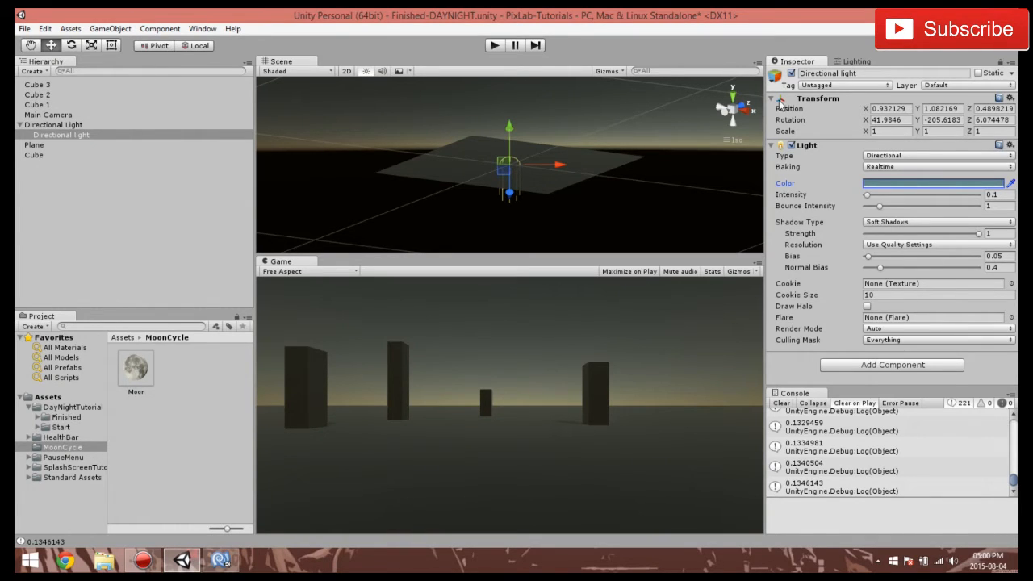
pyautogui.click(904, 107)
pyautogui.write('0')
pyautogui.press('Tab')
pyautogui.write('0')
pyautogui.press('Tab')
pyautogui.write('0')
pyautogui.press('Tab')
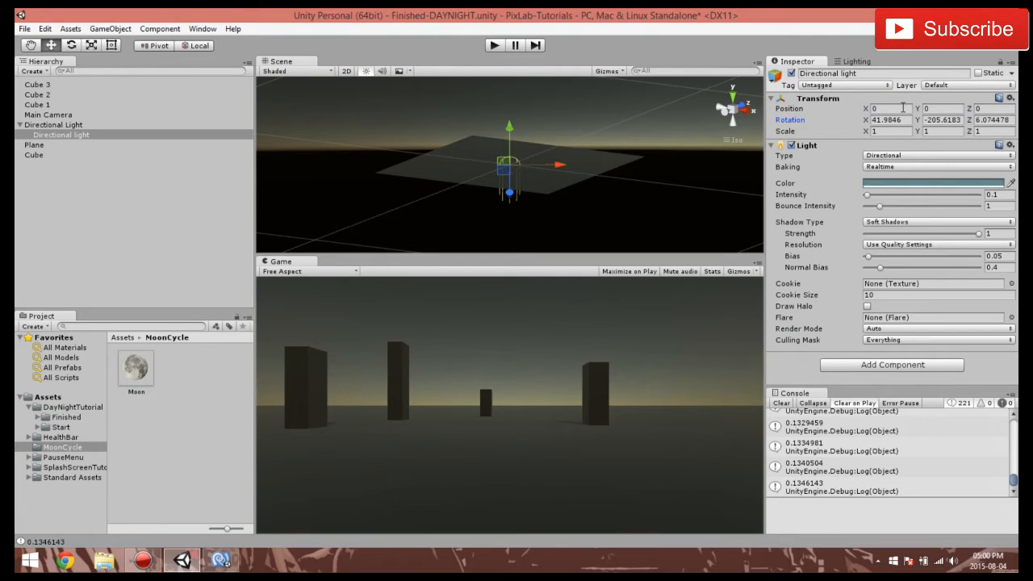
# - Set the child directional light's rotation to X 180, Y 0, Z 0 so it points opposite its parent
pyautogui.write('0')
pyautogui.press('Tab')
pyautogui.write('0')
pyautogui.press('Tab')
pyautogui.write('0')
pyautogui.click(892, 120)
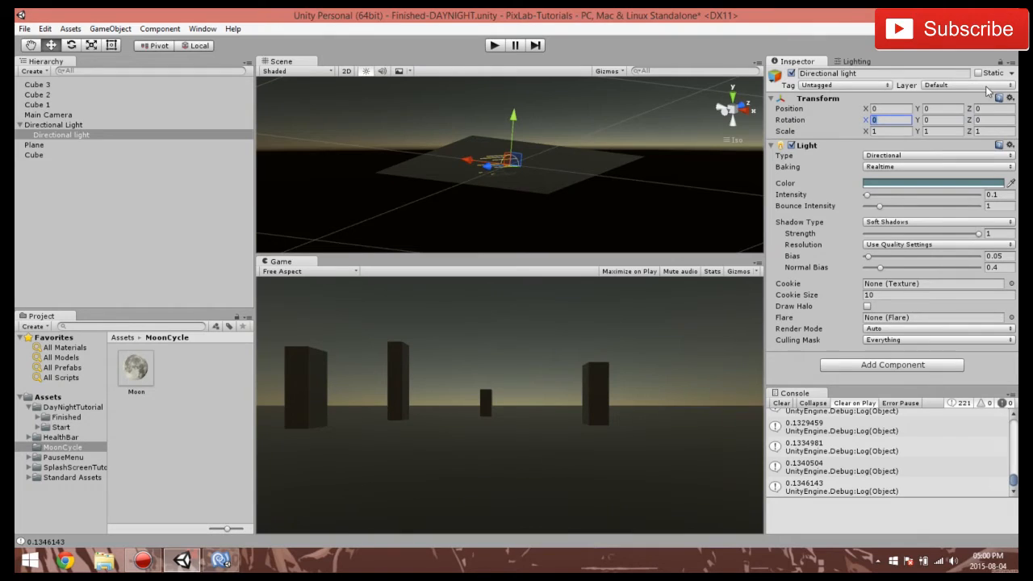
pyautogui.write('180')
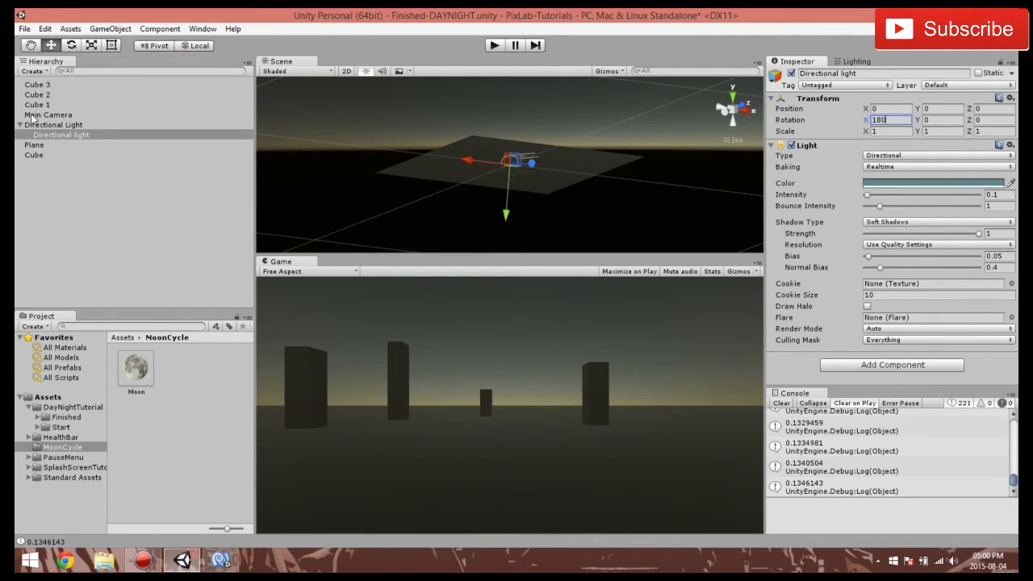
# - Add a new 3D plane object to the scene
pyautogui.click(36, 124)
pyautogui.press('Left')
pyautogui.keyDown('alt'); pyautogui.moveTo(594, 164); pyautogui.dragTo(416, 144); pyautogui.keyUp('alt')
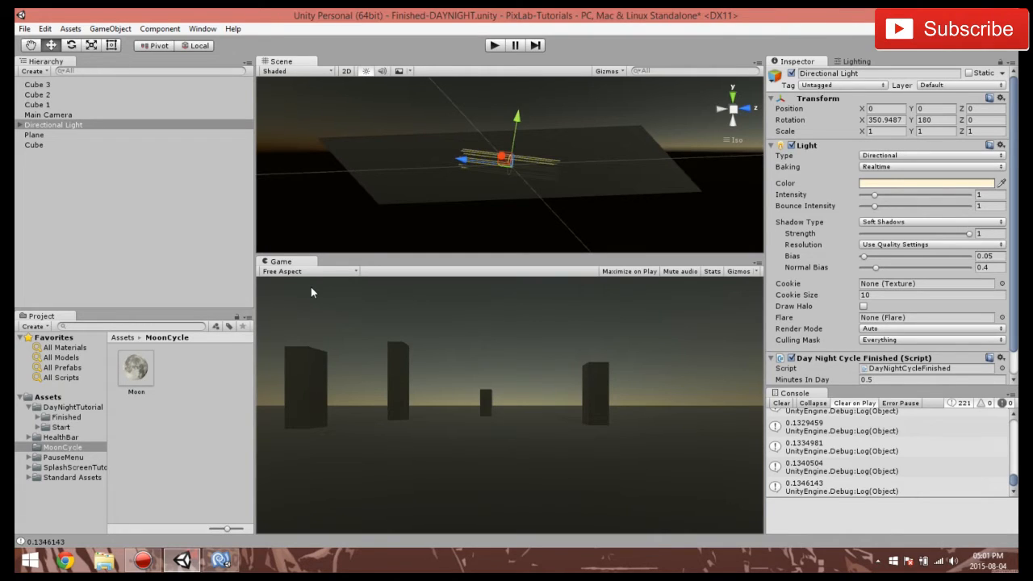
pyautogui.click(21, 126)
pyautogui.click(19, 125)
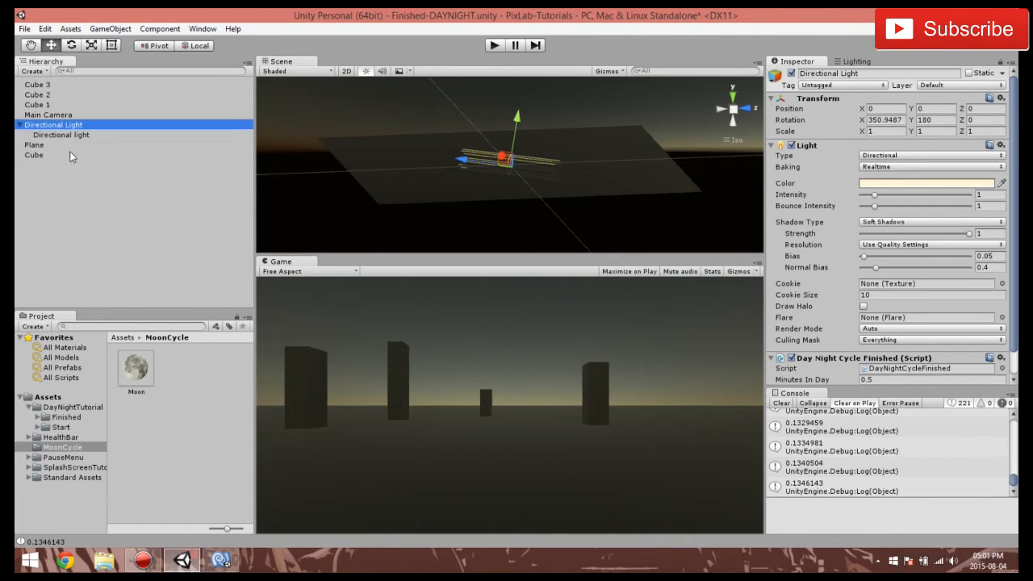
pyautogui.click(111, 28)
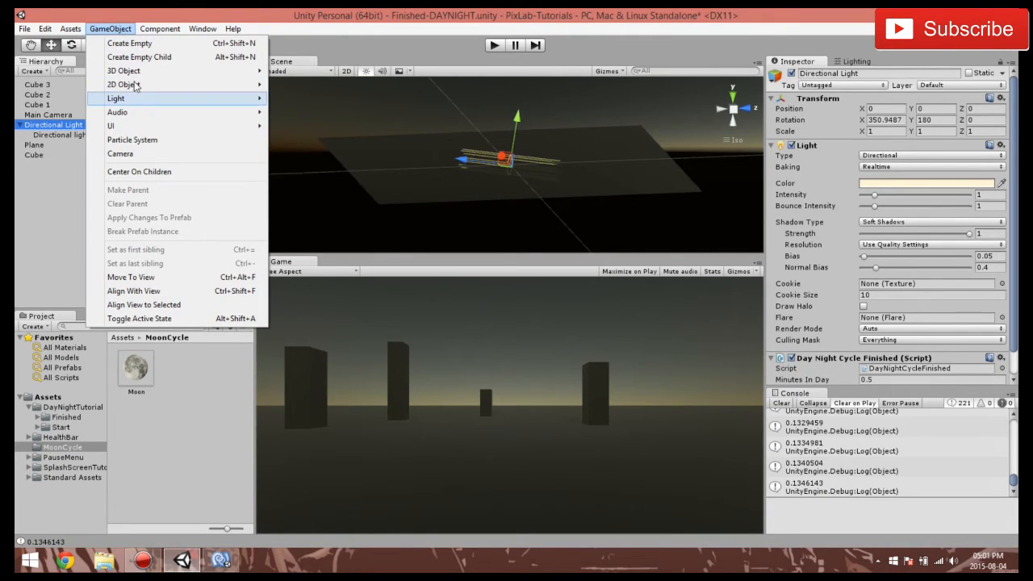
pyautogui.moveTo(129, 71)
pyautogui.click(296, 126)
# - Rename the new plane as Moon and make it a child of the parent Directional Light
pyautogui.rightClick(39, 165)
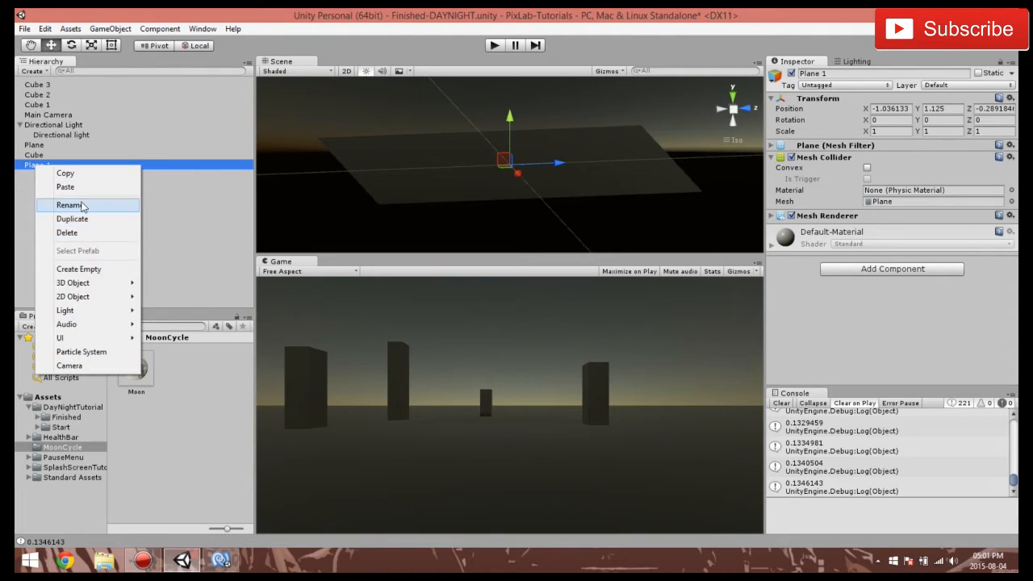
pyautogui.click(70, 205)
pyautogui.write('Moon')
pyautogui.click(86, 214)
pyautogui.moveTo(42, 164); pyautogui.dragTo(71, 128)
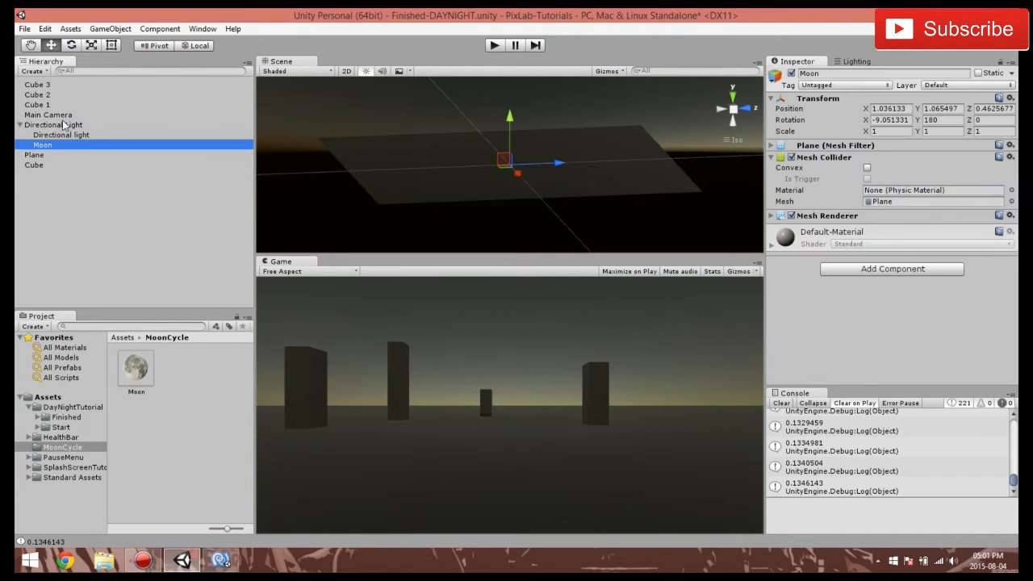
# - Rename the parent Directional Light as Sunlight
pyautogui.click(64, 125)
pyautogui.rightClick(66, 126)
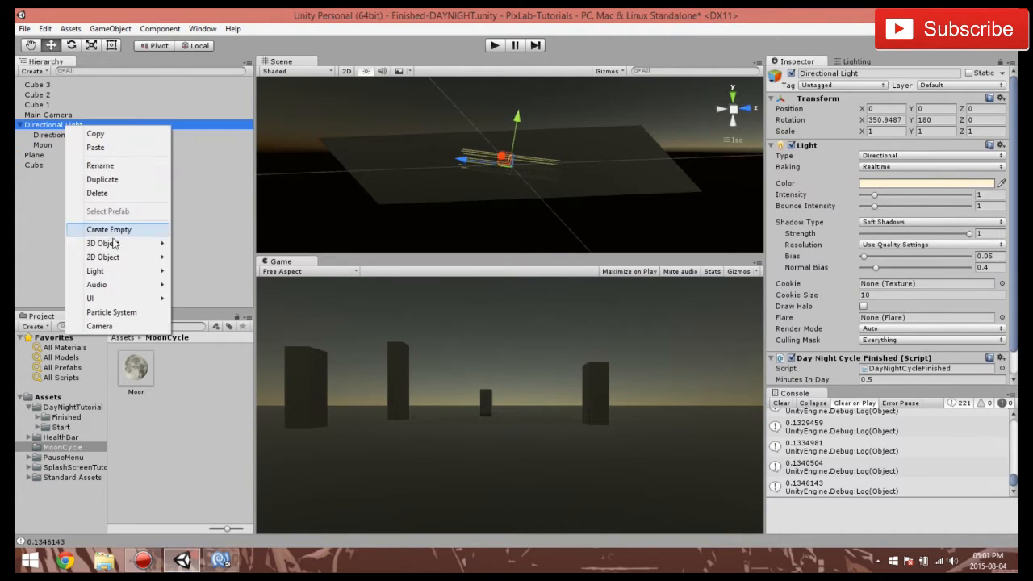
pyautogui.click(101, 166)
pyautogui.write('Sub')
pyautogui.press('Return')
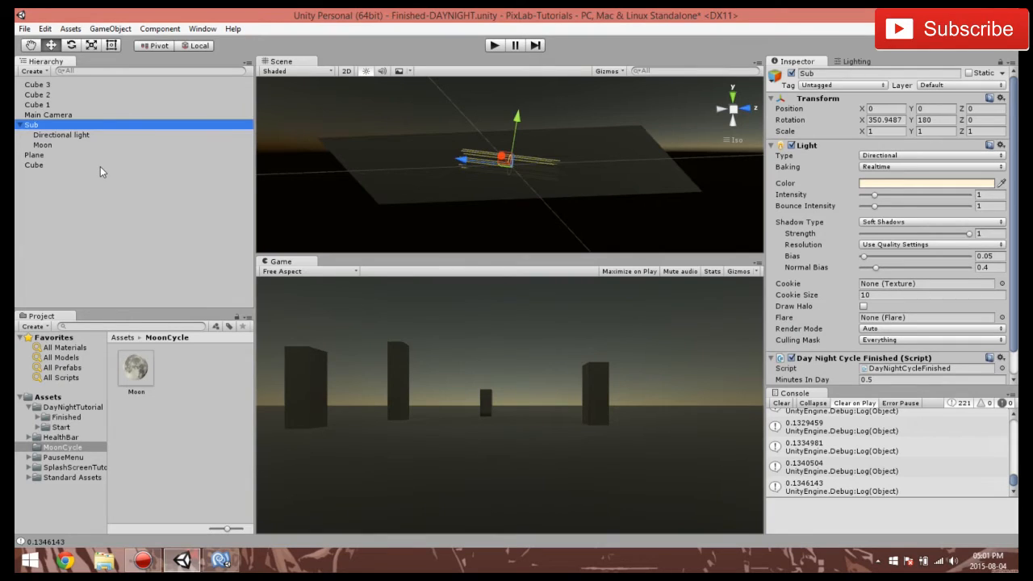
pyautogui.rightClick(44, 126)
pyautogui.click(80, 165)
pyautogui.write('Sunlight')
pyautogui.press('Return')
# - Rename the child directional light as Moonlight and clear the selection
pyautogui.rightClick(73, 135)
pyautogui.click(101, 175)
pyautogui.write('Moonlight')
pyautogui.press('Return')
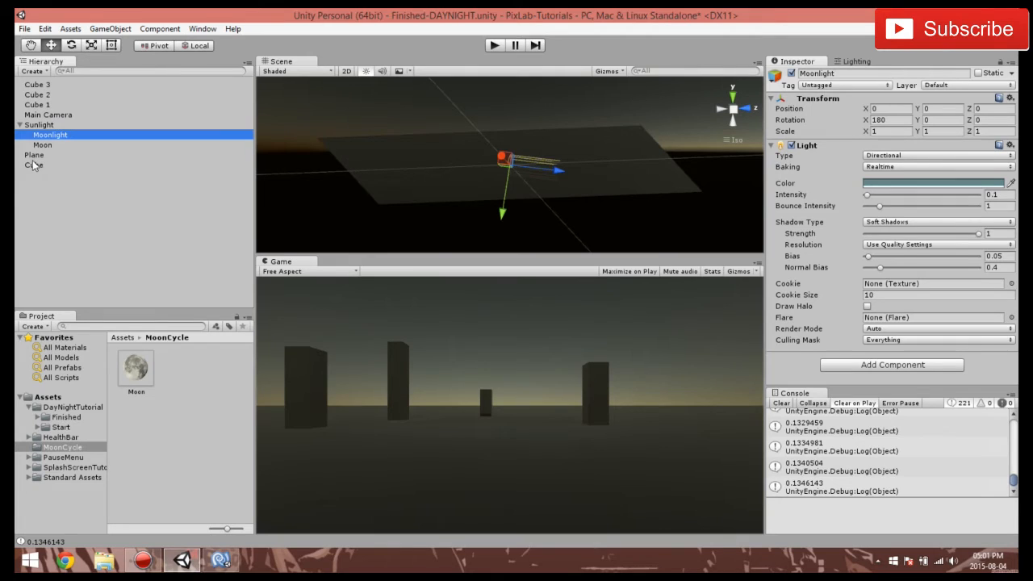
pyautogui.click(35, 155)
pyautogui.click(124, 170)
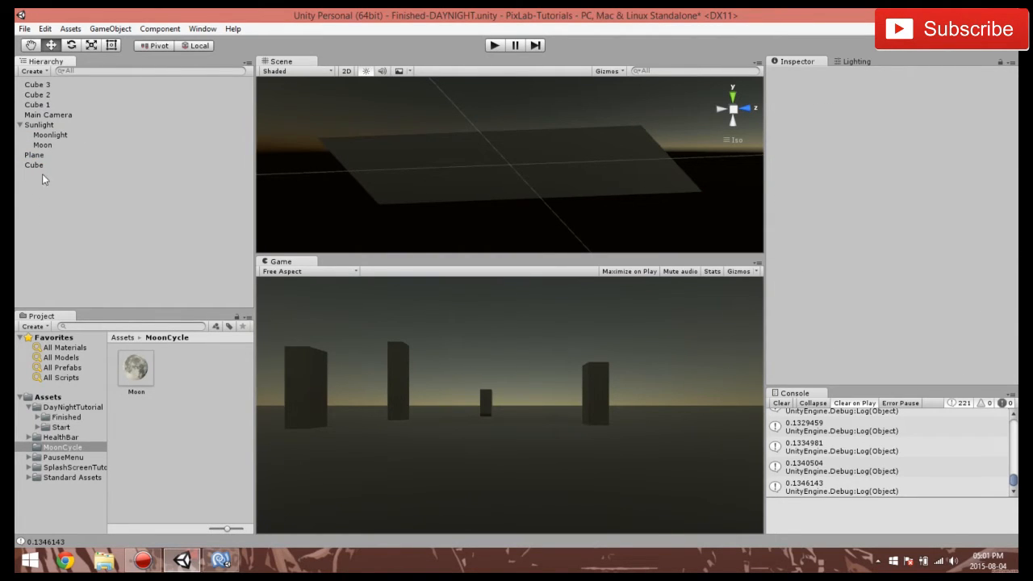
# - Disable Receive Shadows and set Cast Shadows to Off in the Moon plane's Mesh Renderer
pyautogui.click(55, 135)
pyautogui.click(51, 143)
pyautogui.keyDown('alt'); pyautogui.moveTo(605, 175); pyautogui.dragTo(438, 148); pyautogui.keyUp('alt')
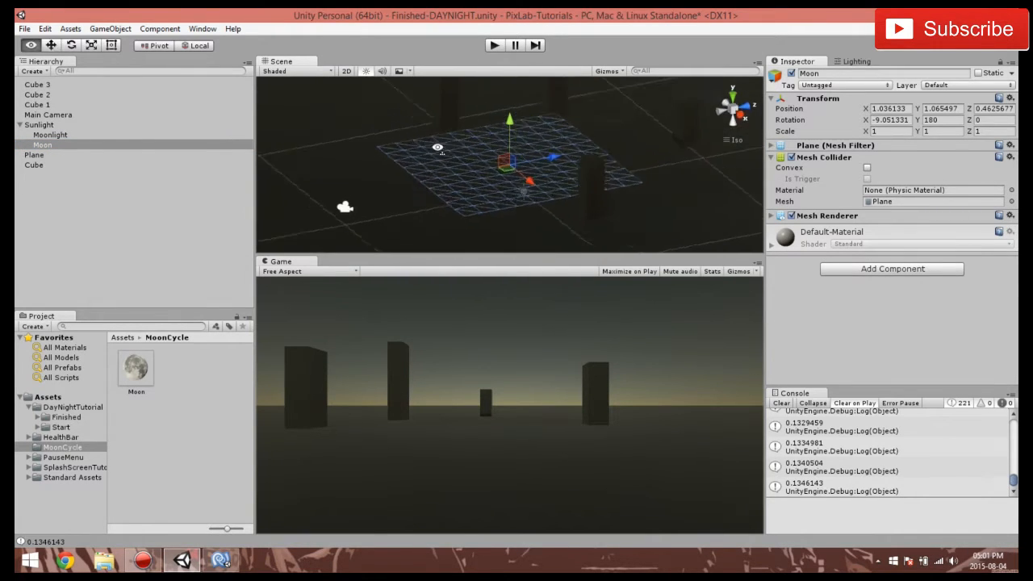
pyautogui.moveTo(438, 148); pyautogui.dragTo(509, 164, button='right')
pyautogui.moveTo(686, 173); pyautogui.dragTo(629, 162, button='right')
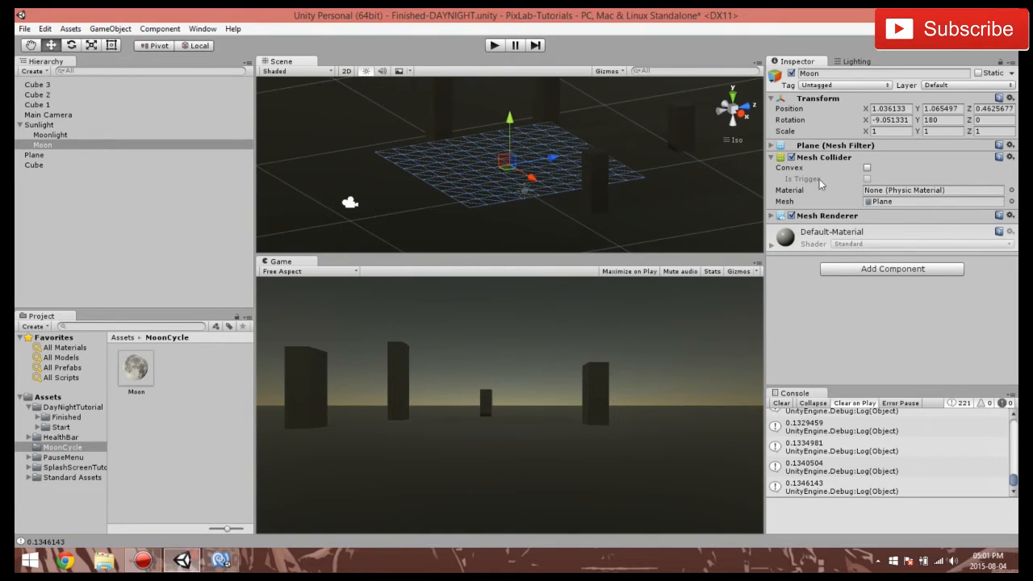
pyautogui.click(771, 146)
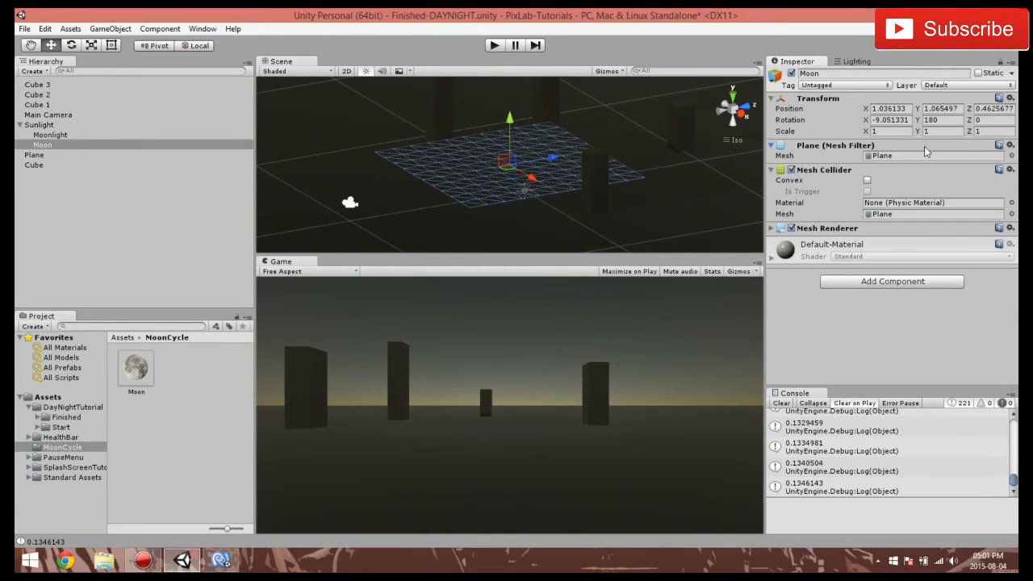
pyautogui.click(772, 229)
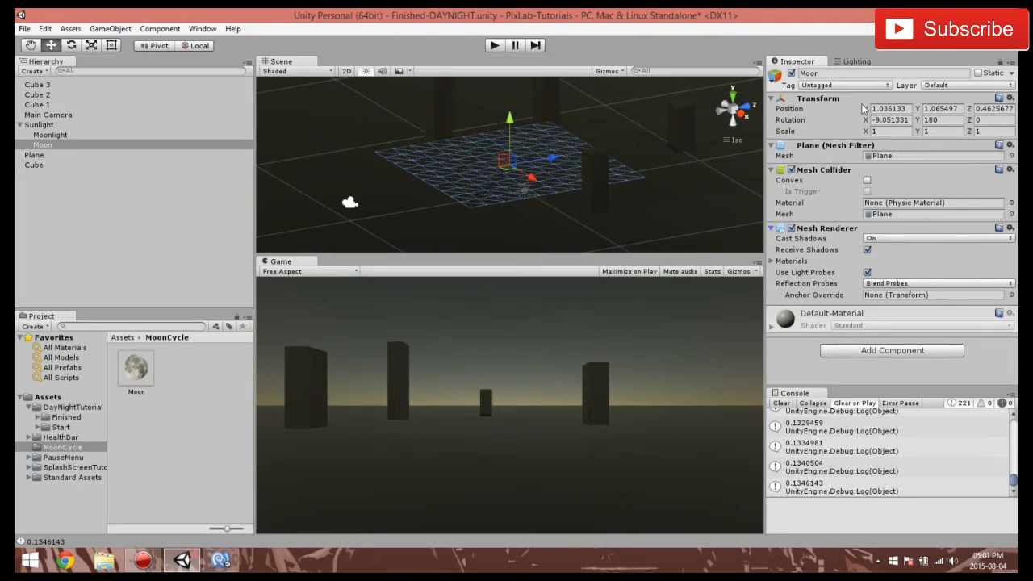
pyautogui.click(868, 249)
pyautogui.click(775, 261)
pyautogui.click(775, 260)
pyautogui.click(876, 239)
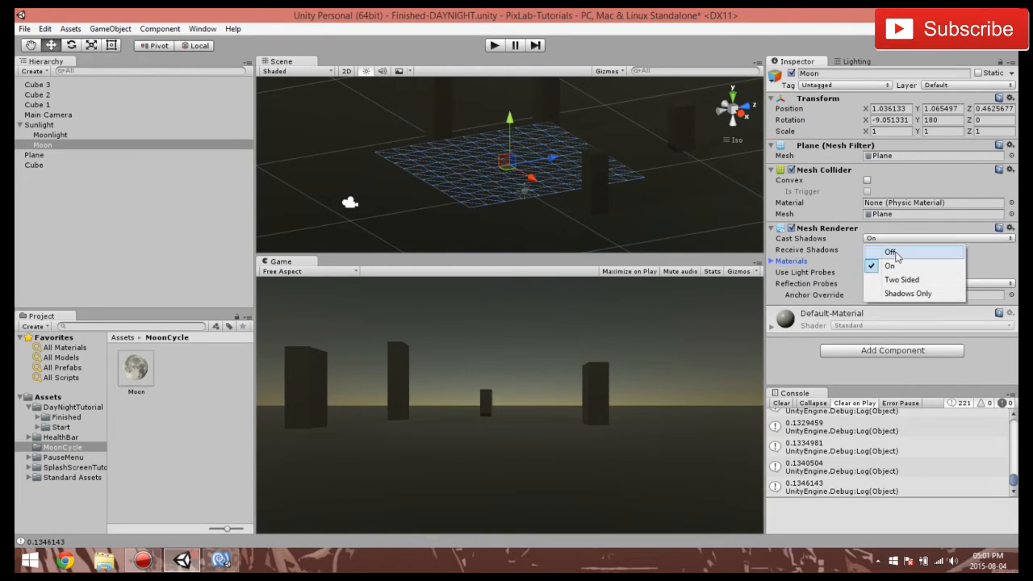
pyautogui.click(884, 247)
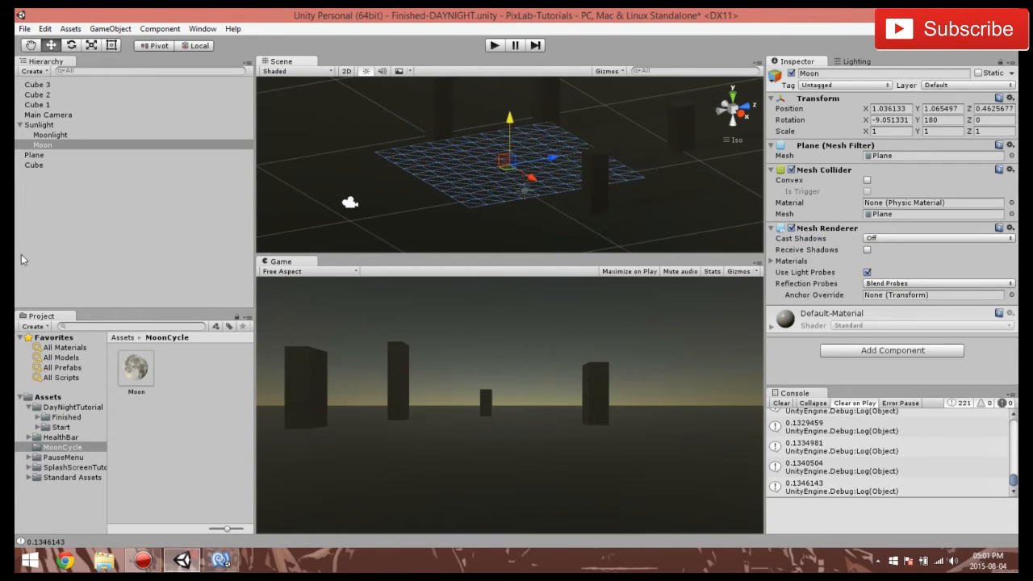
# - Create a material named Moon in the MoonCycle folder and assign the moon texture as its Albedo map
pyautogui.click(87, 215)
pyautogui.click(138, 379)
pyautogui.rightClick(178, 396)
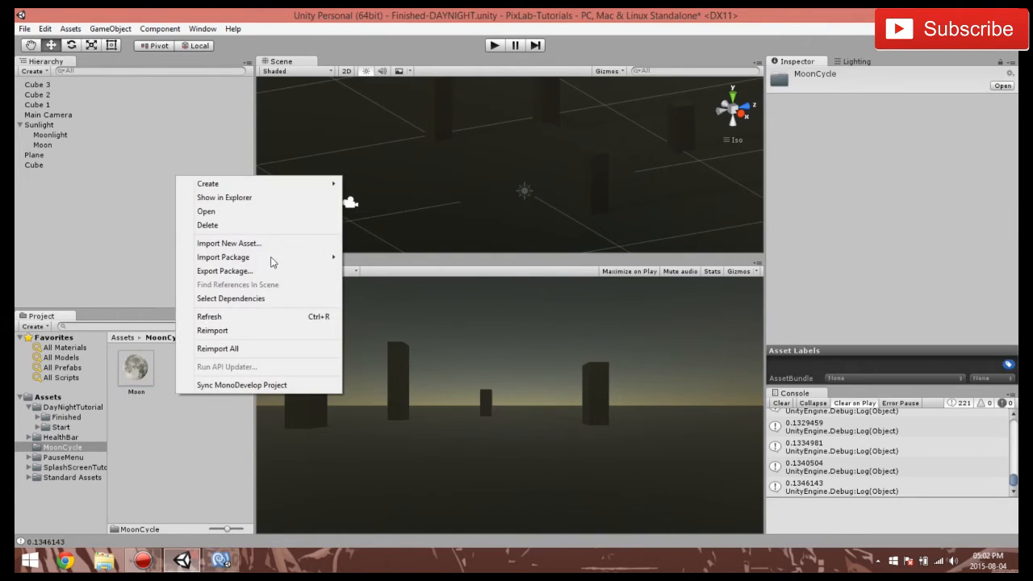
pyautogui.moveTo(229, 184)
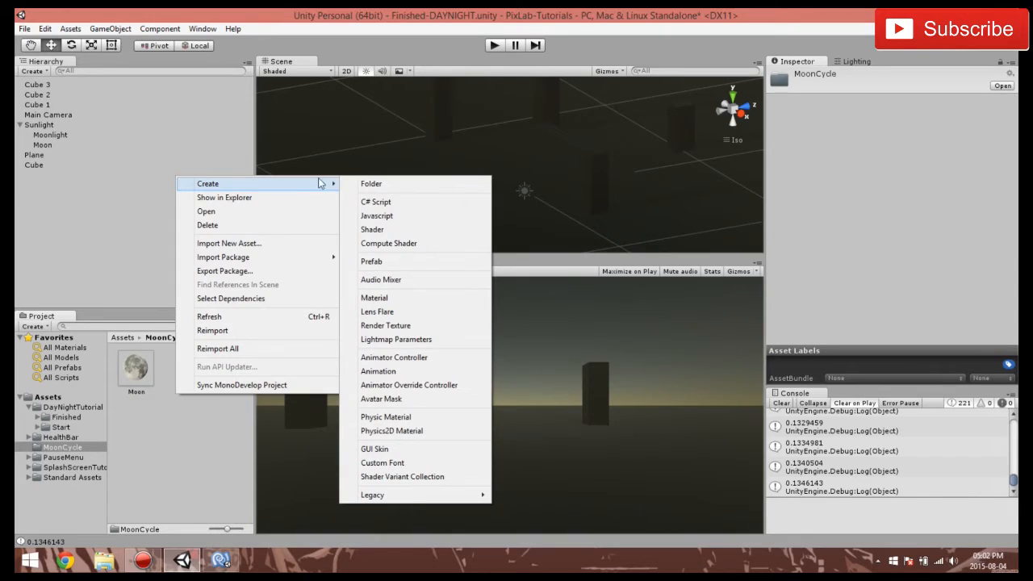
pyautogui.click(387, 301)
pyautogui.write('Moon')
pyautogui.press('Return')
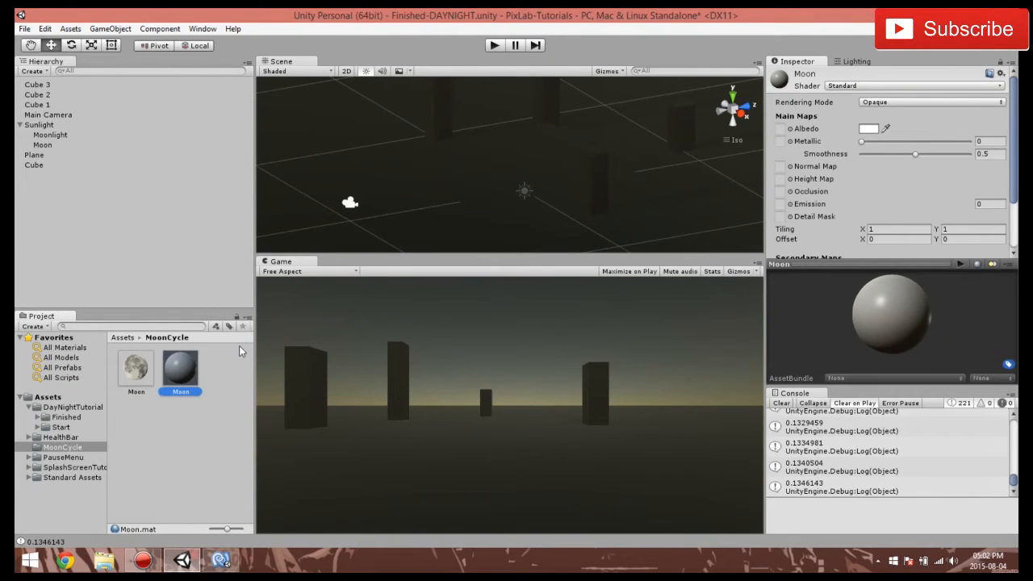
pyautogui.moveTo(134, 367); pyautogui.dragTo(782, 131)
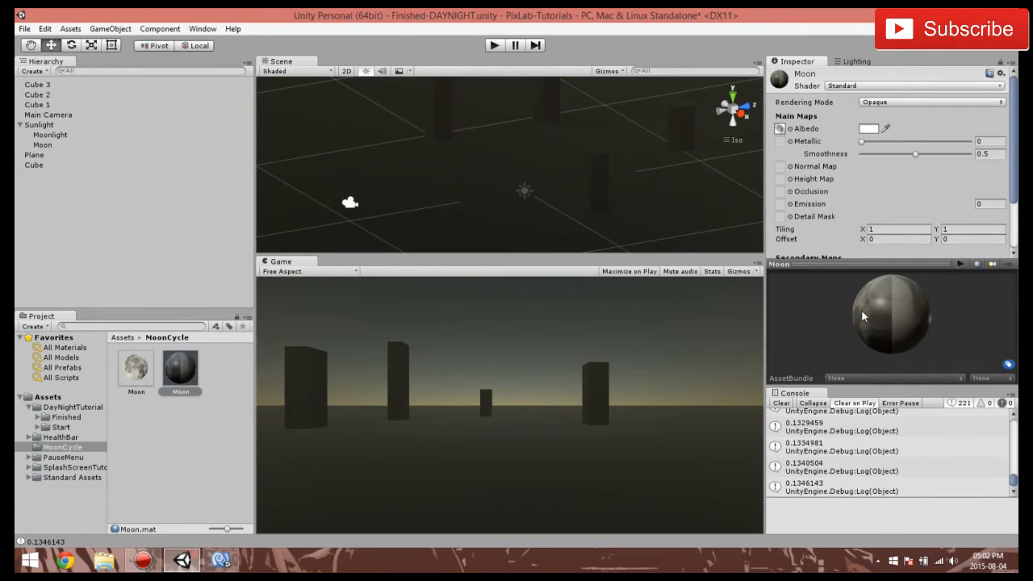
pyautogui.moveTo(918, 320); pyautogui.dragTo(884, 315)
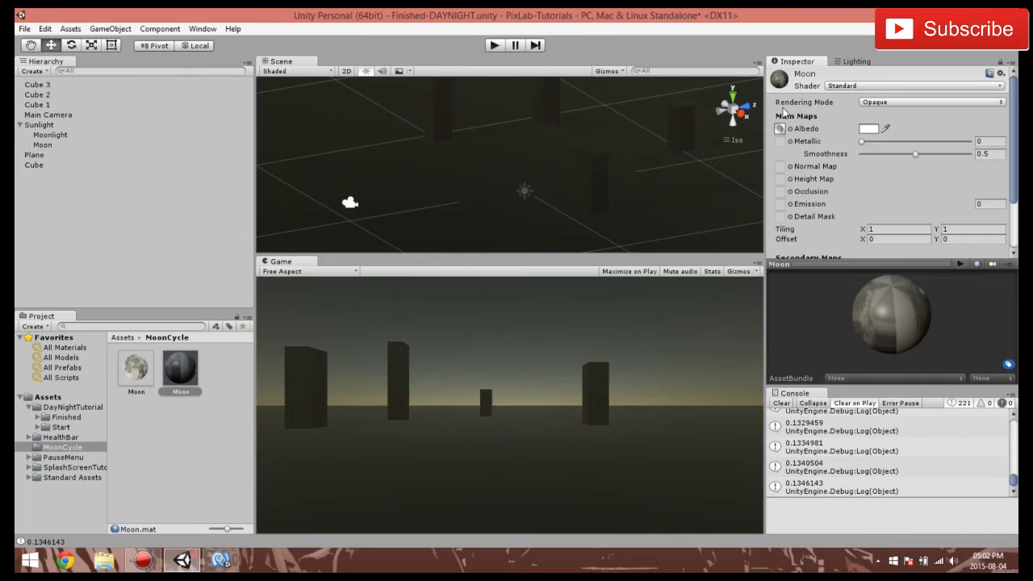
# - Set the Moon material's rendering mode to Cutout with an Alpha Cutoff of about 0.657
pyautogui.click(887, 102)
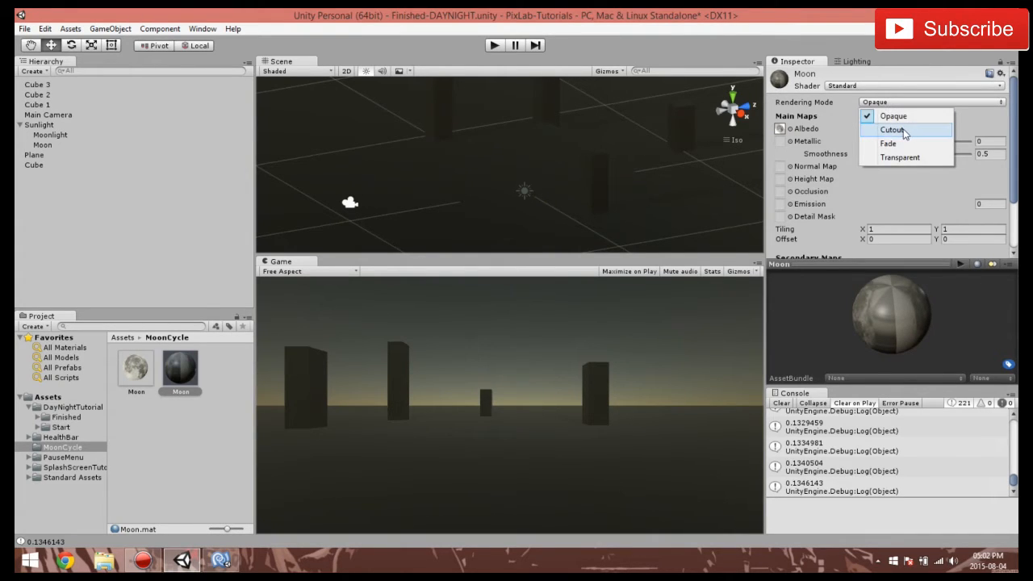
pyautogui.click(903, 129)
pyautogui.moveTo(922, 318); pyautogui.dragTo(889, 307)
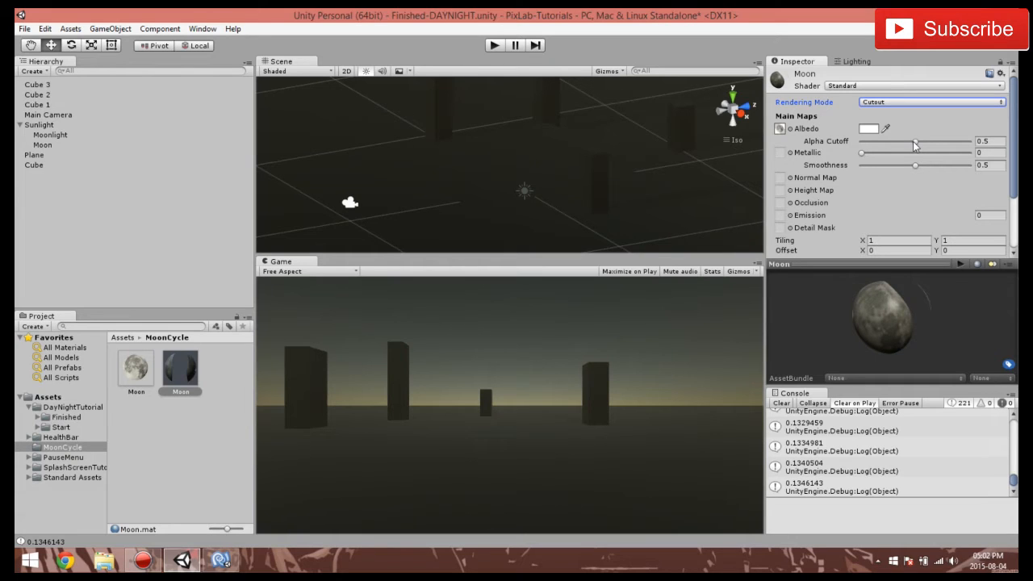
pyautogui.moveTo(915, 141); pyautogui.dragTo(933, 141)
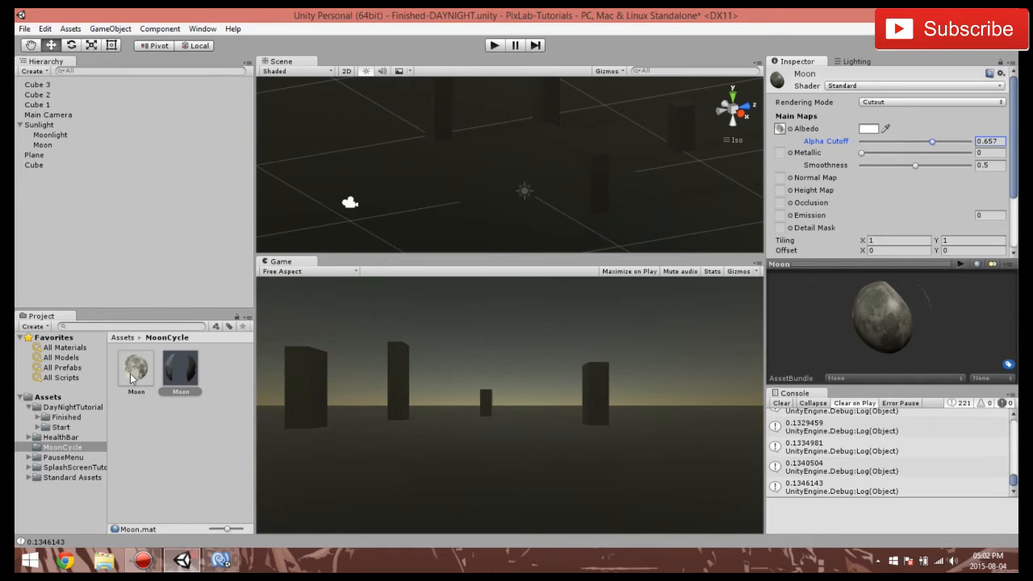
# - Assign the moon texture as the material's Emission map and apply the Moon material to the Moon plane
pyautogui.moveTo(131, 377); pyautogui.dragTo(783, 215)
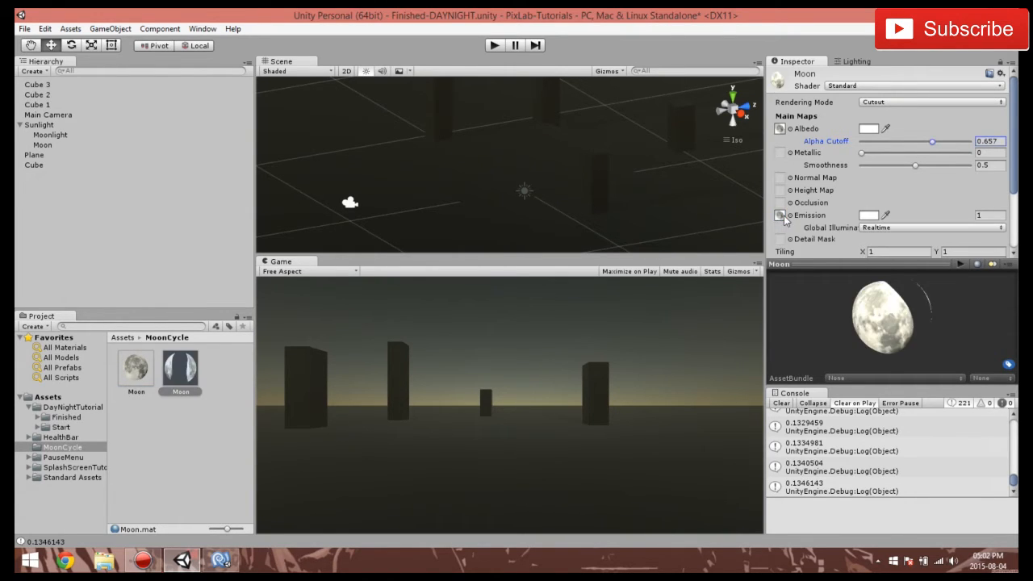
pyautogui.moveTo(419, 162); pyautogui.dragTo(510, 210, button='right')
pyautogui.moveTo(510, 209); pyautogui.dragTo(481, 177, button='middle')
pyautogui.moveTo(481, 178); pyautogui.dragTo(482, 213, button='right')
pyautogui.moveTo(464, 166); pyautogui.dragTo(463, 163, button='middle')
pyautogui.moveTo(465, 163); pyautogui.dragTo(493, 187, button='right')
pyautogui.moveTo(177, 371); pyautogui.dragTo(465, 172)
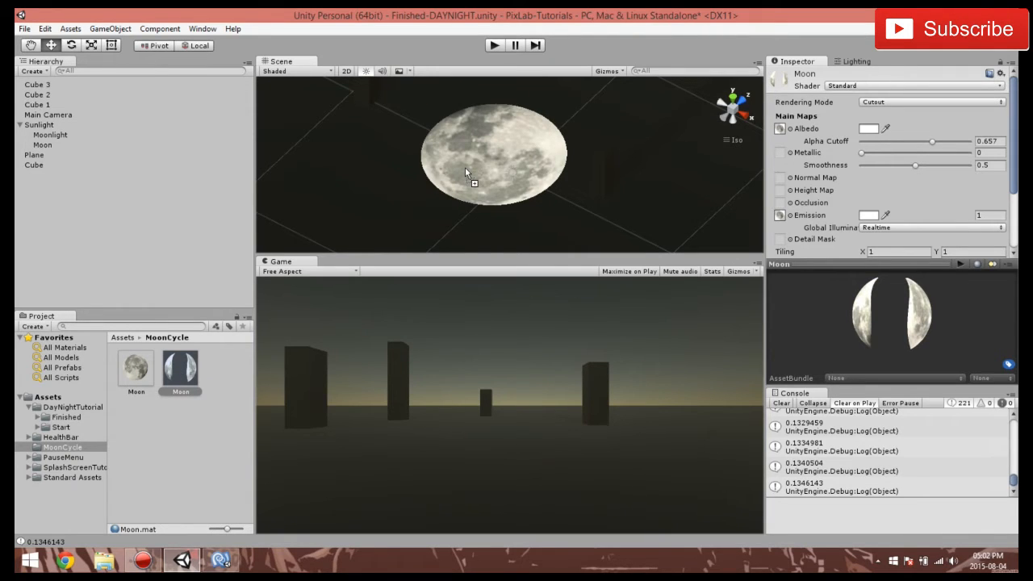
# - Try a slightly higher emission of 1.07 on the Moon material and return it to 1
pyautogui.moveTo(973, 220); pyautogui.dragTo(980, 224)
pyautogui.click(983, 218)
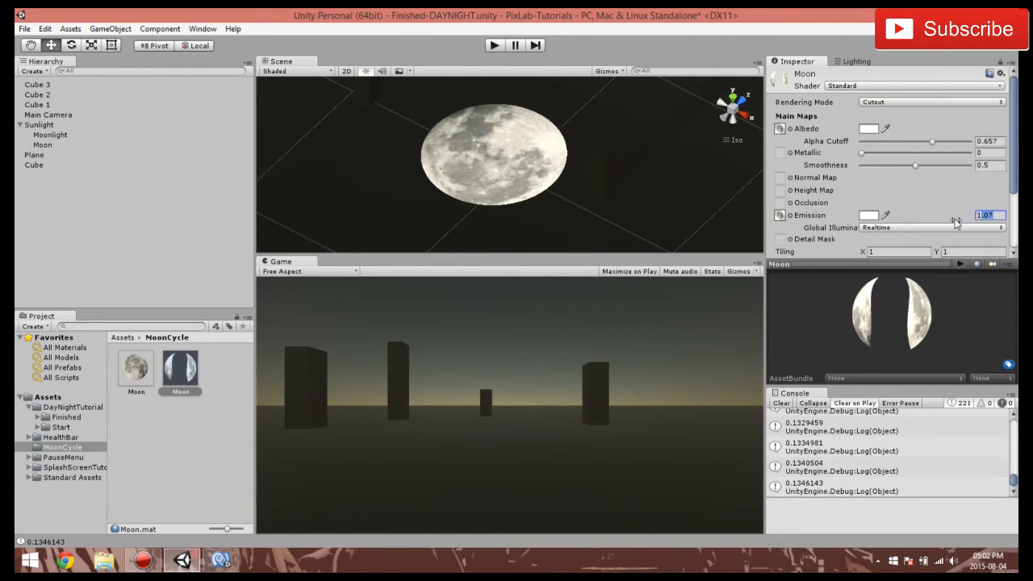
pyautogui.write('1')
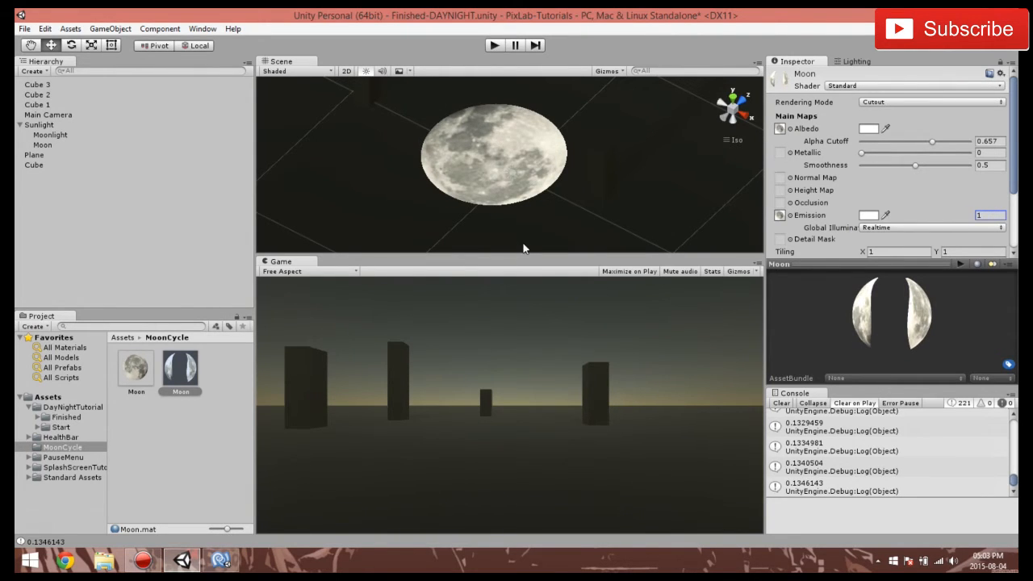
# - Set the Moon plane's position to 0, 0, 0
pyautogui.click(42, 144)
pyautogui.click(50, 135)
pyautogui.click(43, 144)
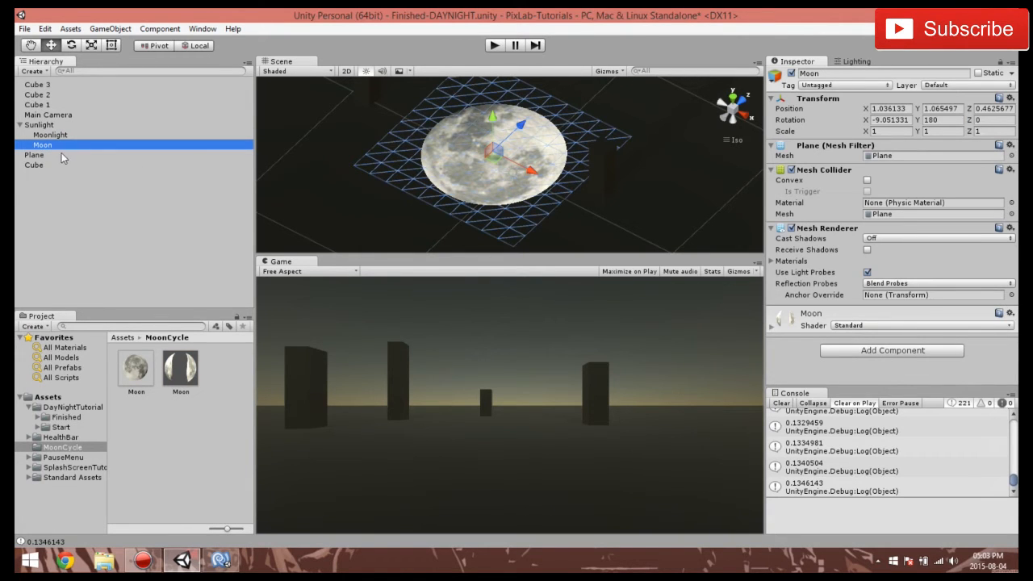
pyautogui.click(886, 109)
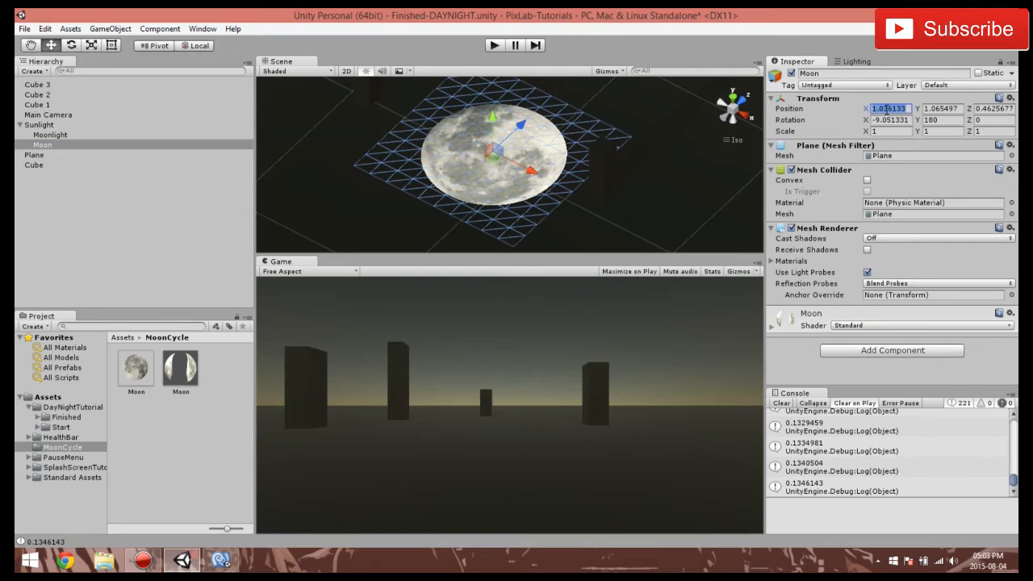
pyautogui.write('0')
pyautogui.press('Tab')
pyautogui.write('0')
pyautogui.press('Tab')
pyautogui.write('0')
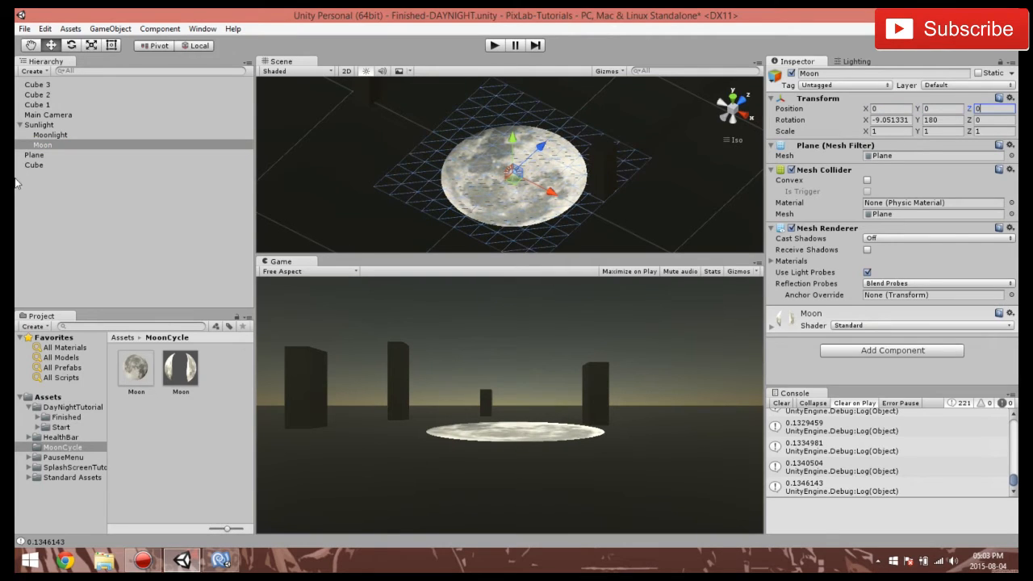
# - Set the Moon plane's X and Y rotation to 0
pyautogui.click(898, 120)
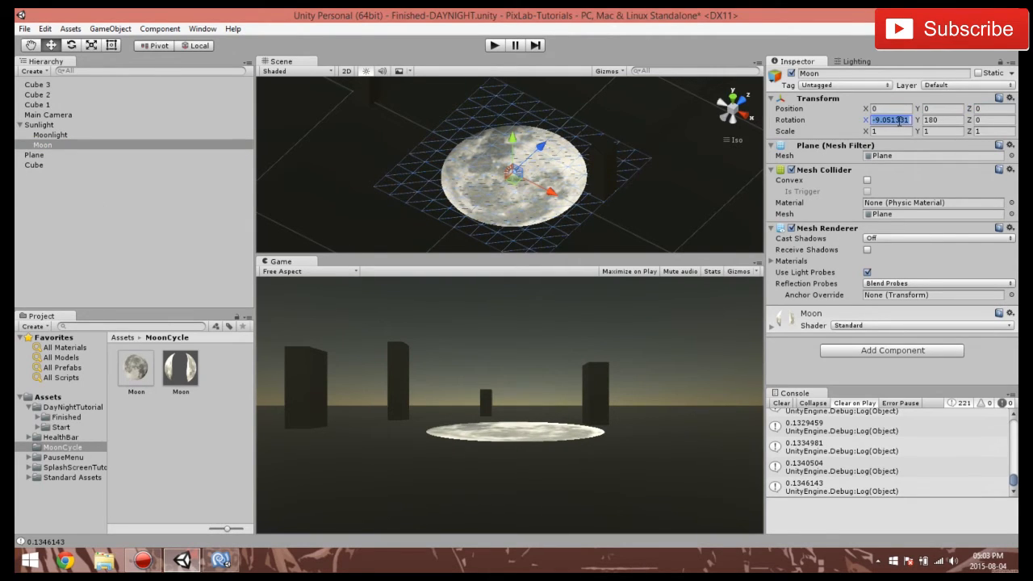
pyautogui.write('0')
pyautogui.press('Tab')
pyautogui.write('0')
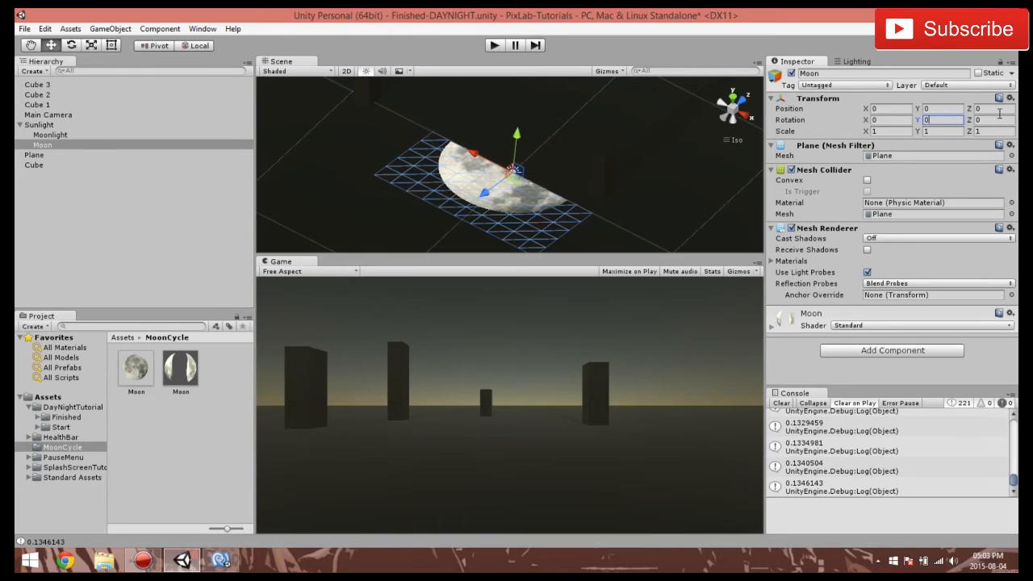
# - Stand the Moon plane upright by setting its X rotation to -90
pyautogui.keyDown('alt'); pyautogui.moveTo(731, 121); pyautogui.dragTo(386, 205); pyautogui.keyUp('alt')
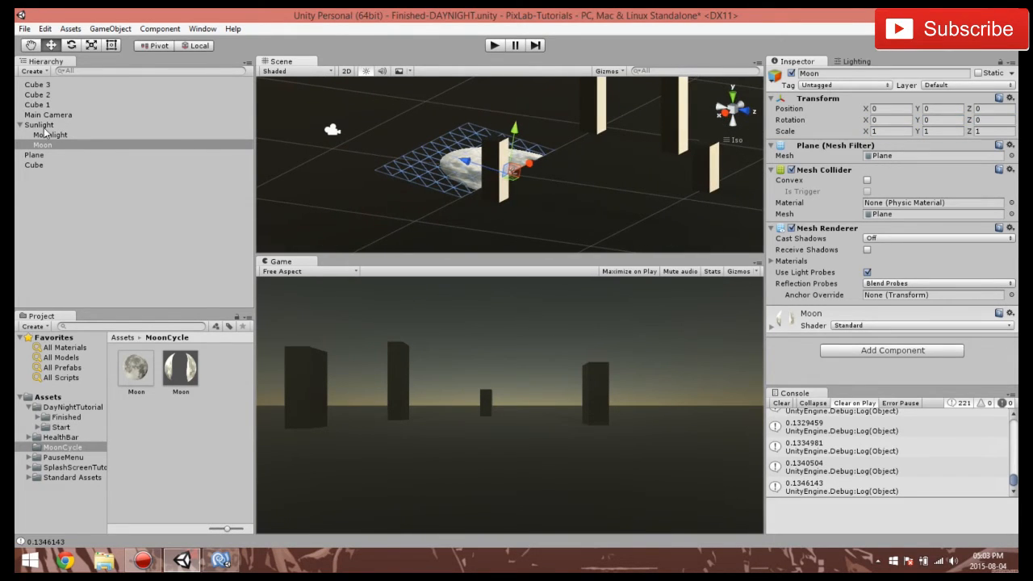
pyautogui.click(896, 120)
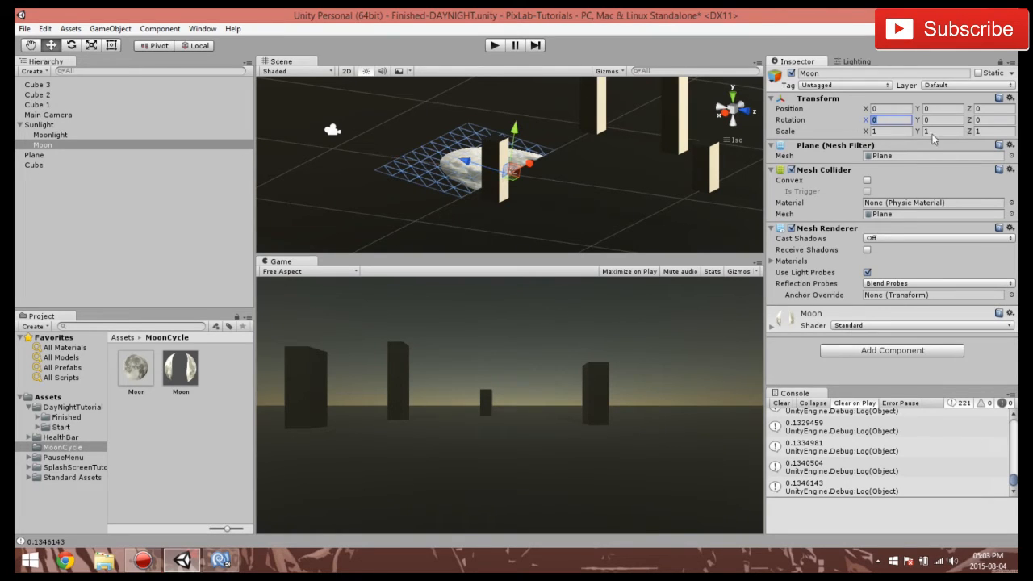
pyautogui.write('9')
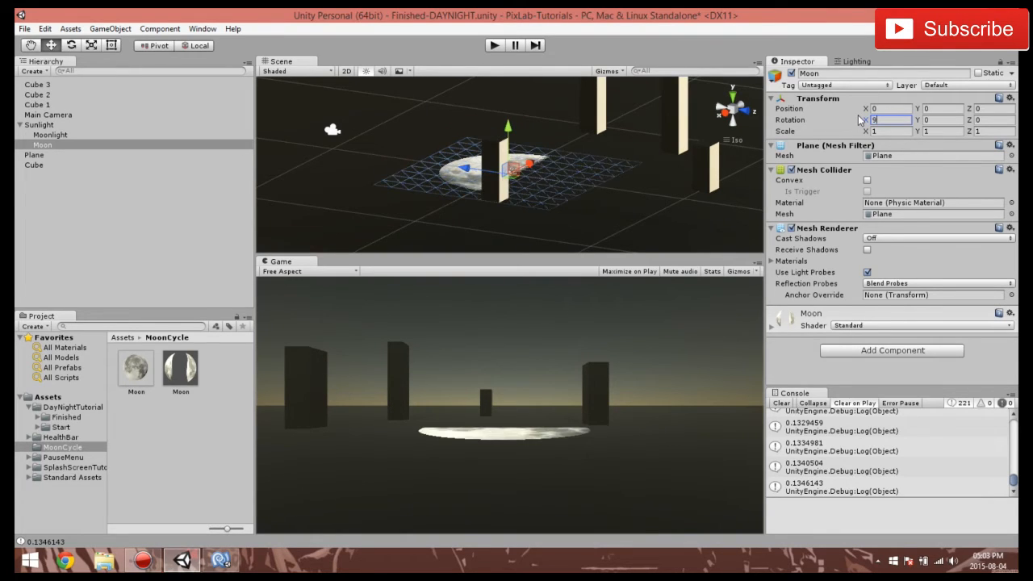
pyautogui.press('BackSpace')
pyautogui.write('-90')
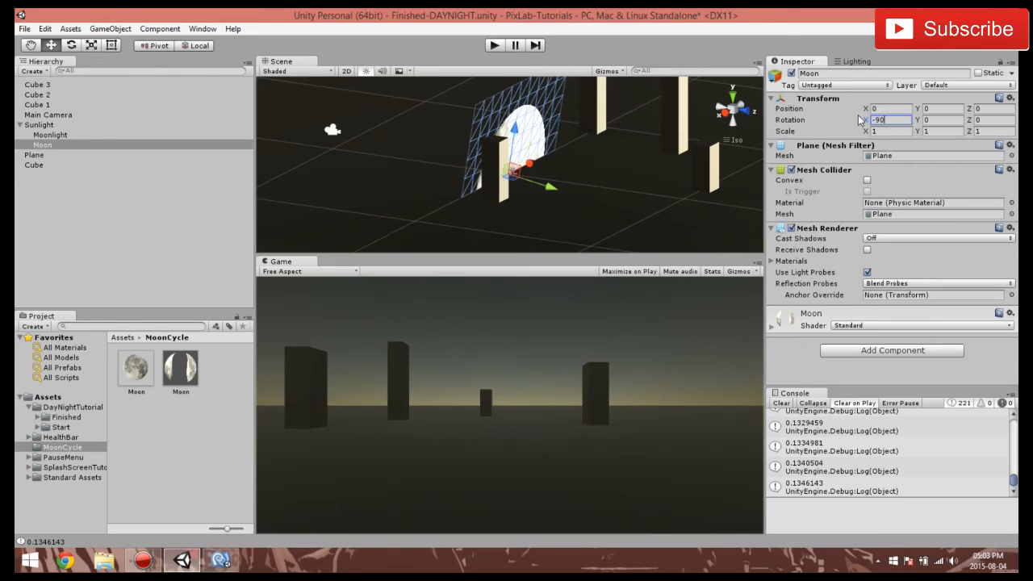
pyautogui.moveTo(577, 245); pyautogui.dragTo(464, 220, button='right')
pyautogui.moveTo(425, 188); pyautogui.dragTo(501, 186, button='right')
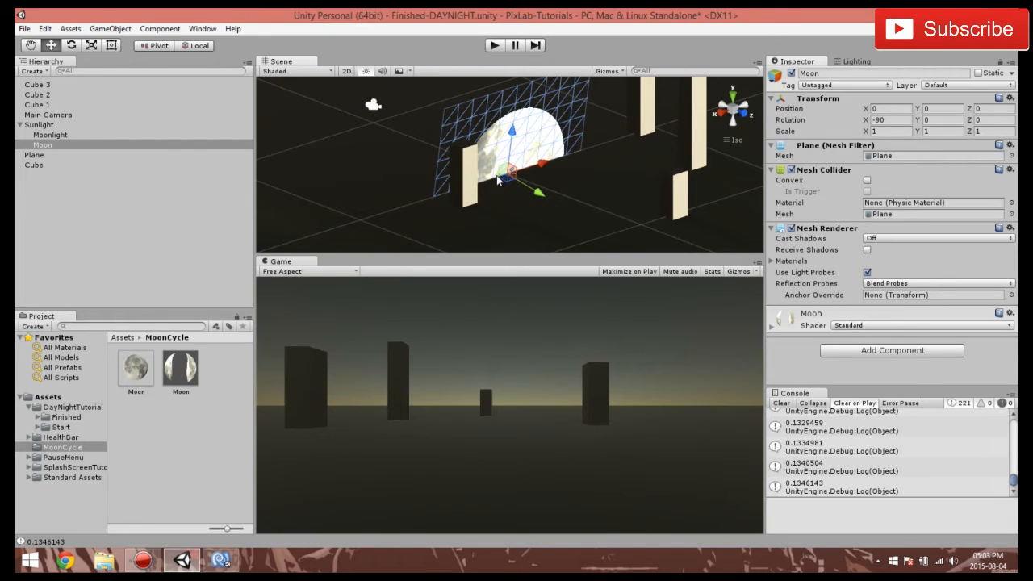
# - Create a C# script named MoonControl in the MoonCycle folder
pyautogui.click(194, 442)
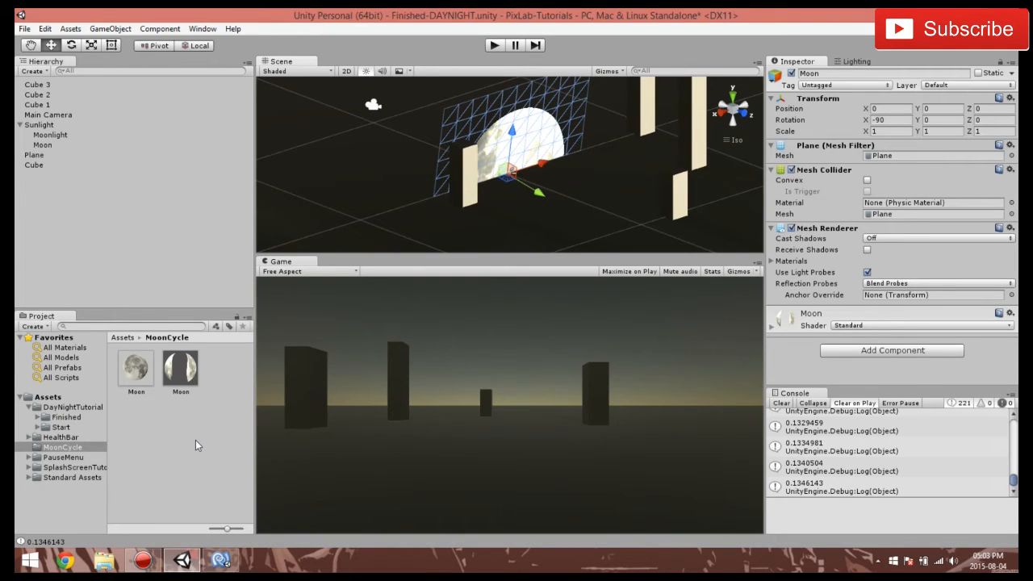
pyautogui.rightClick(194, 440)
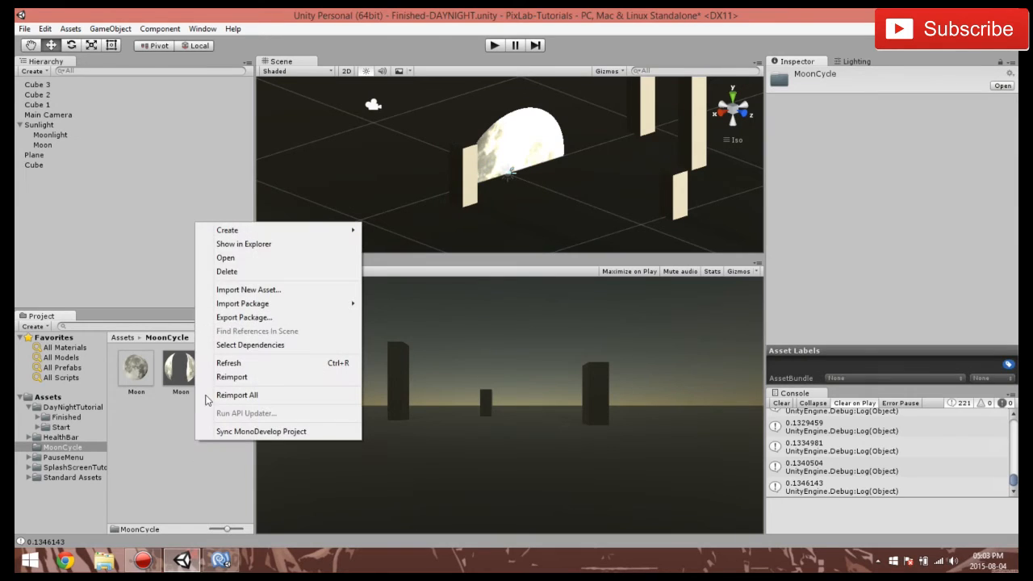
pyautogui.moveTo(237, 233)
pyautogui.rightClick(146, 465)
pyautogui.moveTo(208, 255)
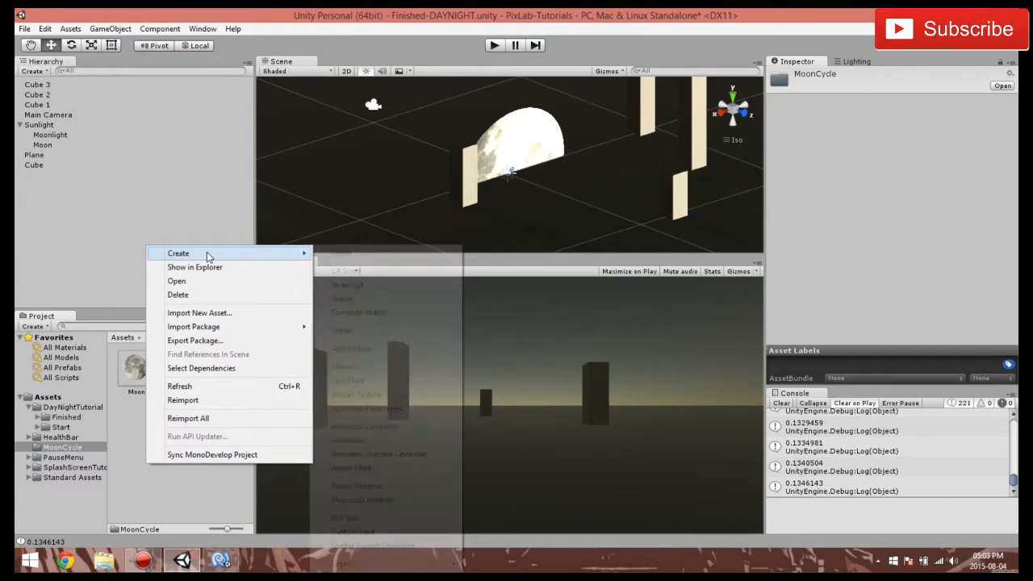
pyautogui.click(352, 271)
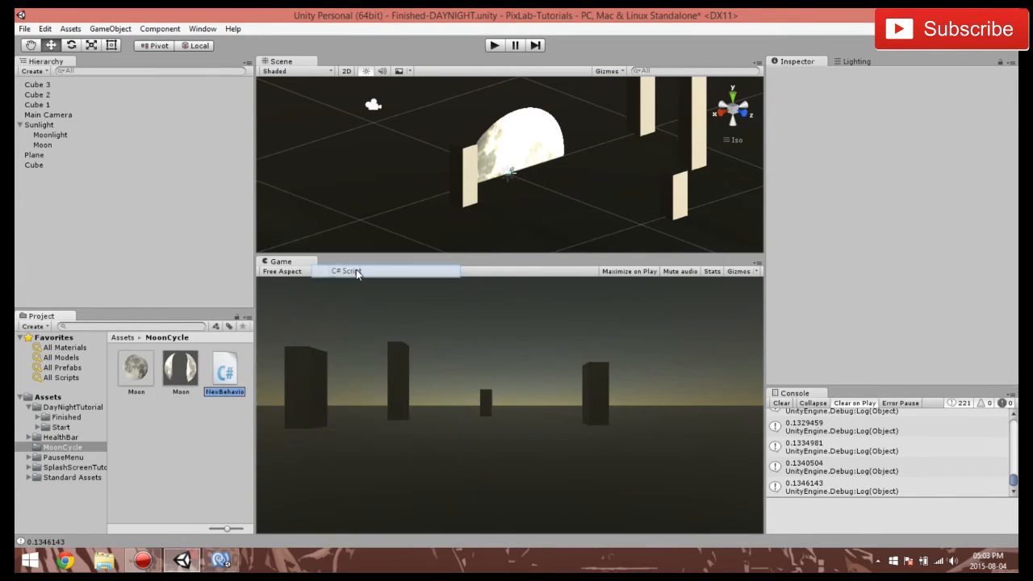
pyautogui.write('onControl')
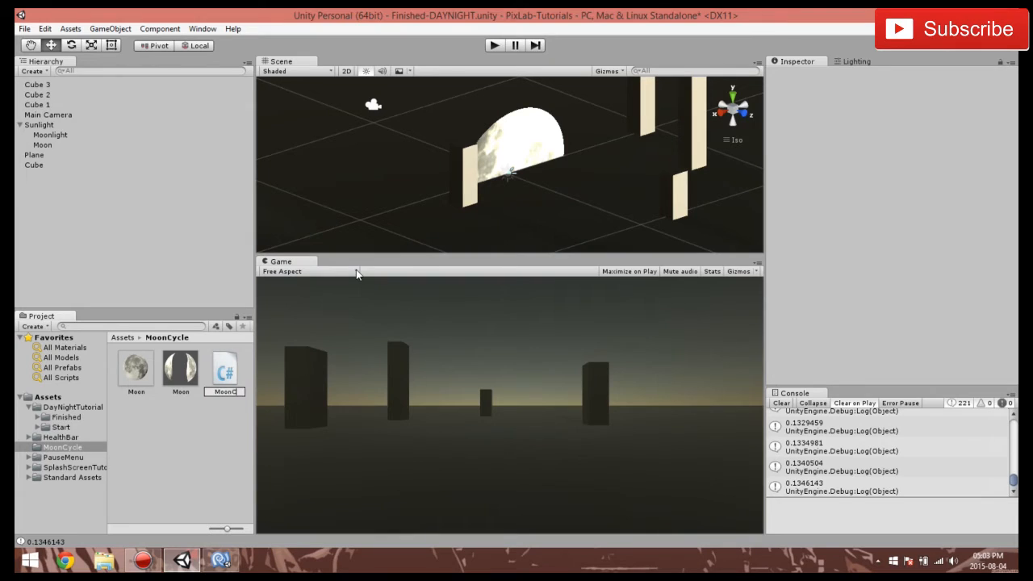
pyautogui.press('Return')
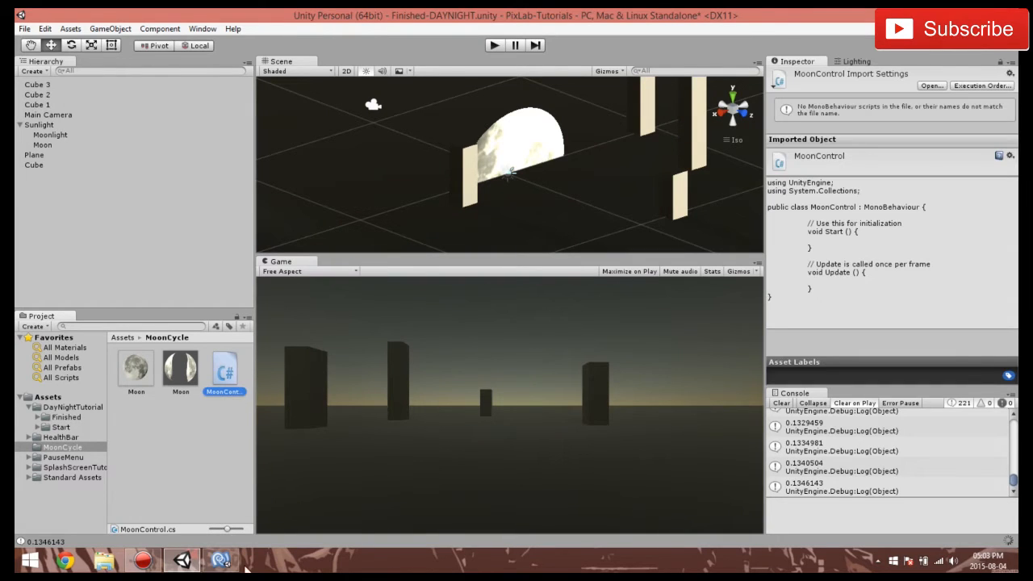
# - Close the running MonoDevelop window and open the MoonControl script in a maximized MonoDevelop window
pyautogui.rightClick(221, 561)
pyautogui.click(219, 531)
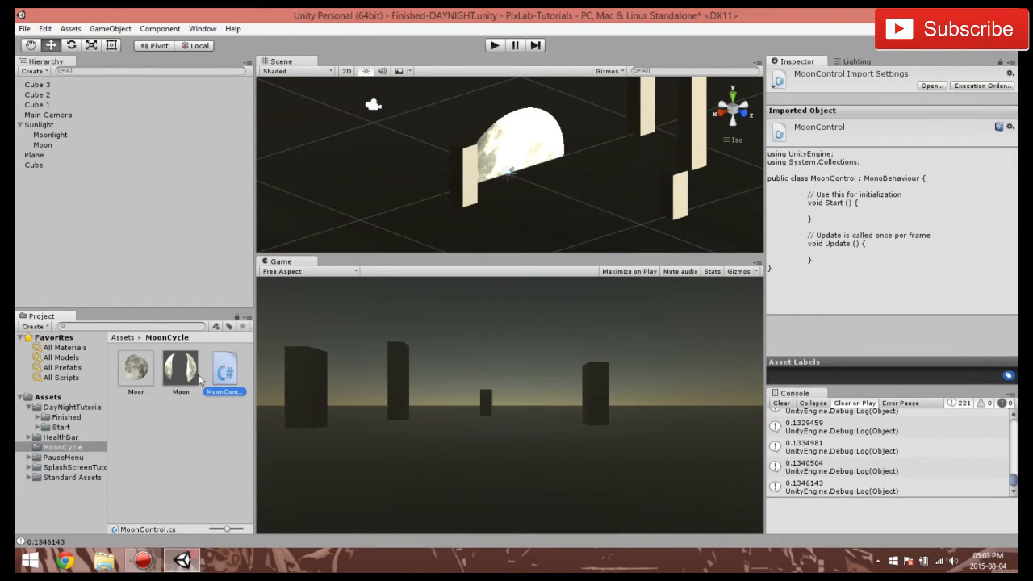
pyautogui.doubleClick(238, 366)
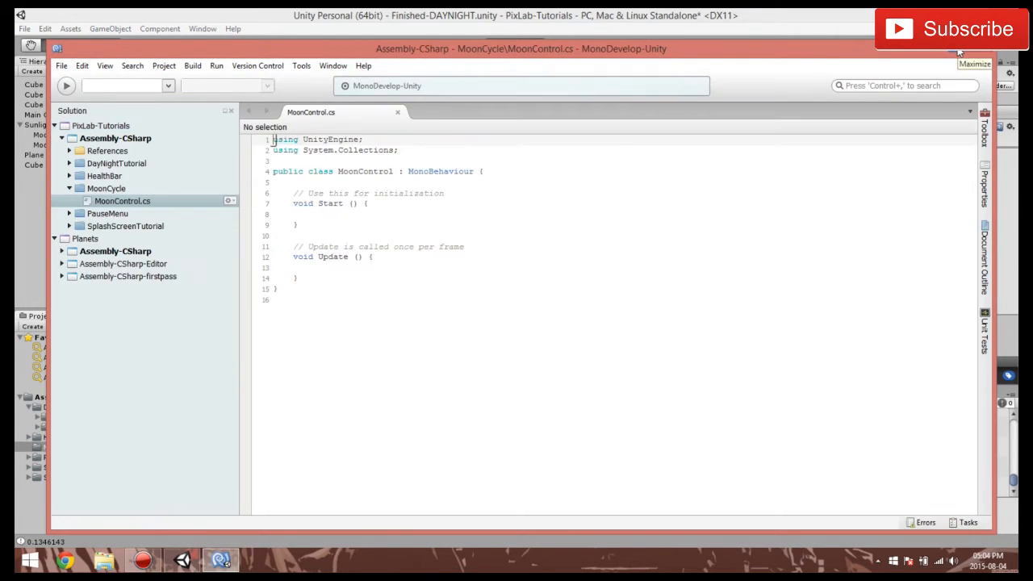
pyautogui.click(959, 51)
# - Delete the Update method with its comment from the MoonControl class and add a blank line above Start
pyautogui.moveTo(271, 243); pyautogui.dragTo(238, 199)
pyautogui.press('BackSpace')
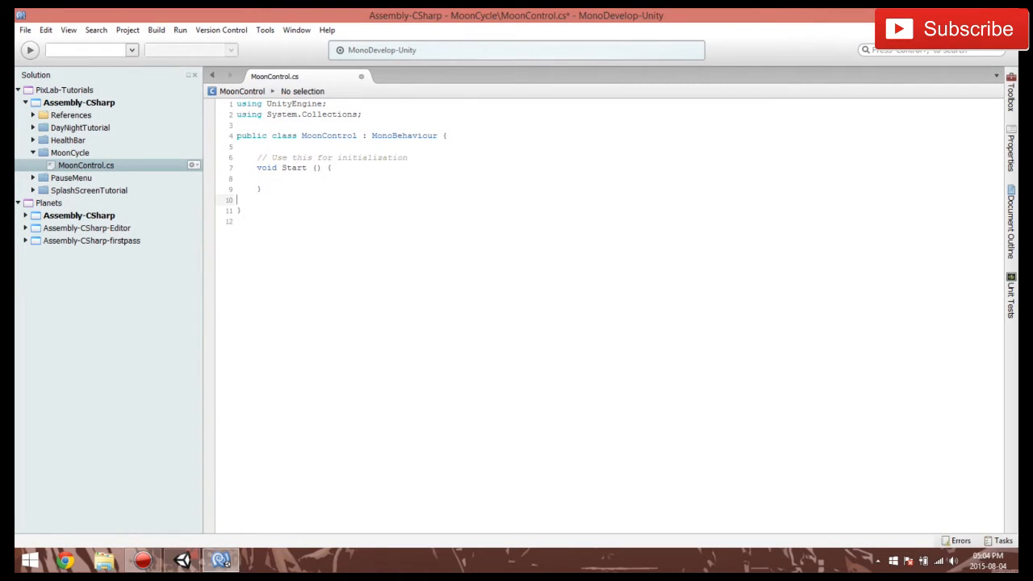
pyautogui.click(270, 147)
pyautogui.press('Return')
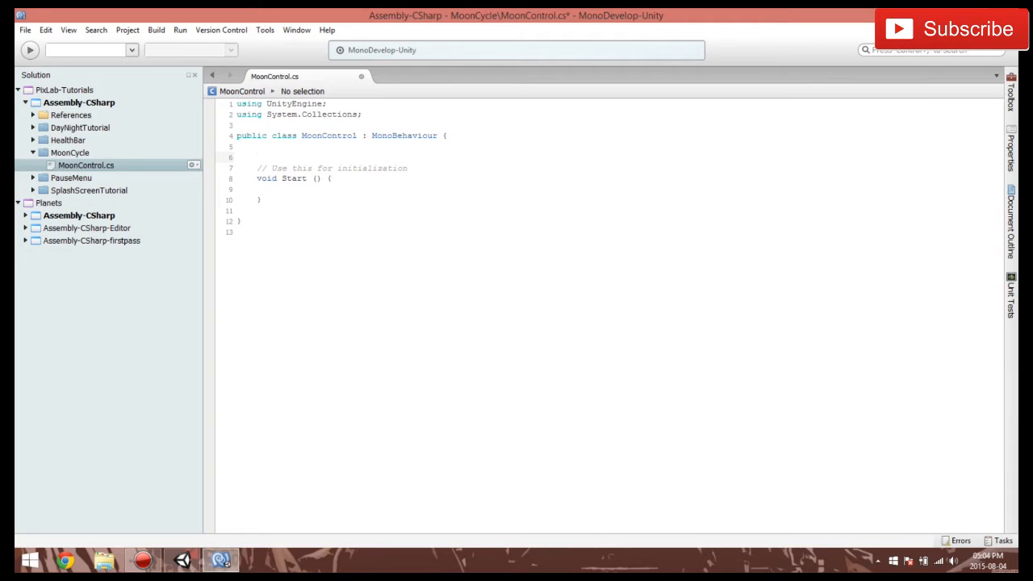
pyautogui.click(271, 195)
# - Declare a public float distance = 1000.0f at the start of the MoonControl class
pyautogui.click(279, 148)
pyautogui.press('Return')
pyautogui.write('public')
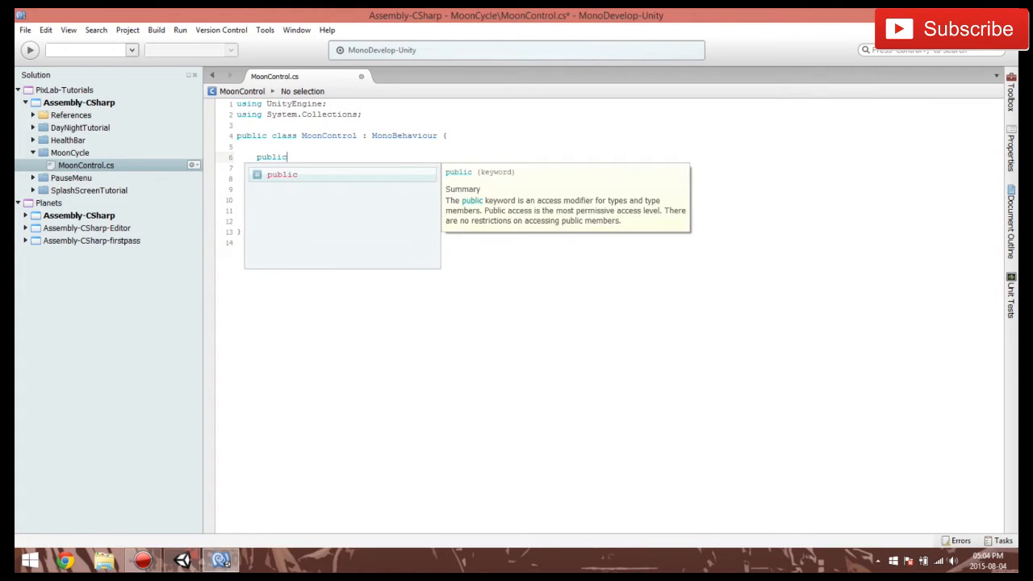
pyautogui.write(' float distance')
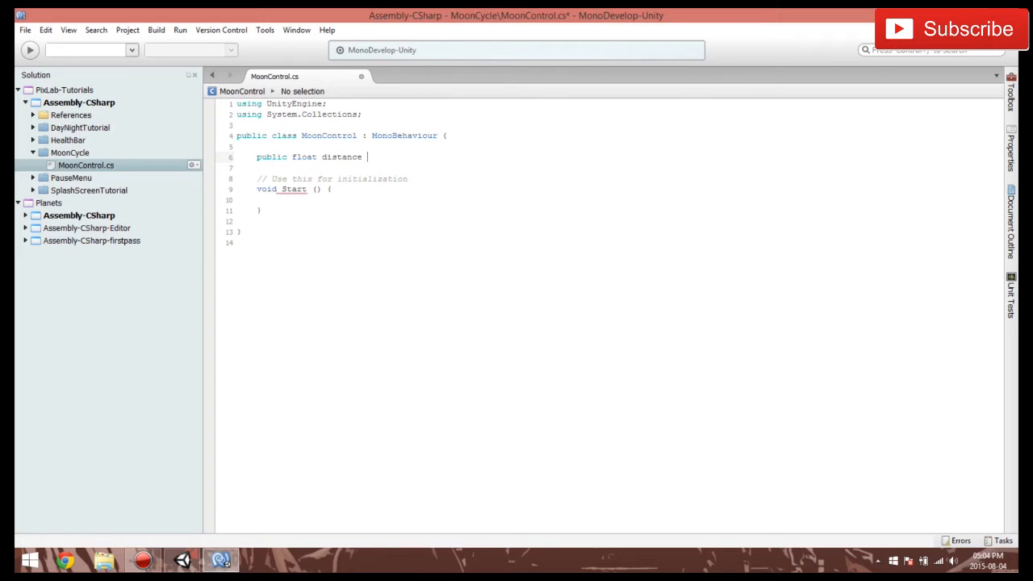
pyautogui.write(' = 1000.0f;')
# - Declare a public float scale = 15.0f below the distance variable
pyautogui.press('Return')
pyautogui.write('p')
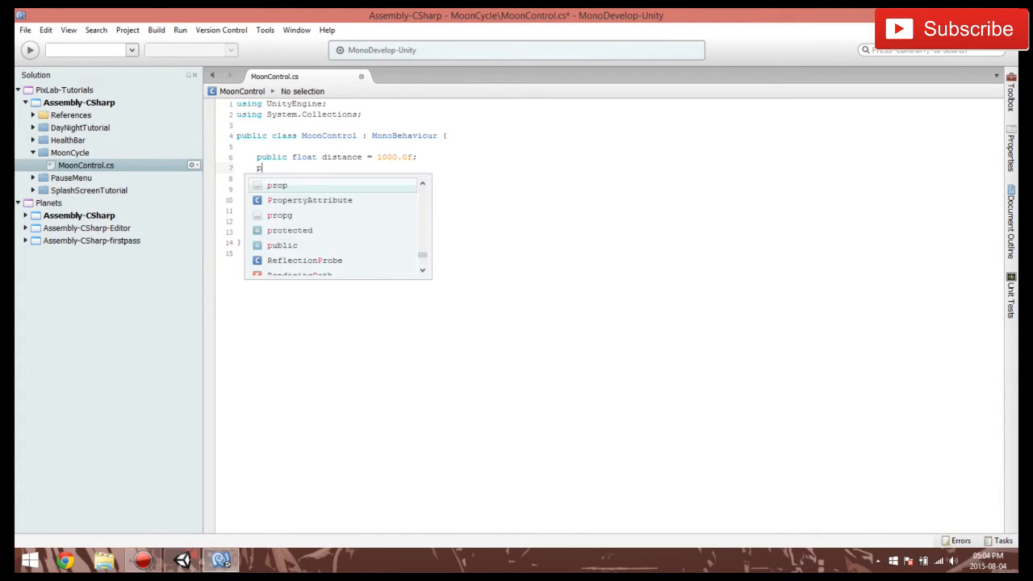
pyautogui.write('ublic float ')
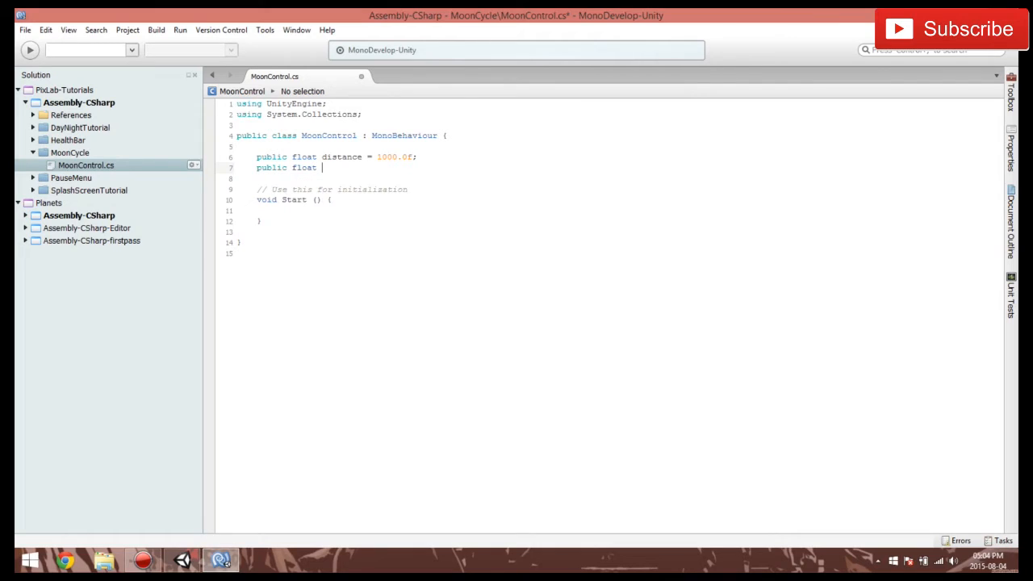
pyautogui.write('scale = 15.0f;')
pyautogui.moveTo(395, 167); pyautogui.dragTo(418, 157)
pyautogui.click(353, 167)
# - Start a statement in the Start method that assigns a new Vector3 to transform.localPosition
pyautogui.click(305, 209)
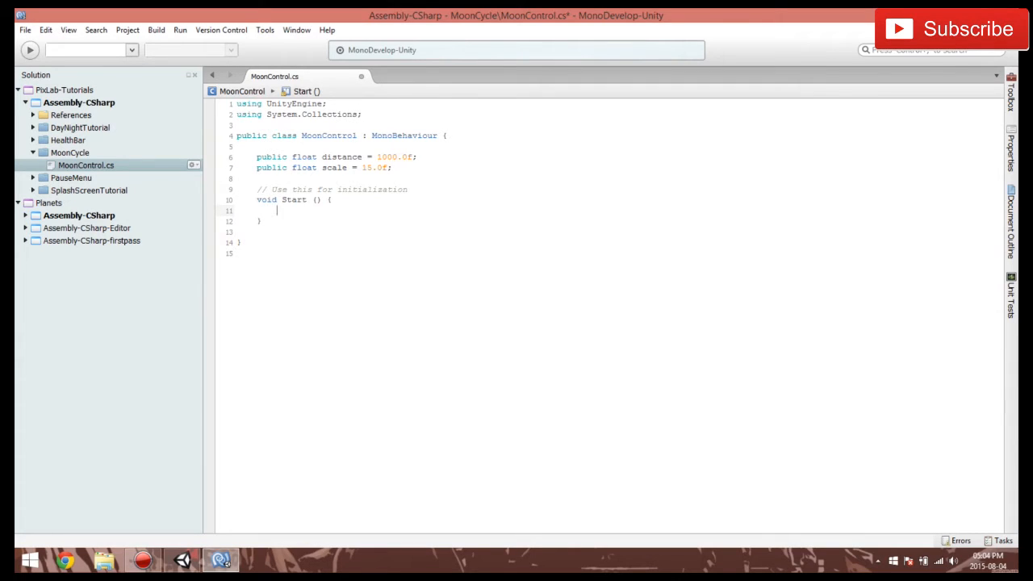
pyautogui.write('transform')
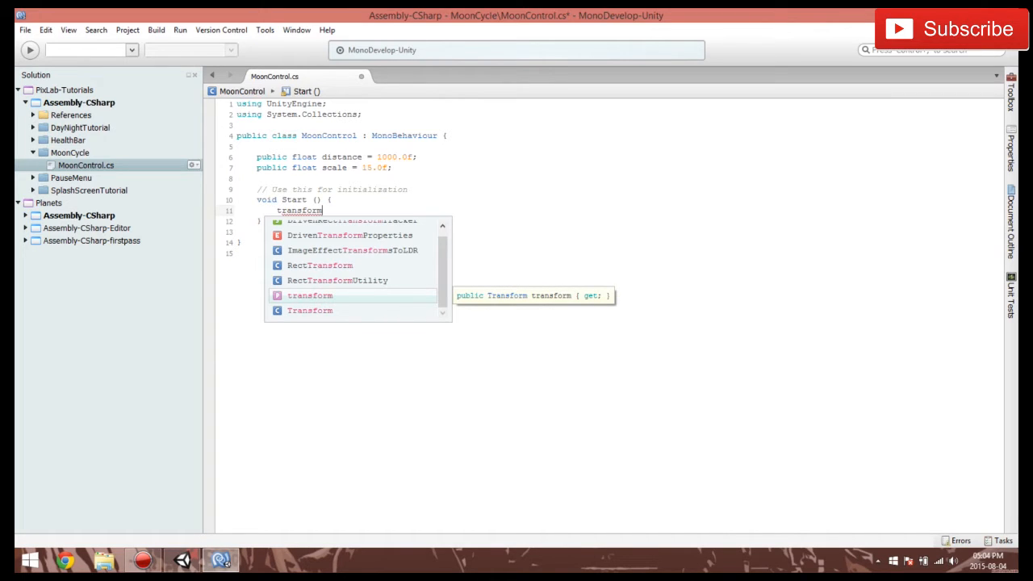
pyautogui.write('.')
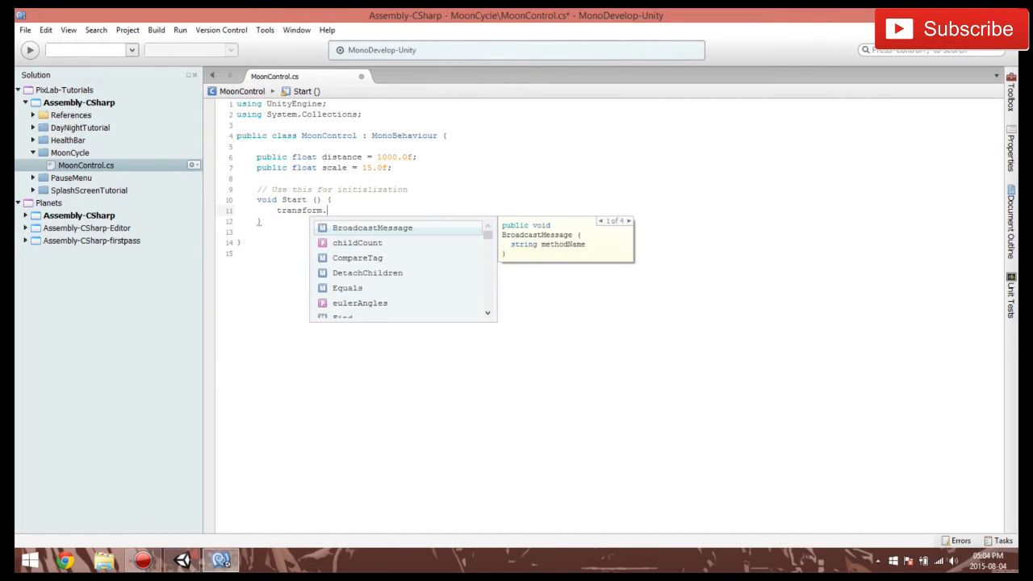
pyautogui.write('lo')
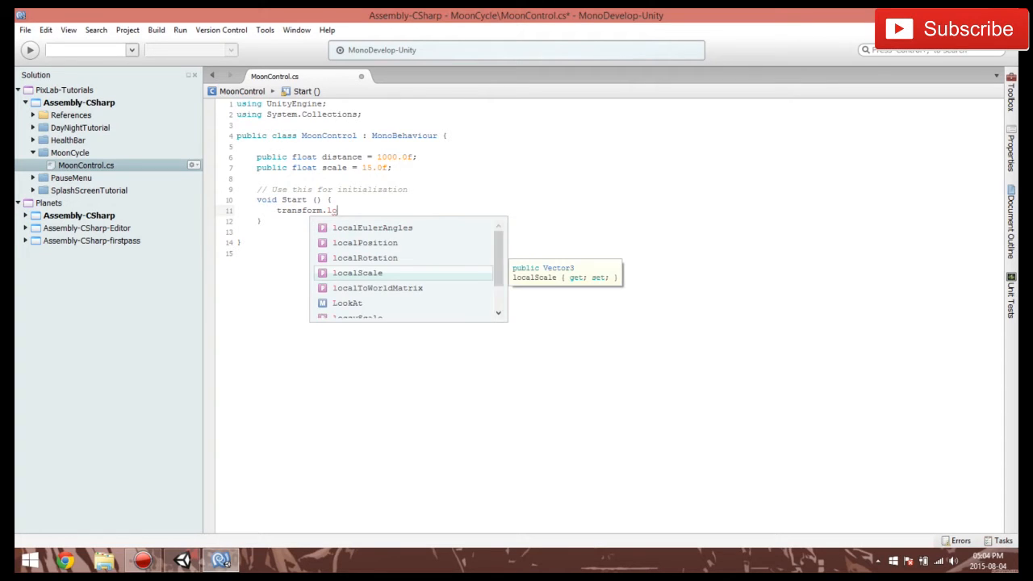
pyautogui.write('calP')
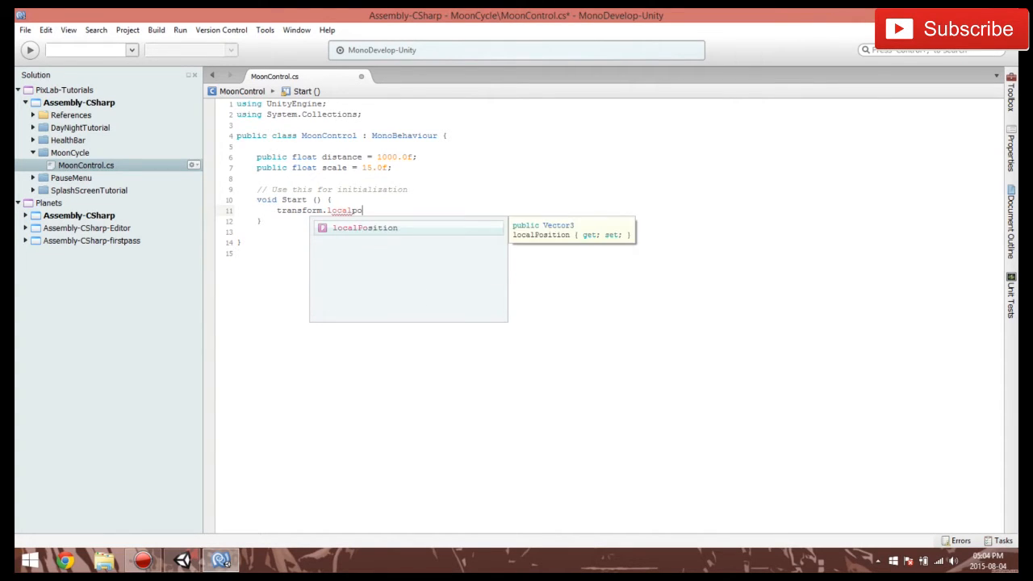
pyautogui.press('Return')
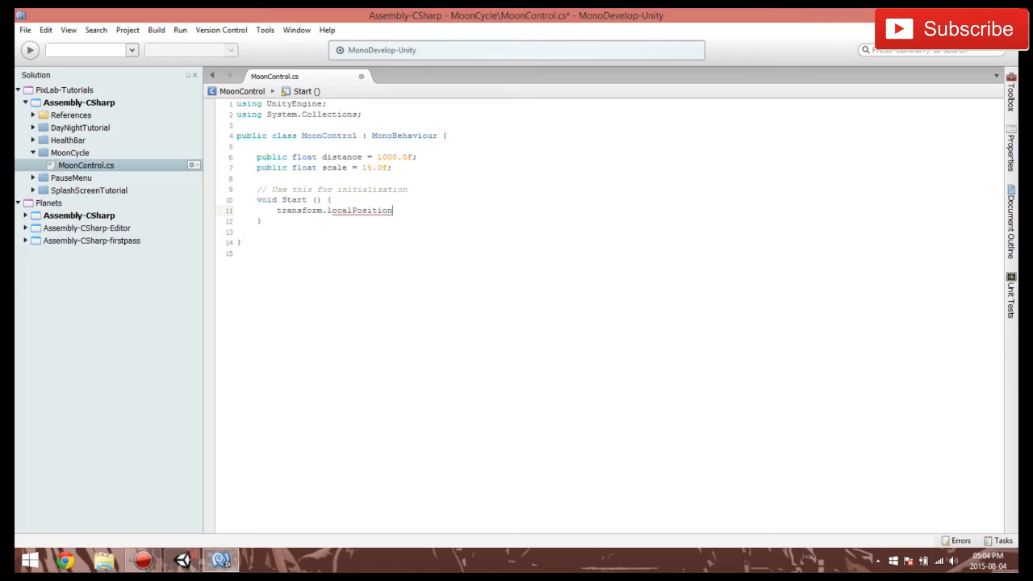
pyautogui.write('= new V')
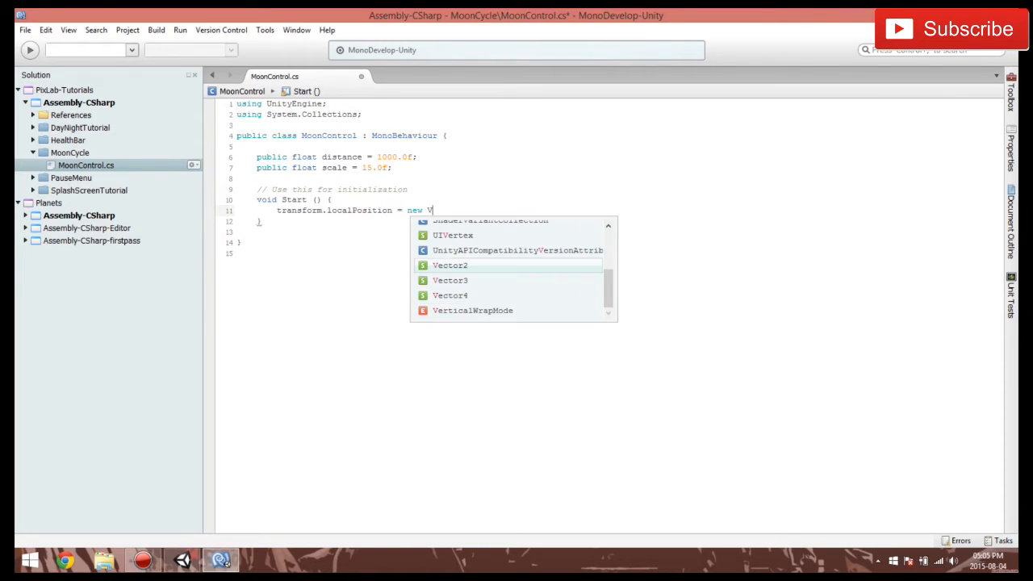
pyautogui.write('ector')
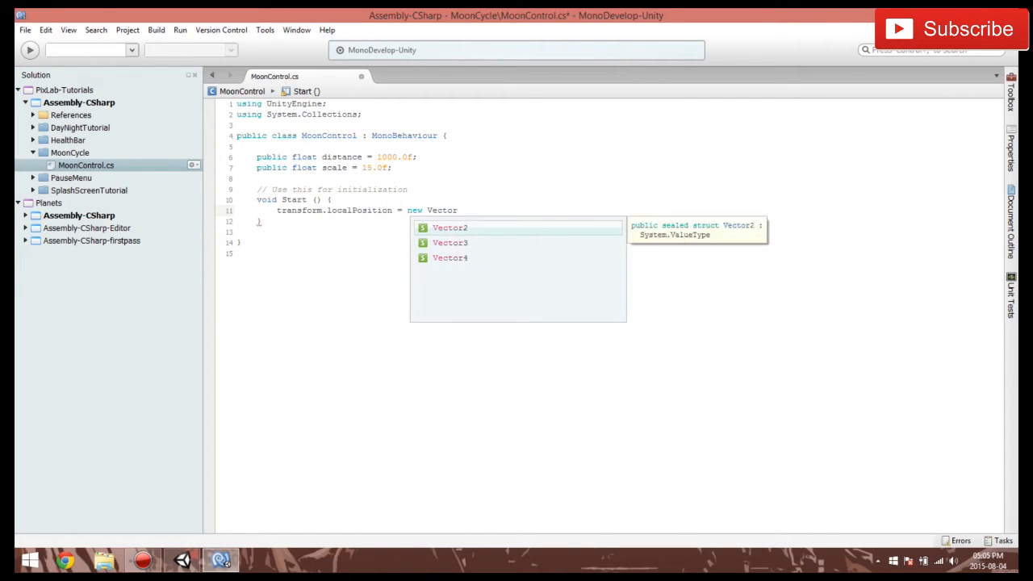
pyautogui.write('3(')
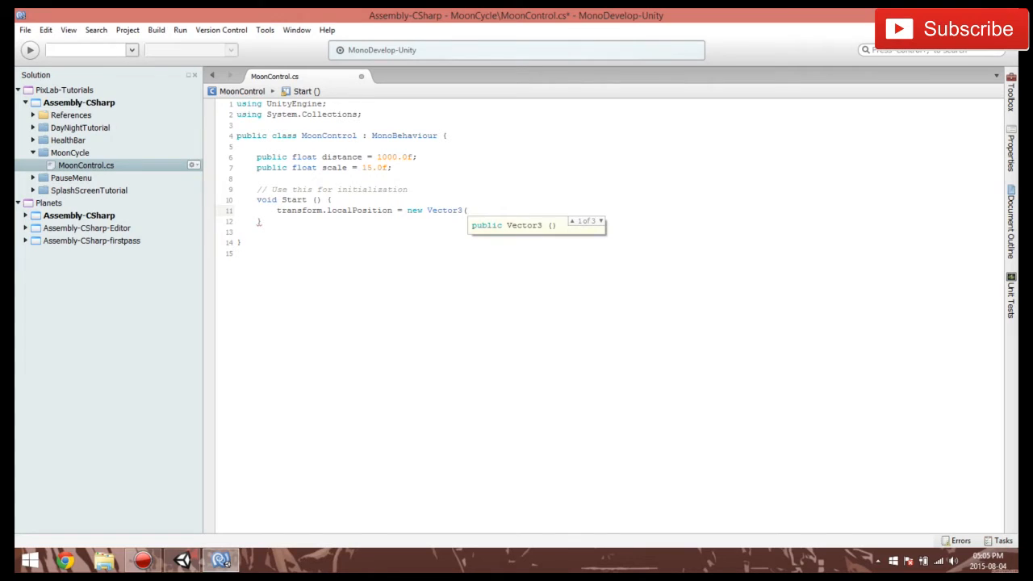
# - Enter transform.localPosition.x as the first argument of the new Vector3
pyautogui.write('l')
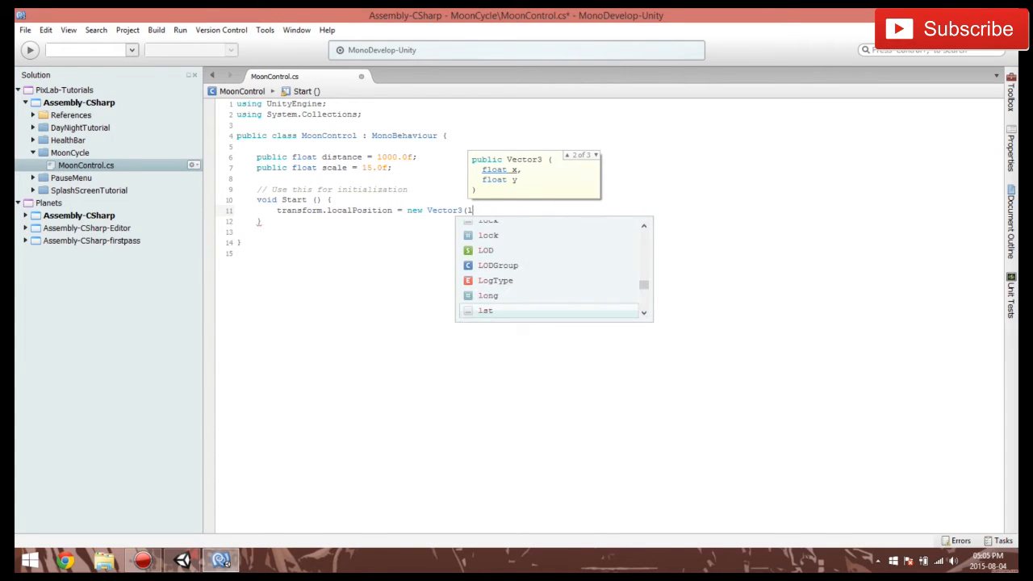
pyautogui.press('BackSpace')
pyautogui.write('transform')
pyautogui.press('Return')
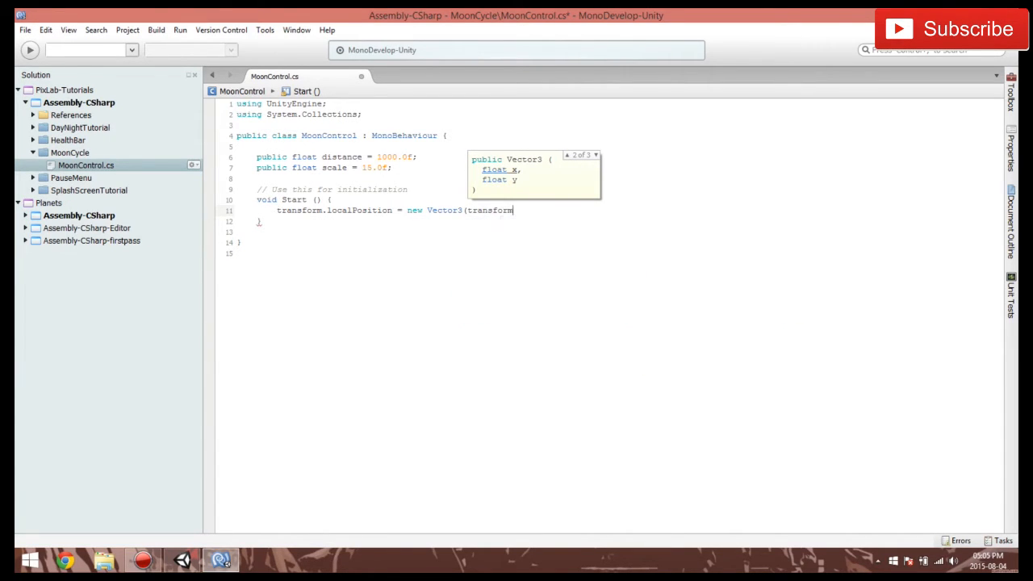
pyautogui.write('.loca')
pyautogui.press('Up')
pyautogui.press('Up')
pyautogui.press('Return')
pyautogui.write('.x')
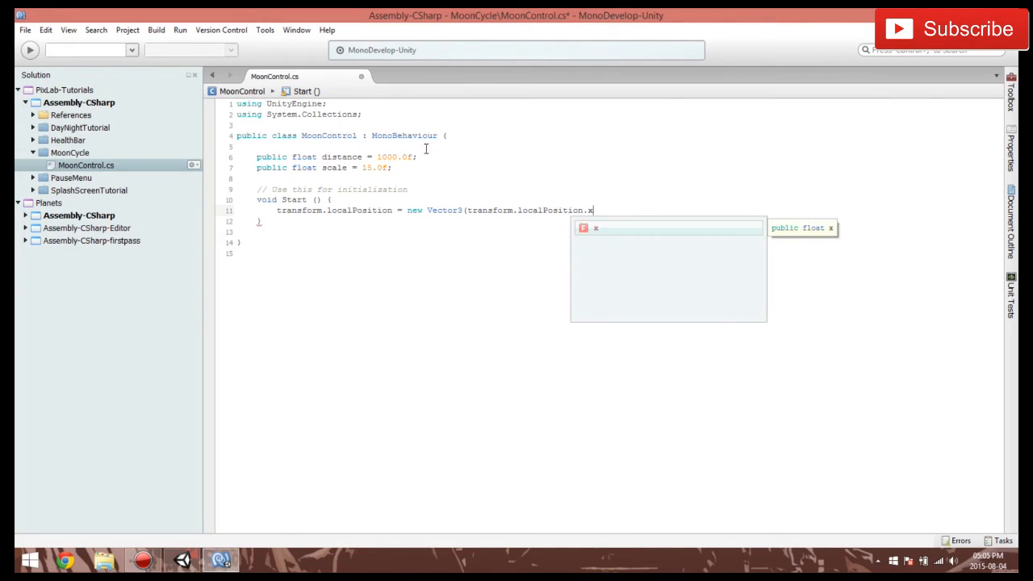
# - Add transform.localPosition.y as the second argument of the new Vector3, reusing a copy of the first argument
pyautogui.moveTo(623, 211); pyautogui.dragTo(467, 211)
pyautogui.hotkey('ctrl', 'c')
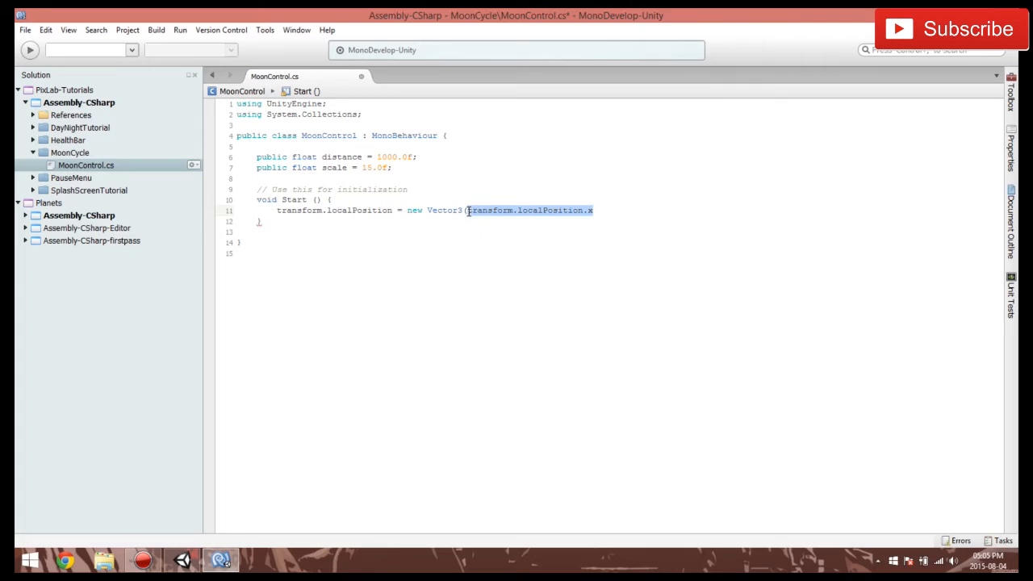
pyautogui.click(594, 210)
pyautogui.write(',')
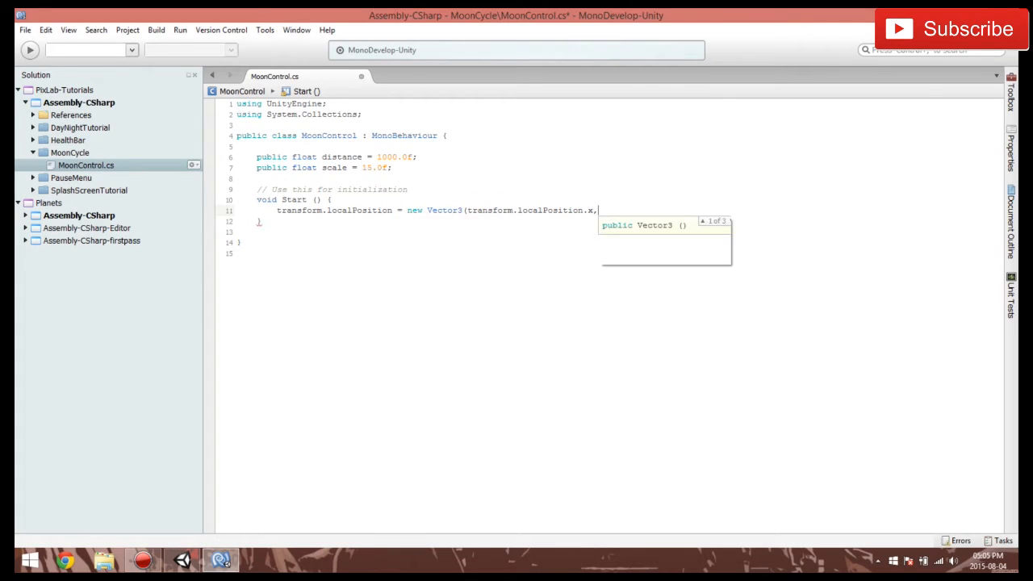
pyautogui.hotkey('ctrl', 'v')
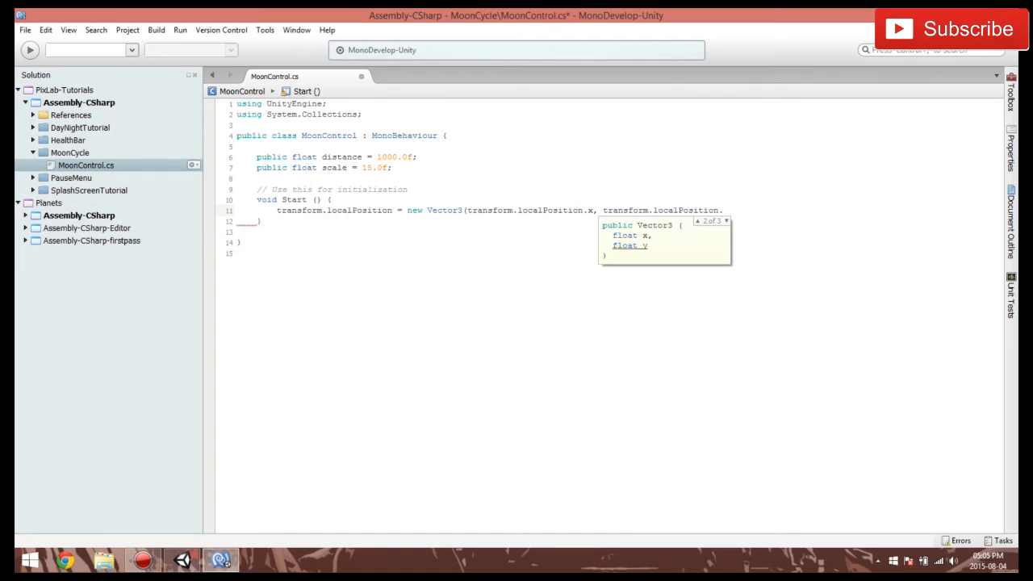
pyautogui.write('y, ')
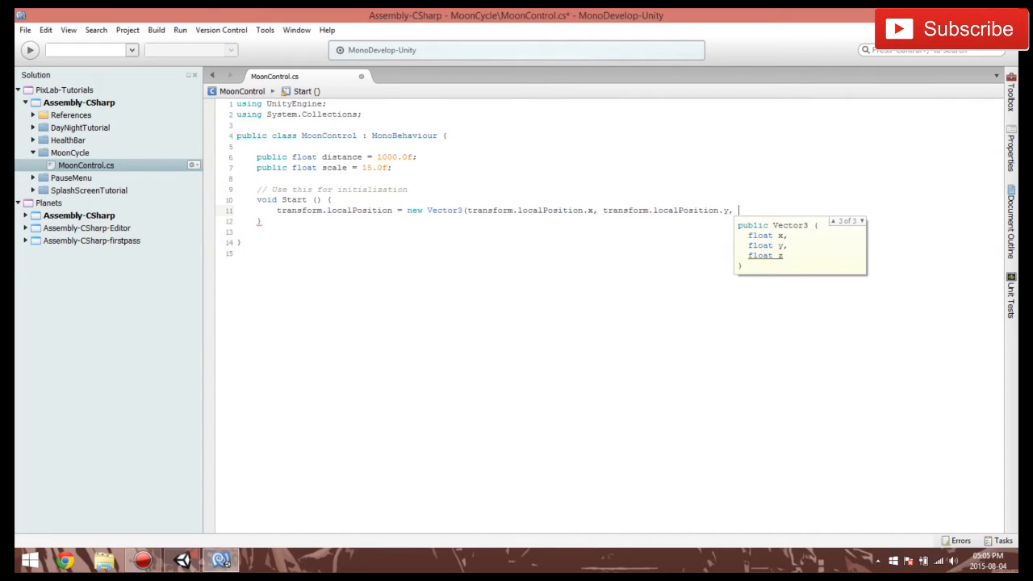
# - Enter distance as the third Vector3 argument and close the localPosition statement with a new line below it
pyautogui.write('di')
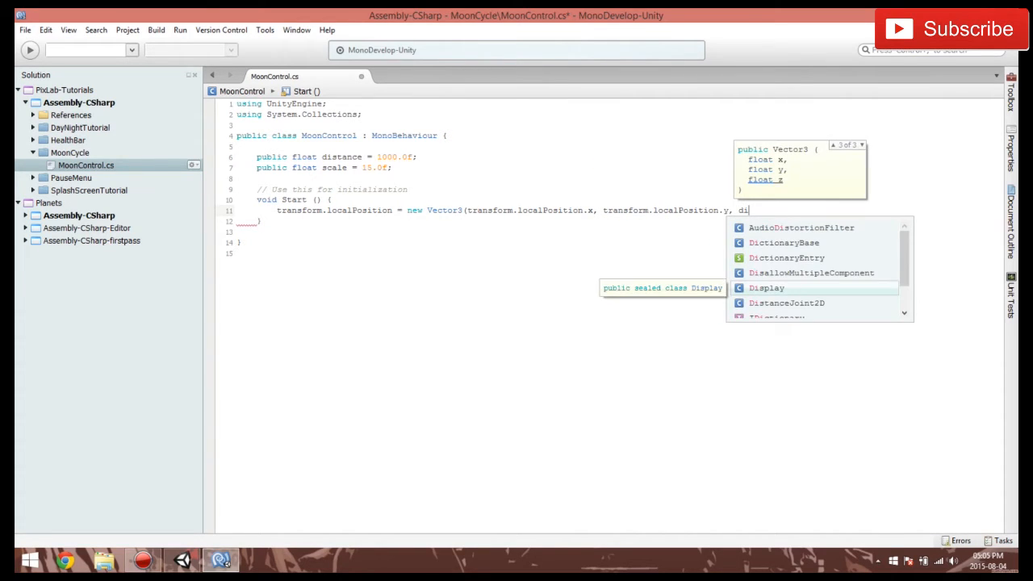
pyautogui.write('stance')
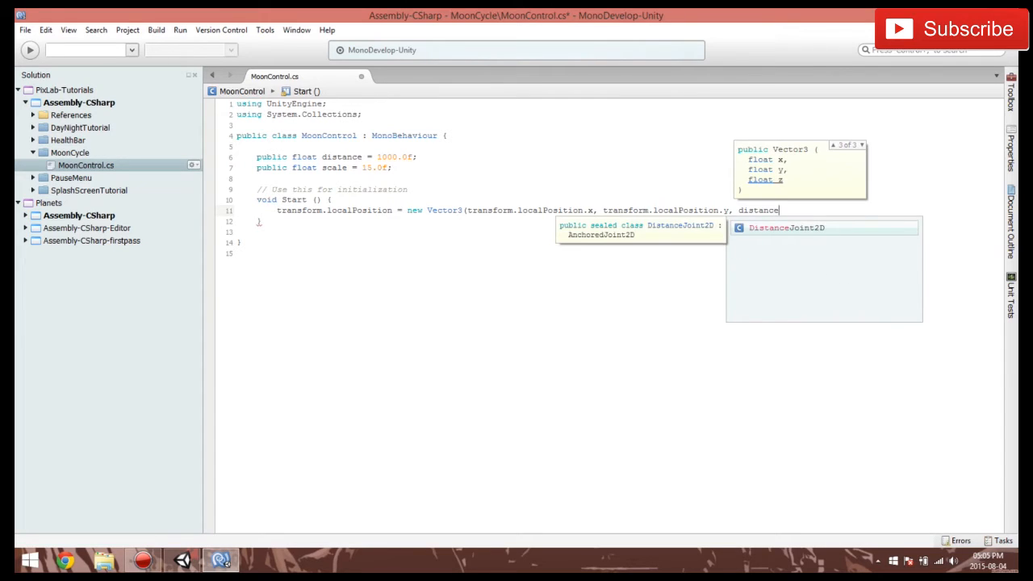
pyautogui.write(')')
pyautogui.hotkey('ctrl', 'z')
pyautogui.hotkey('ctrl', 'z')
pyautogui.write(');')
pyautogui.press('Return')
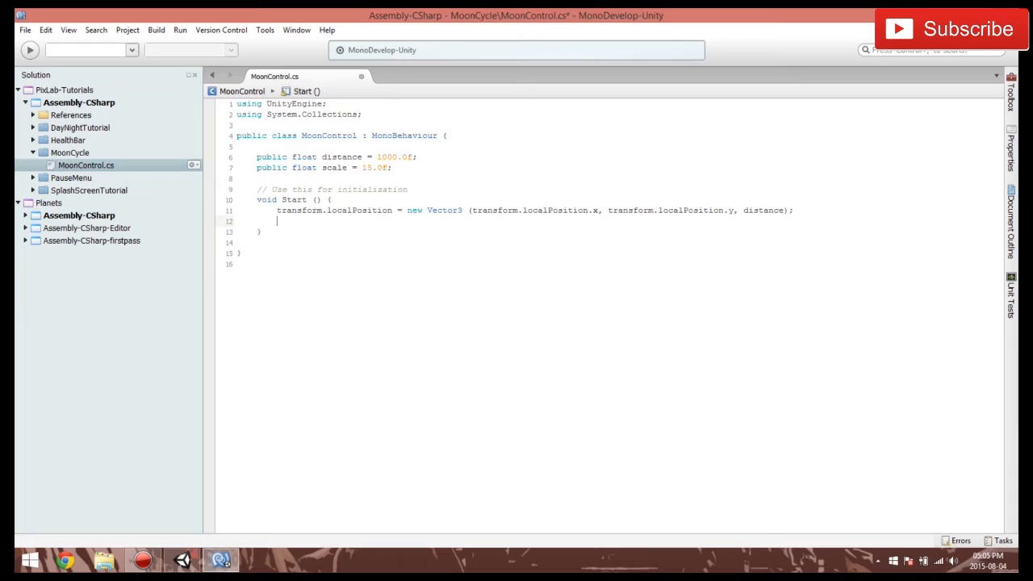
# - Start a second statement in the Start method that assigns a new Vector3 to transform.localScale
pyautogui.write('trans')
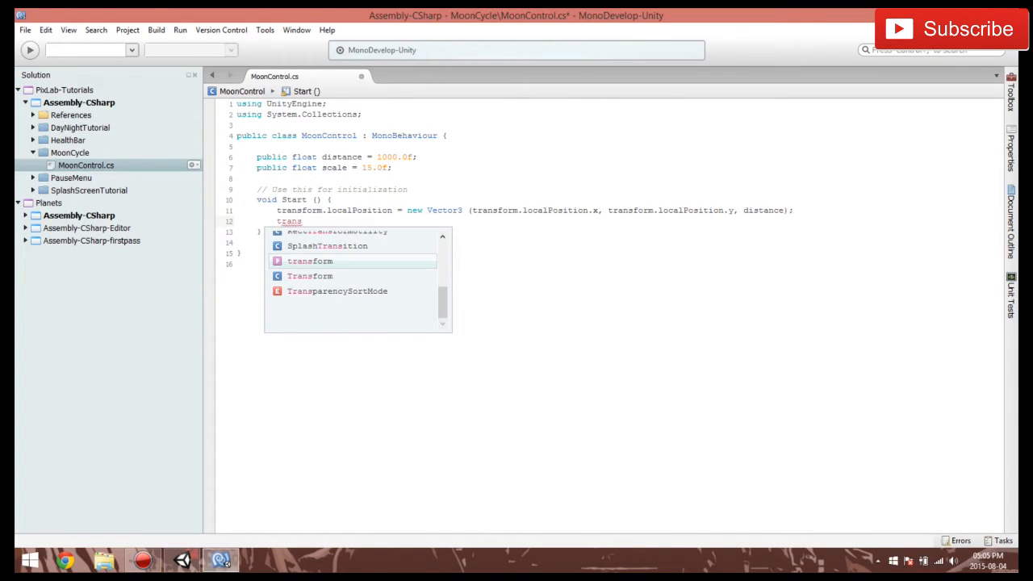
pyautogui.write('form.loc')
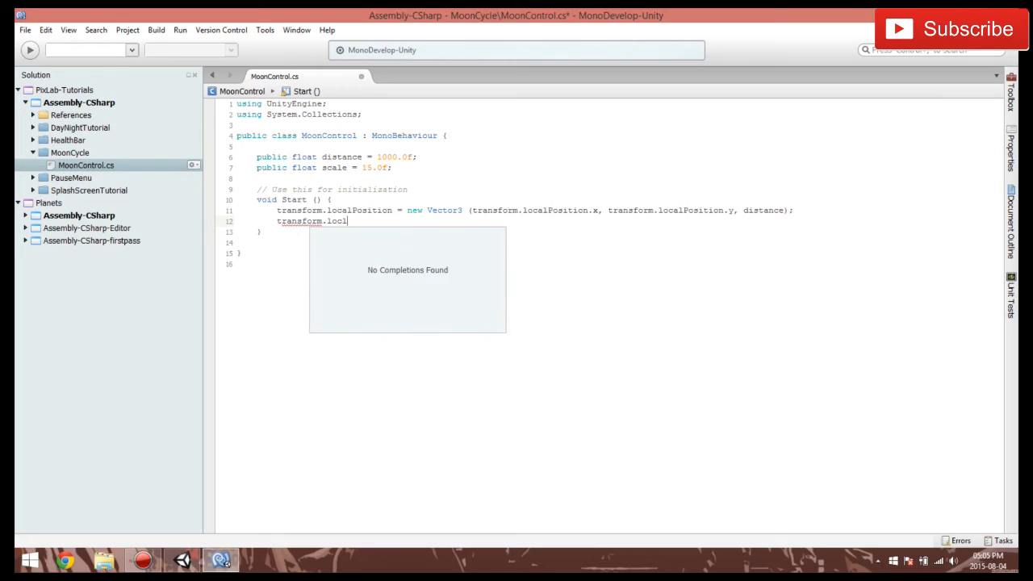
pyautogui.press('Return')
pyautogui.write('= new Vec')
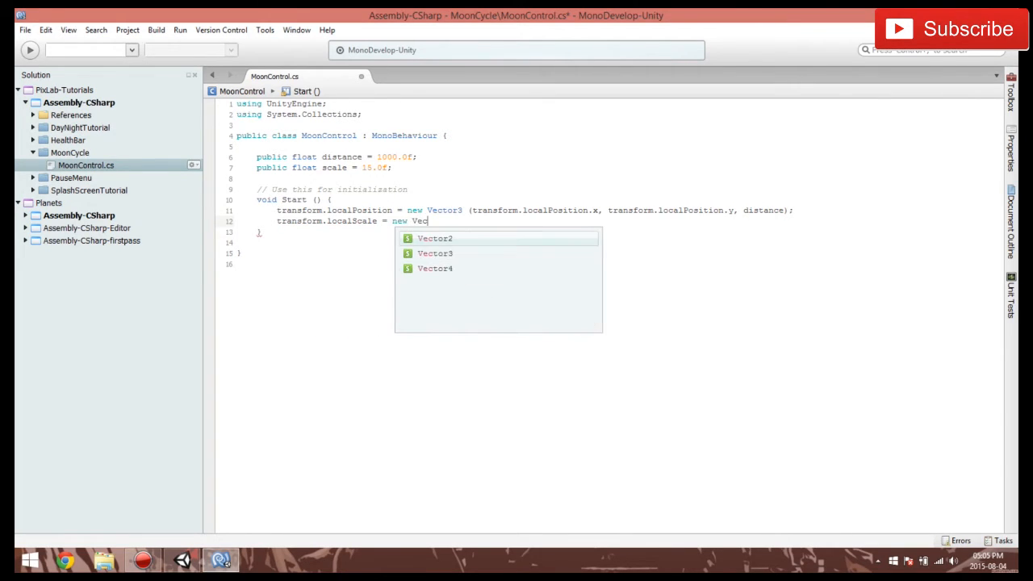
pyautogui.write('tor3(sclae')
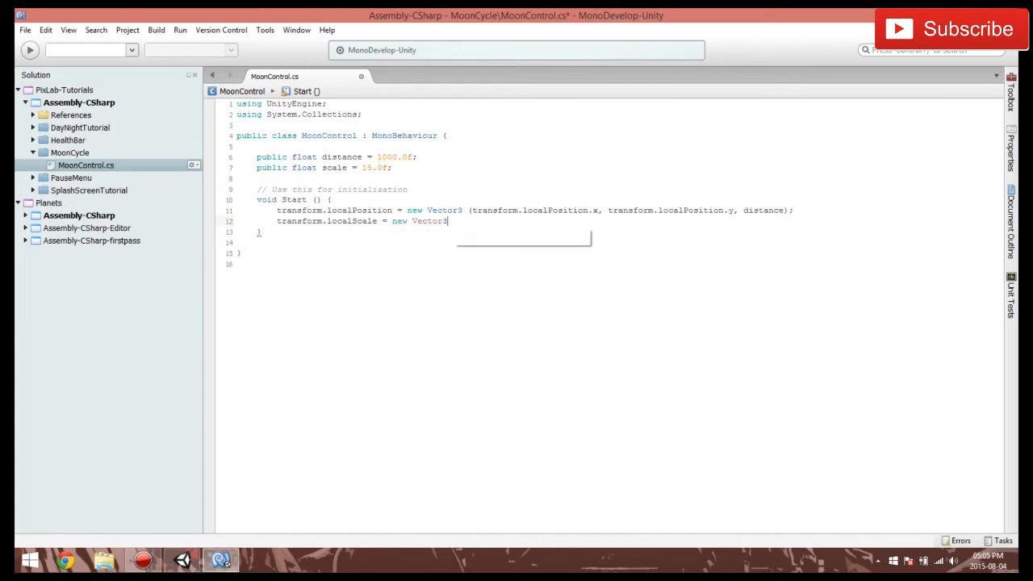
# - Fill the localScale Vector3 with scale for all three arguments, close the statement and save the script
pyautogui.press('BackSpace')
pyautogui.press('BackSpace')
pyautogui.press('BackSpace')
pyautogui.press('BackSpace')
pyautogui.write('cale')
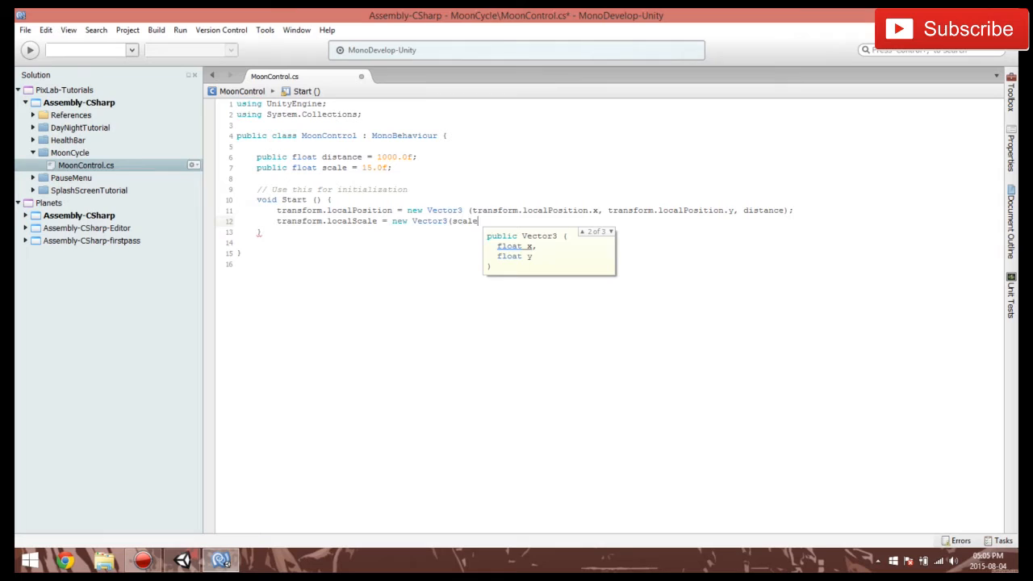
pyautogui.write(', scale, scale')
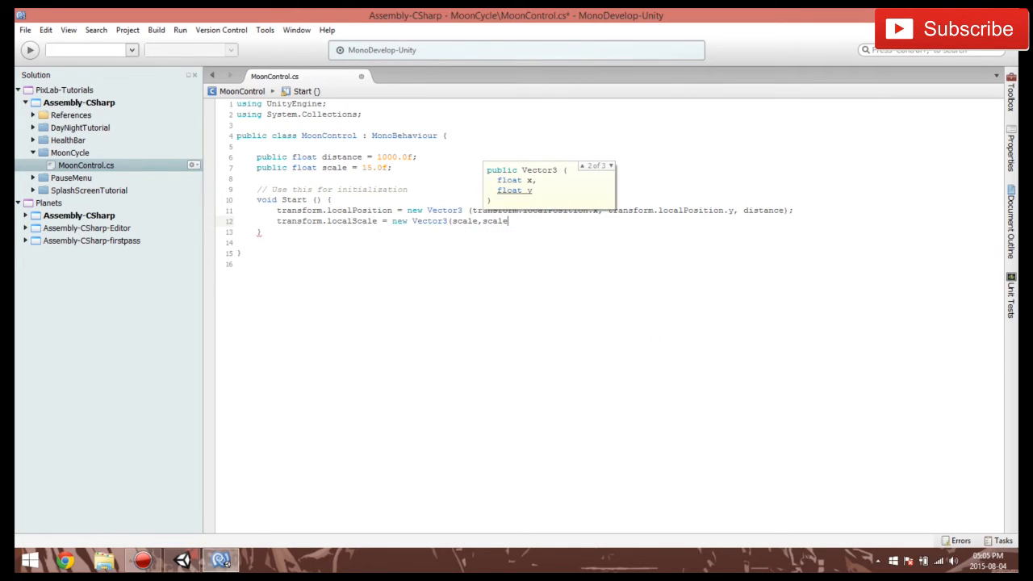
pyautogui.write(');')
pyautogui.hotkey('ctrl', 's')
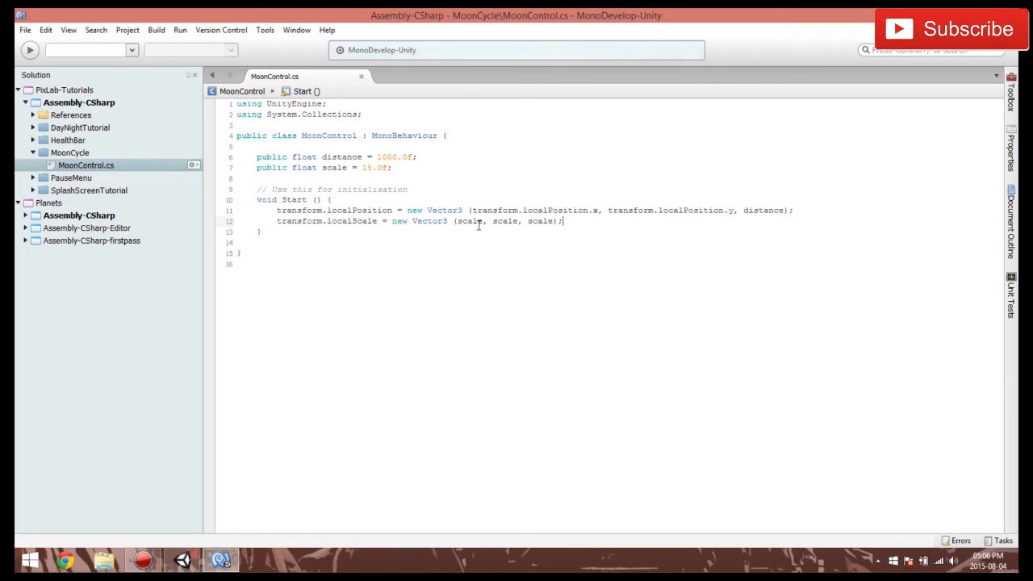
# - Switch to Unity and review the Moon object's Moon Control distance and scale settings
pyautogui.click(312, 227)
pyautogui.hotkey('alt', 'Tab')
pyautogui.moveTo(224, 389); pyautogui.dragTo(44, 150)
pyautogui.click(43, 146)
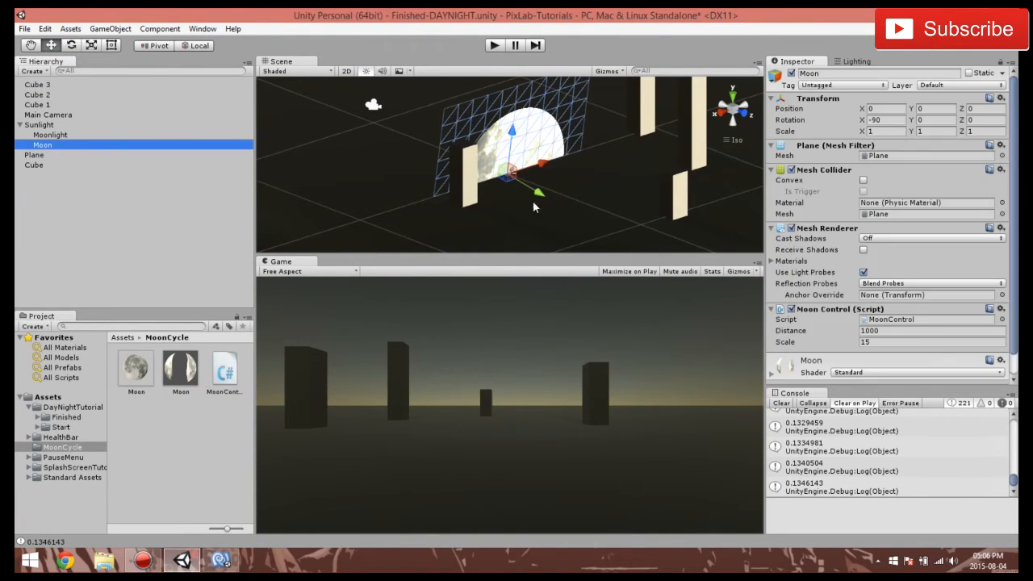
pyautogui.keyDown('alt'); pyautogui.moveTo(423, 164); pyautogui.dragTo(399, 132); pyautogui.keyUp('alt')
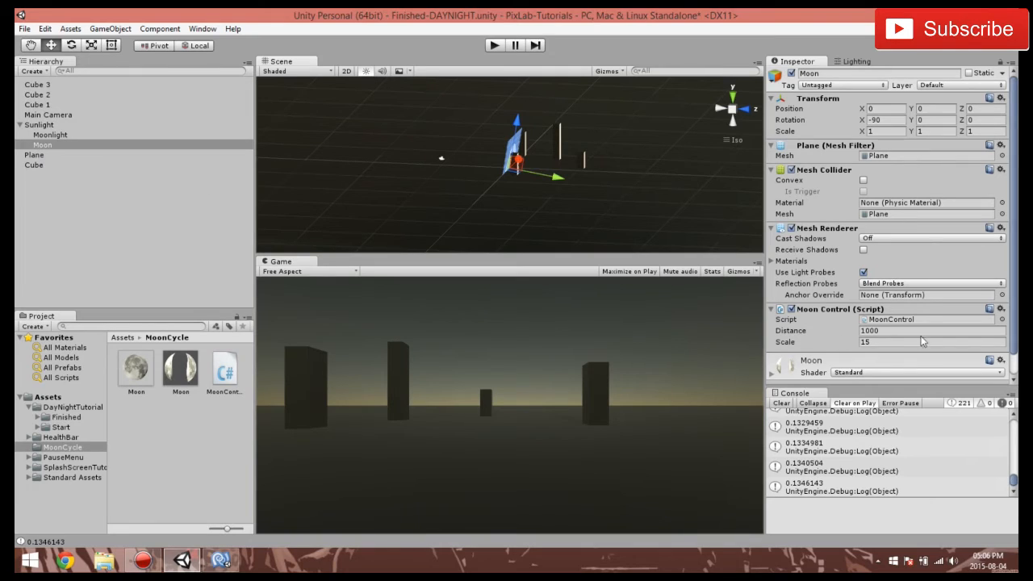
pyautogui.click(880, 331)
pyautogui.moveTo(878, 347); pyautogui.dragTo(877, 336)
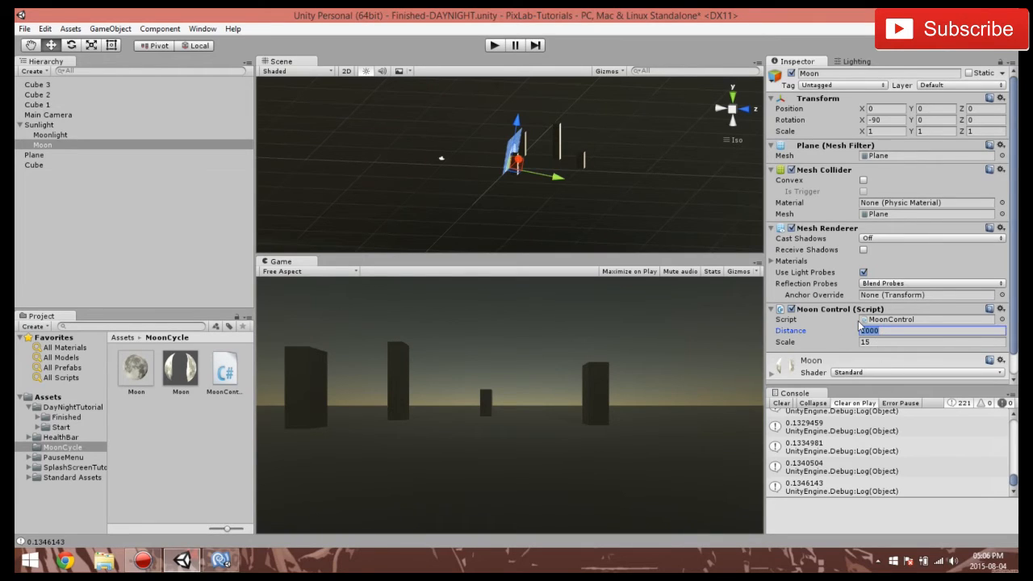
# - Set the Main Camera's far clipping plane to 1000 and back to 1100
pyautogui.click(47, 114)
pyautogui.moveTo(517, 185); pyautogui.dragTo(714, 200, button='right')
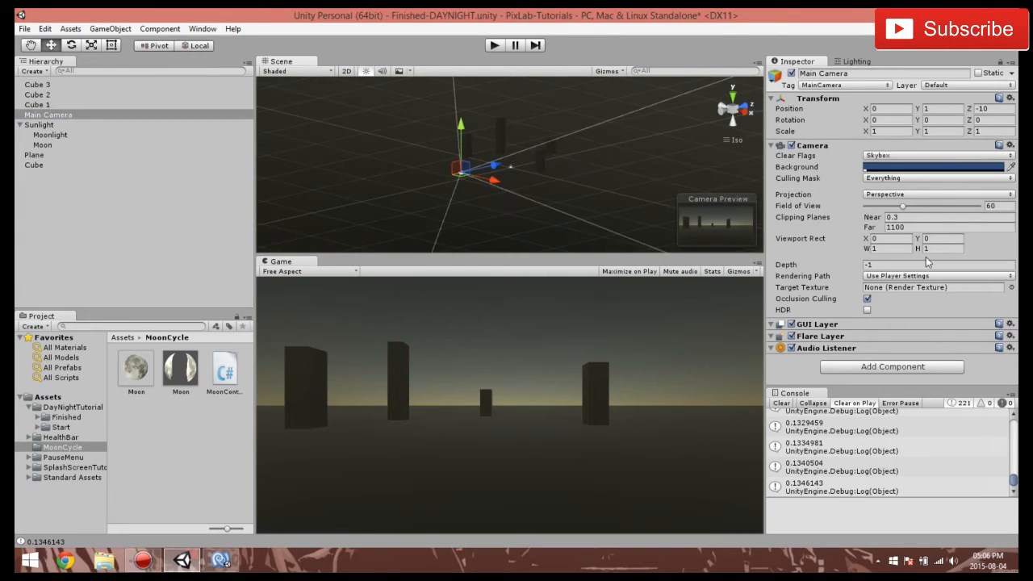
pyautogui.click(913, 227)
pyautogui.click(905, 217)
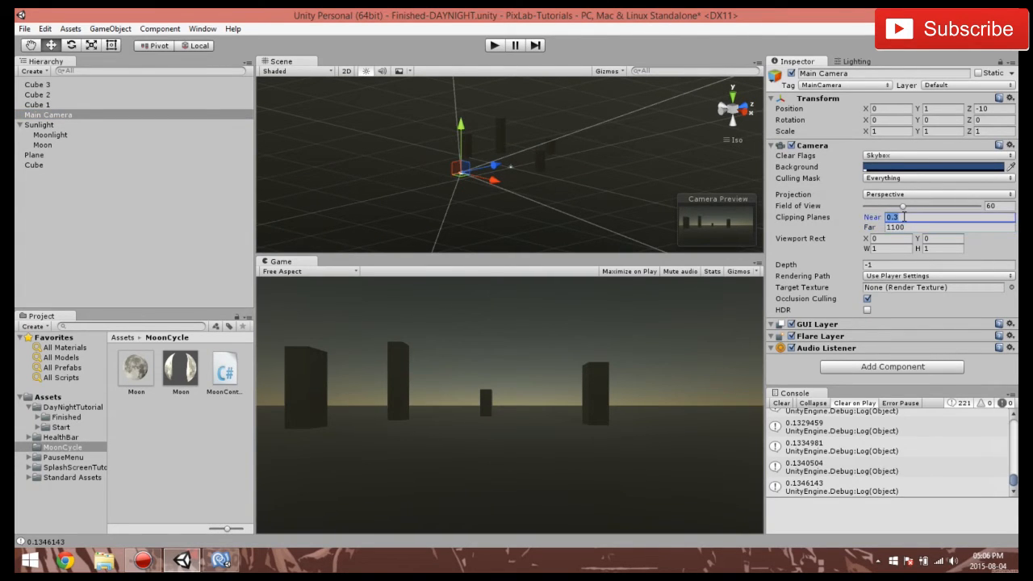
pyautogui.click(907, 227)
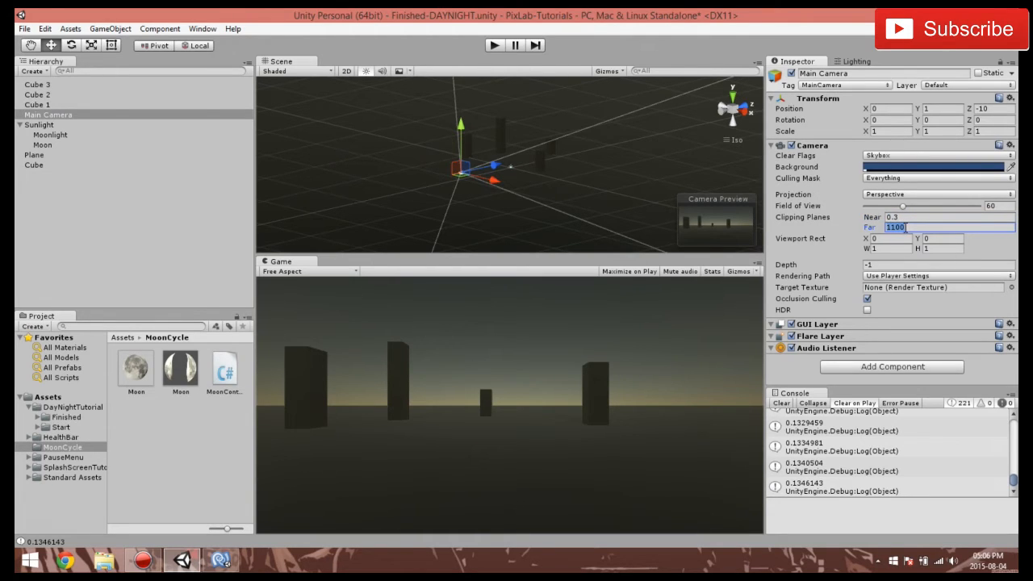
pyautogui.write('1000')
pyautogui.click(932, 226)
pyautogui.write('1100')
pyautogui.click(207, 210)
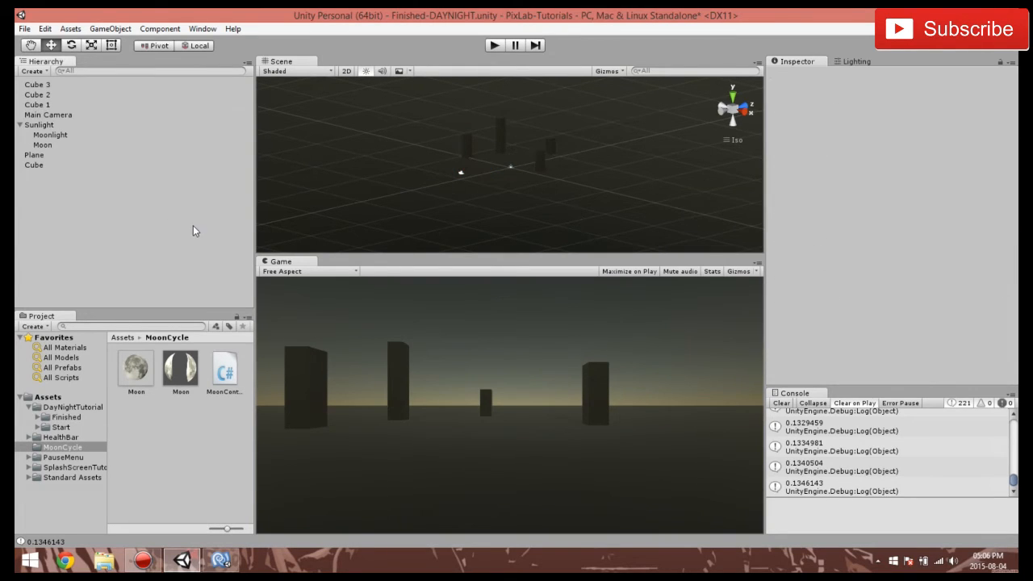
pyautogui.click(48, 147)
pyautogui.click(121, 250)
pyautogui.click(42, 127)
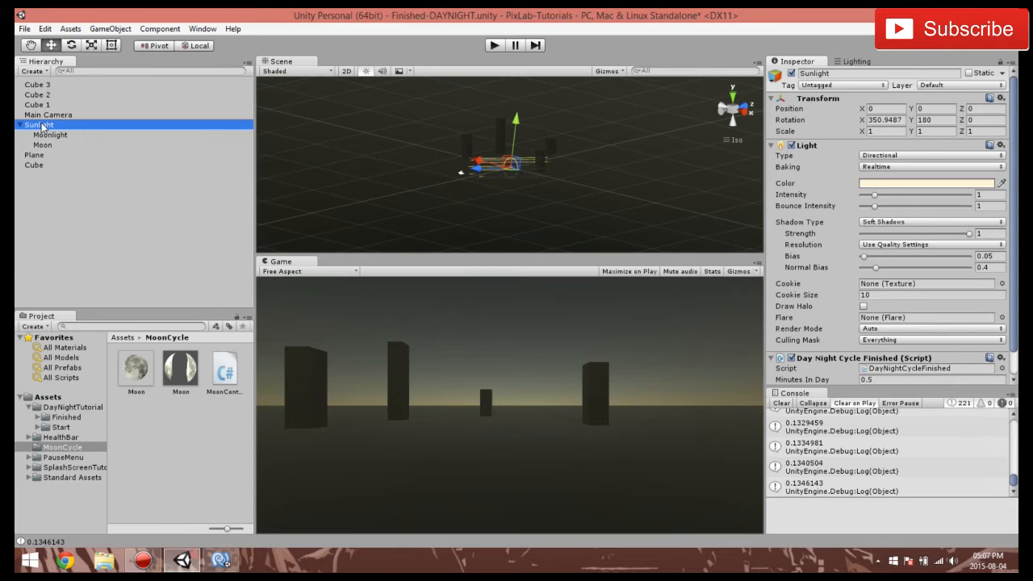
# - Group the scene's cubes as children of the Plane object in the hierarchy
pyautogui.click(43, 115)
pyautogui.click(43, 106)
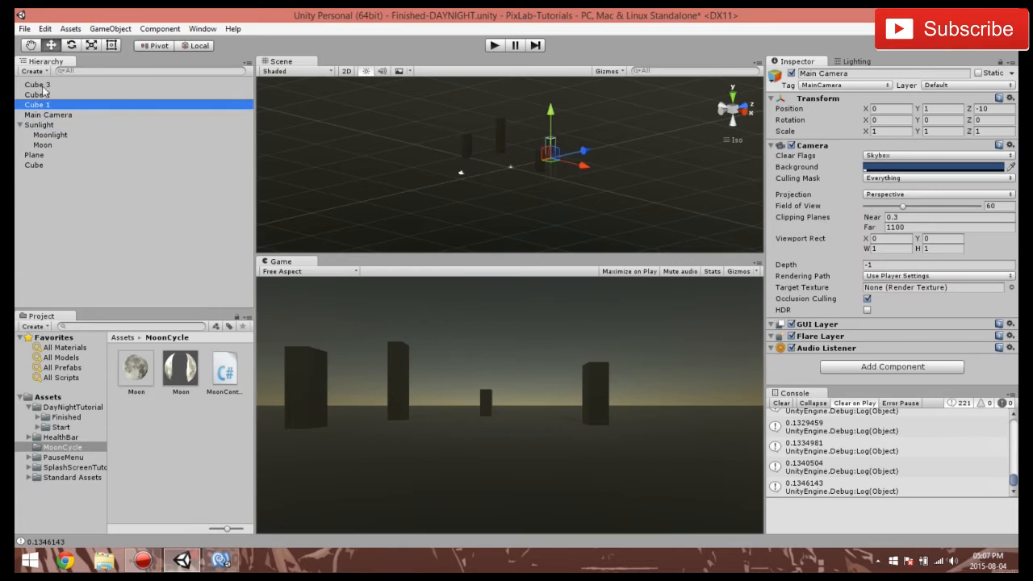
pyautogui.keyDown('shift'); pyautogui.click(42, 85); pyautogui.keyUp('shift')
pyautogui.moveTo(42, 89); pyautogui.dragTo(23, 121)
pyautogui.click(21, 125)
# - Rename the Plane object as GRAPHICS
pyautogui.rightClick(40, 124)
pyautogui.click(75, 166)
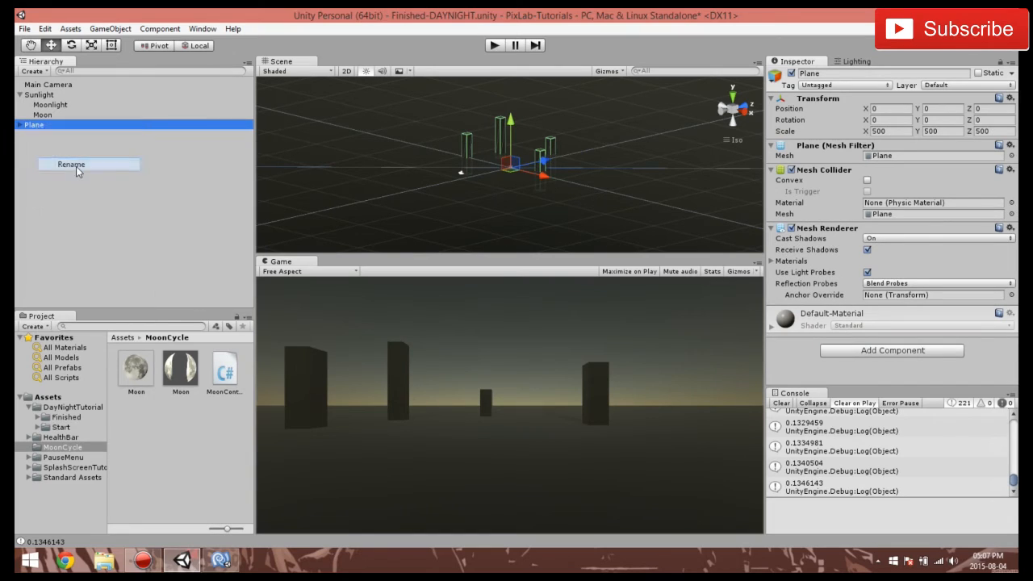
pyautogui.write('PHICS')
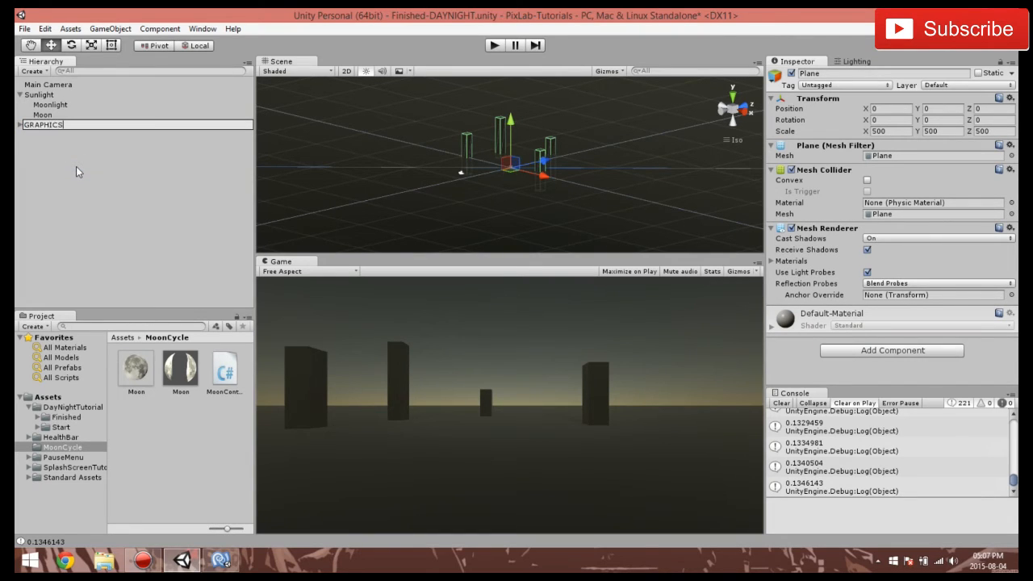
pyautogui.press('Return')
pyautogui.click(76, 167)
# - Review the Main Camera's far clipping plane and the settings of the Sunlight and Moonlight objects
pyautogui.click(121, 114)
pyautogui.press('Up')
pyautogui.press('Up')
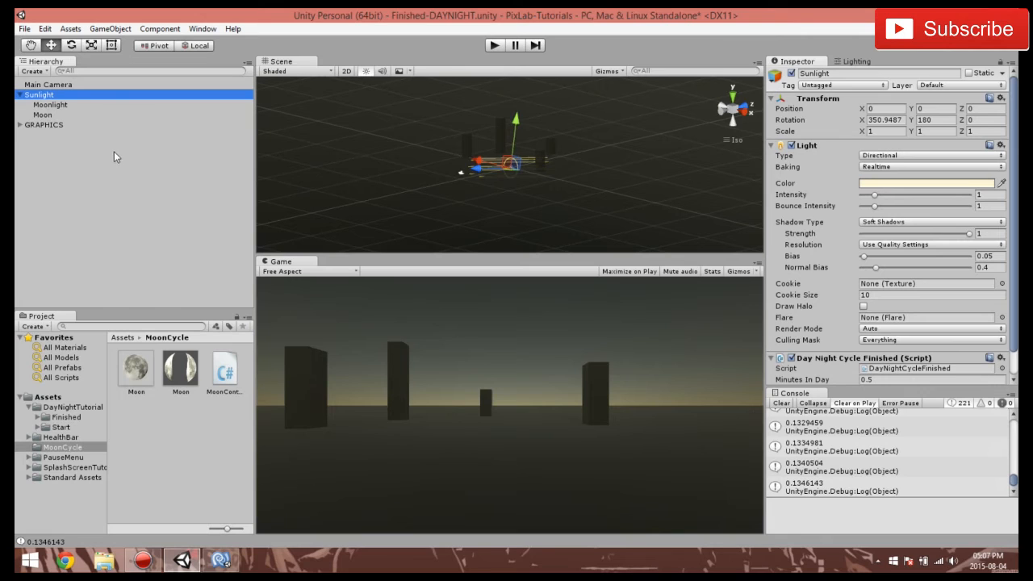
pyautogui.click(36, 84)
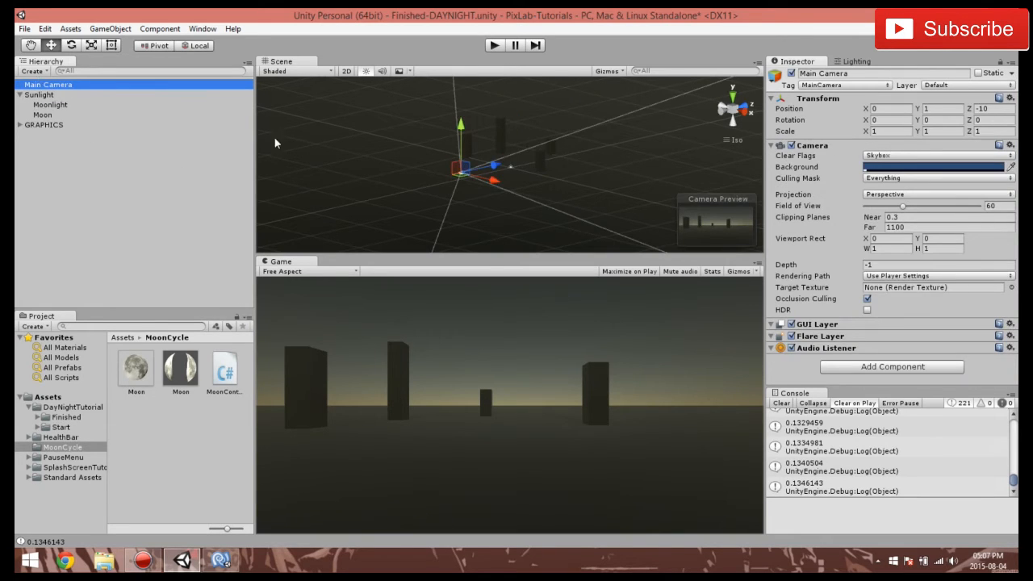
pyautogui.click(906, 228)
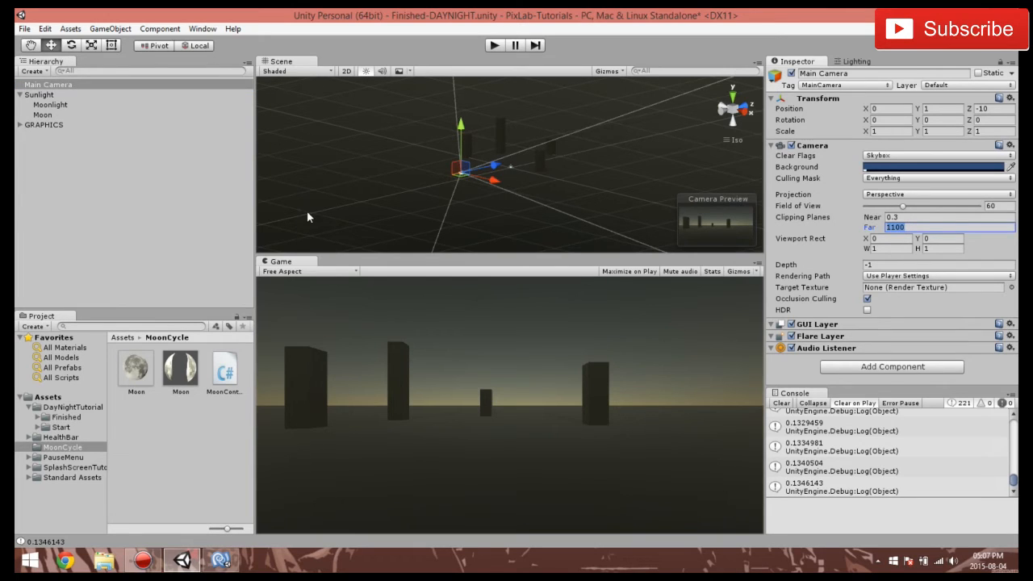
pyautogui.click(45, 98)
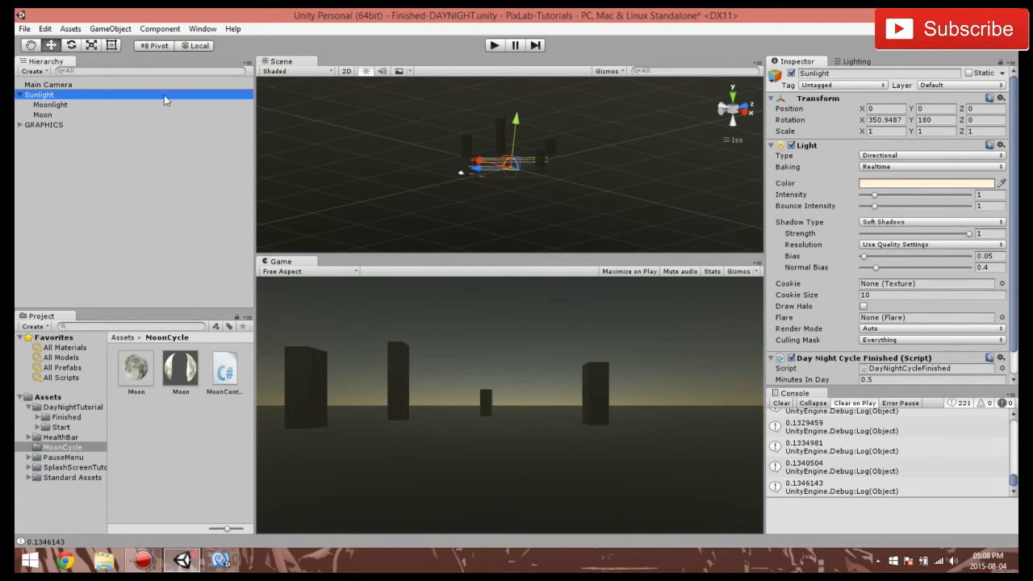
pyautogui.click(62, 105)
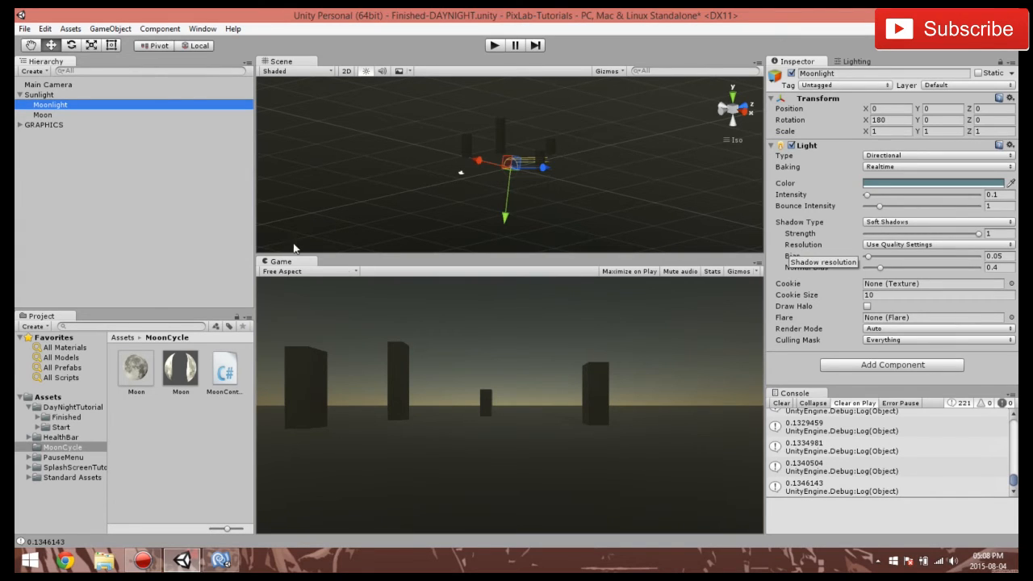
# - Examine the Moon object up close in the scene together with the settings of its Moon material
pyautogui.click(42, 115)
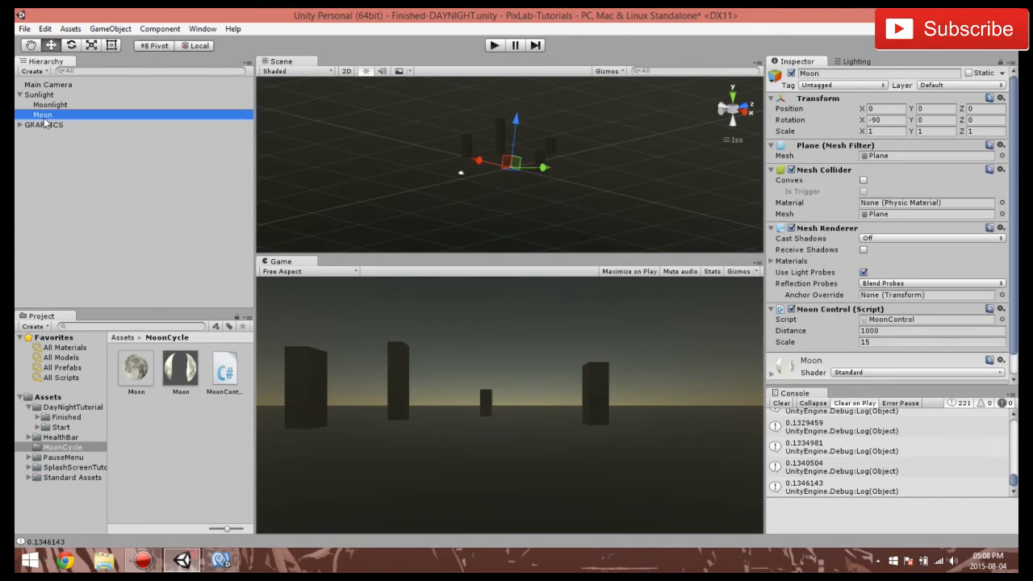
pyautogui.keyDown('alt'); pyautogui.moveTo(509, 165); pyautogui.dragTo(457, 196); pyautogui.keyUp('alt')
pyautogui.scroll(8, 323, 160)
pyautogui.click(176, 373)
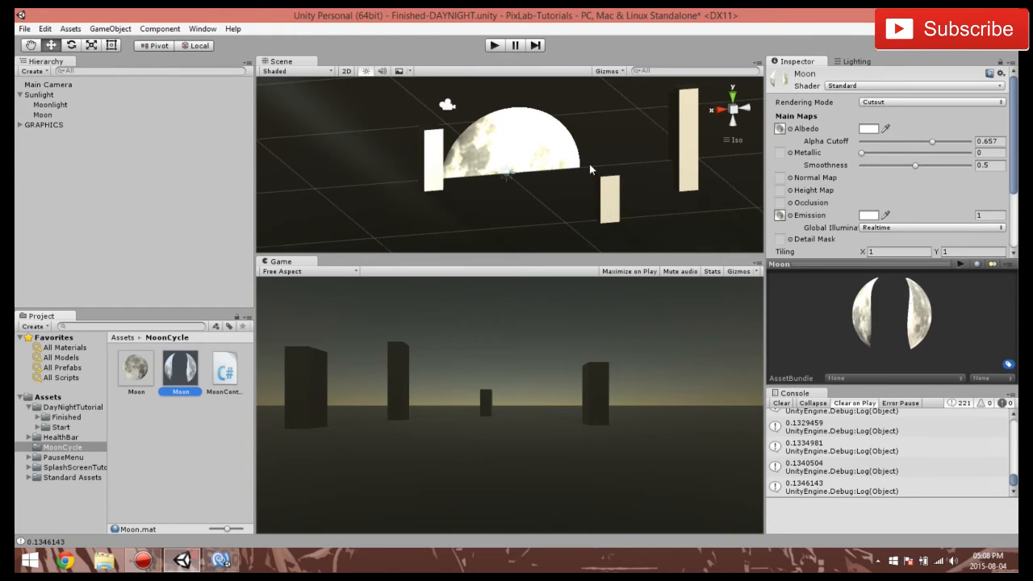
pyautogui.scroll(-5, 590, 166)
pyautogui.moveTo(519, 175); pyautogui.dragTo(564, 183, button='right')
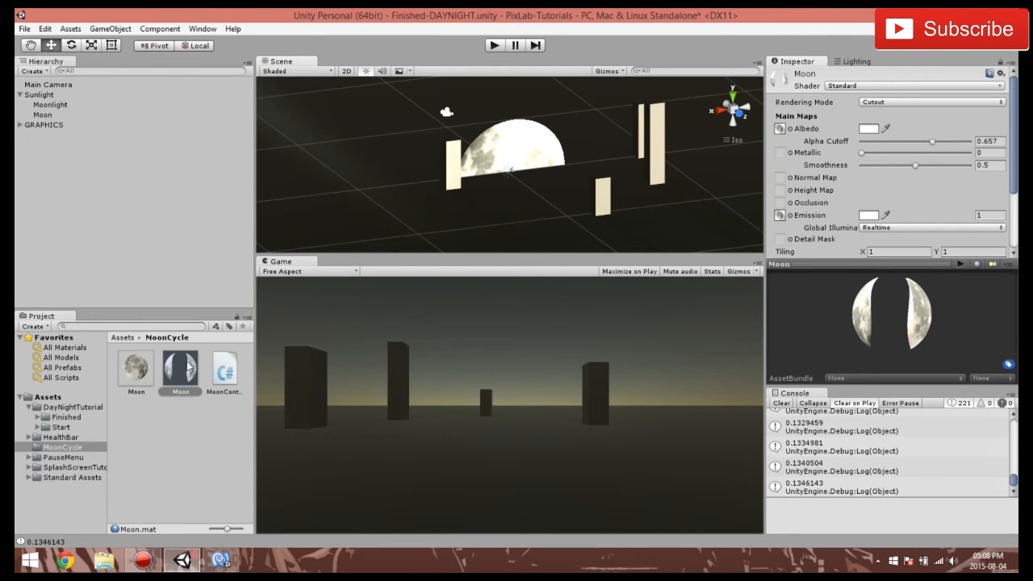
# - Switch to MonoDevelop and review the MoonControl script's distance and scale variables and how its Start method applies them to the transform
pyautogui.click(221, 560)
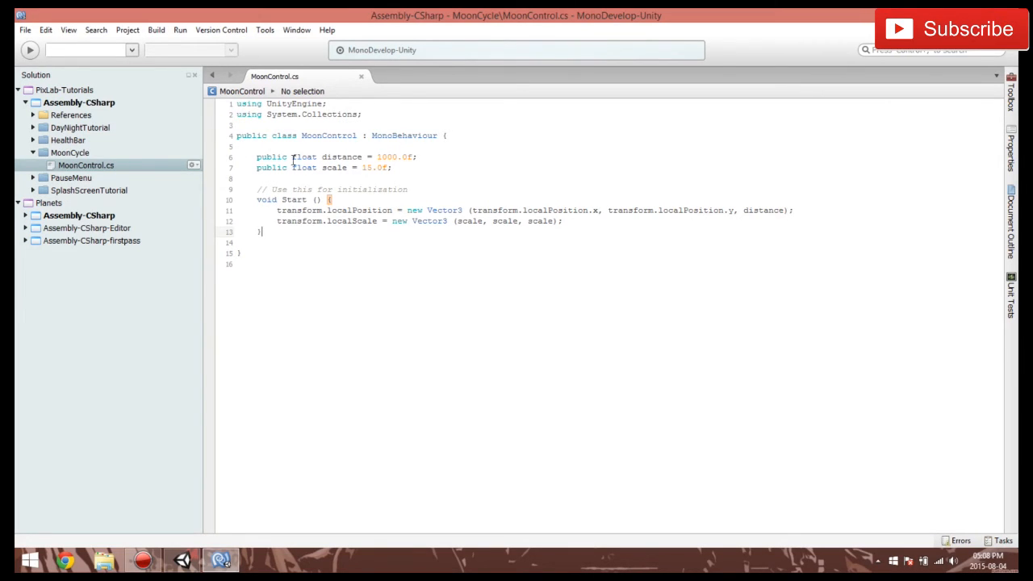
pyautogui.moveTo(257, 157); pyautogui.dragTo(375, 157)
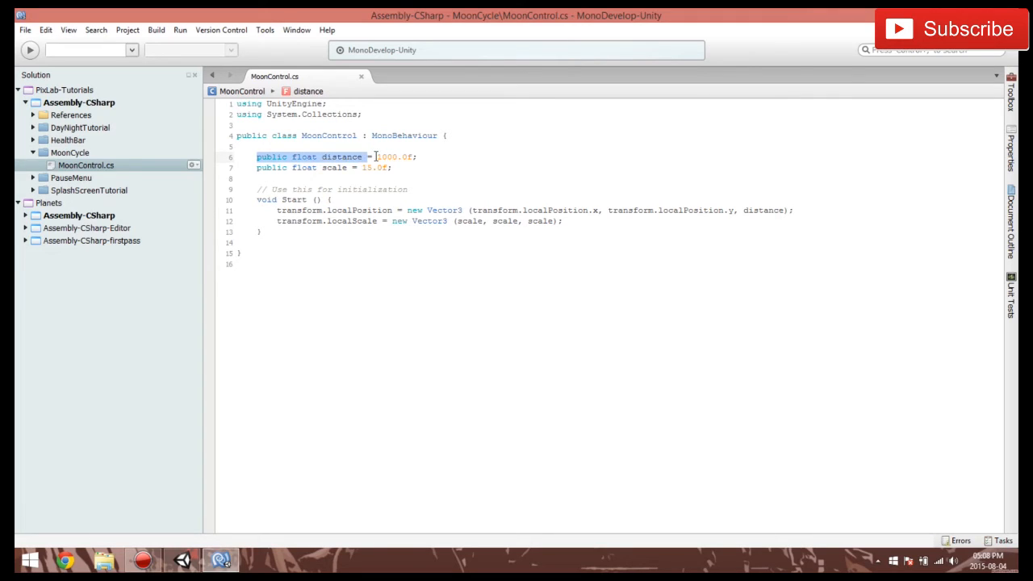
pyautogui.doubleClick(396, 156)
pyautogui.moveTo(257, 168); pyautogui.dragTo(386, 171)
pyautogui.click(396, 169)
pyautogui.moveTo(256, 200); pyautogui.dragTo(353, 197)
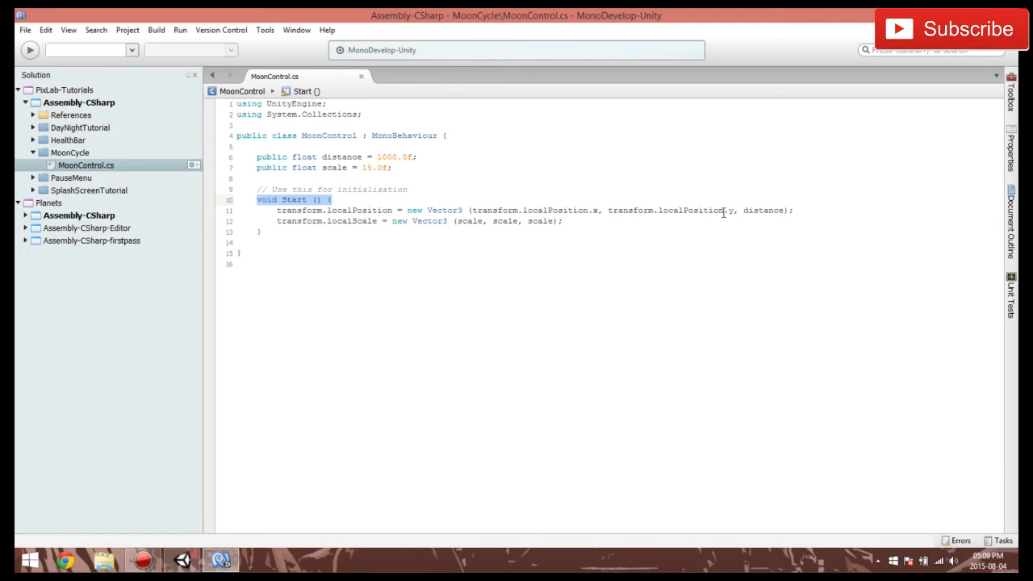
pyautogui.moveTo(743, 211); pyautogui.dragTo(782, 211)
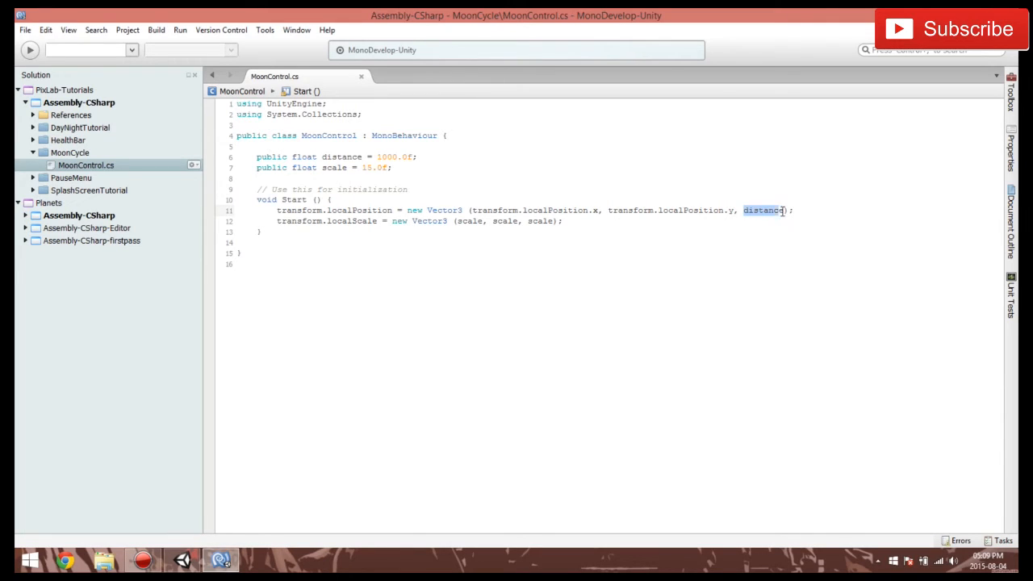
pyautogui.moveTo(282, 224); pyautogui.dragTo(598, 211)
pyautogui.click(425, 233)
pyautogui.click(670, 116)
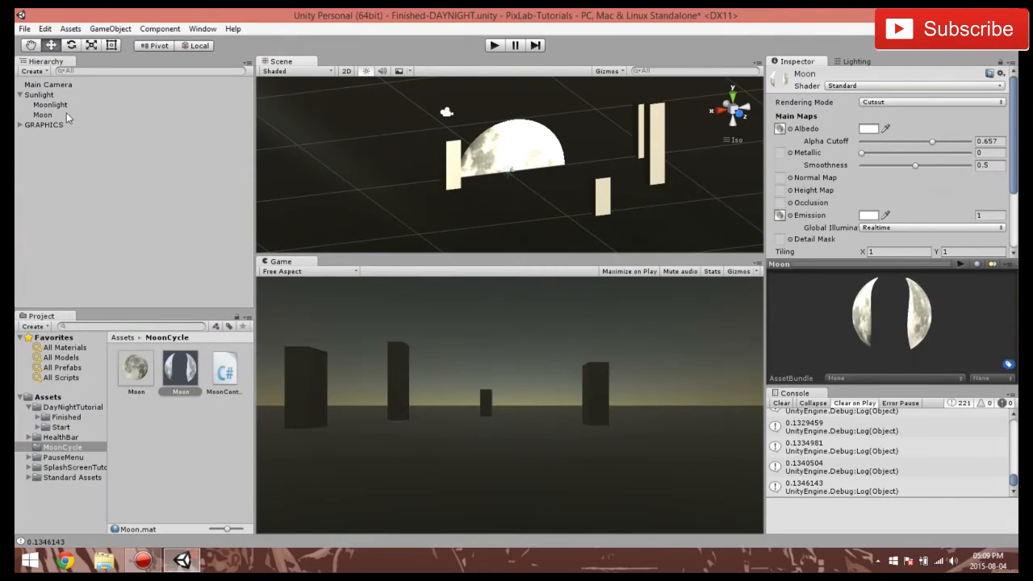
# - Check the Moon object's Moon Control component and play-test the day-night cycle, including a run with the Game view maximized
pyautogui.click(66, 113)
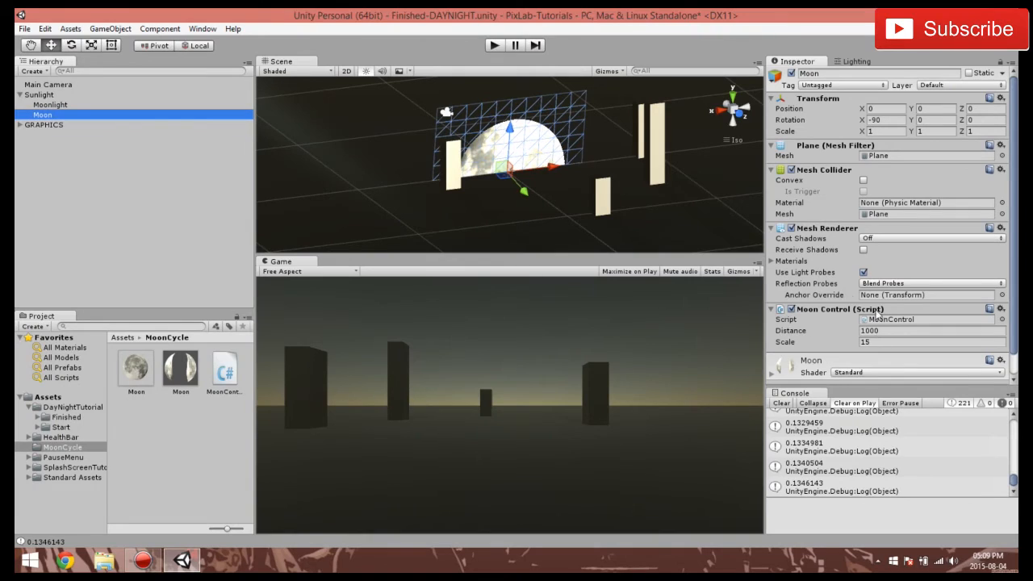
pyautogui.click(771, 229)
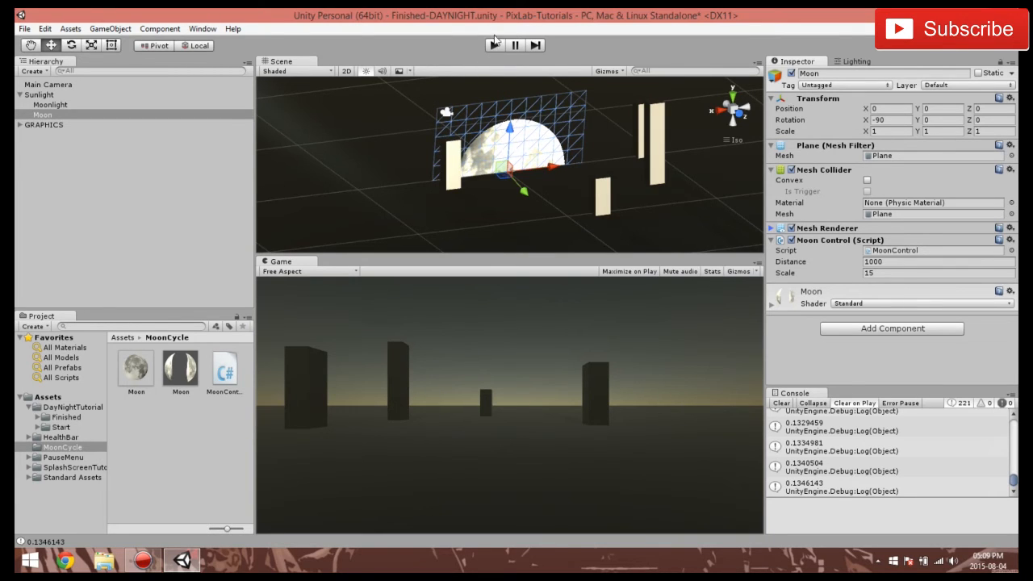
pyautogui.click(495, 45)
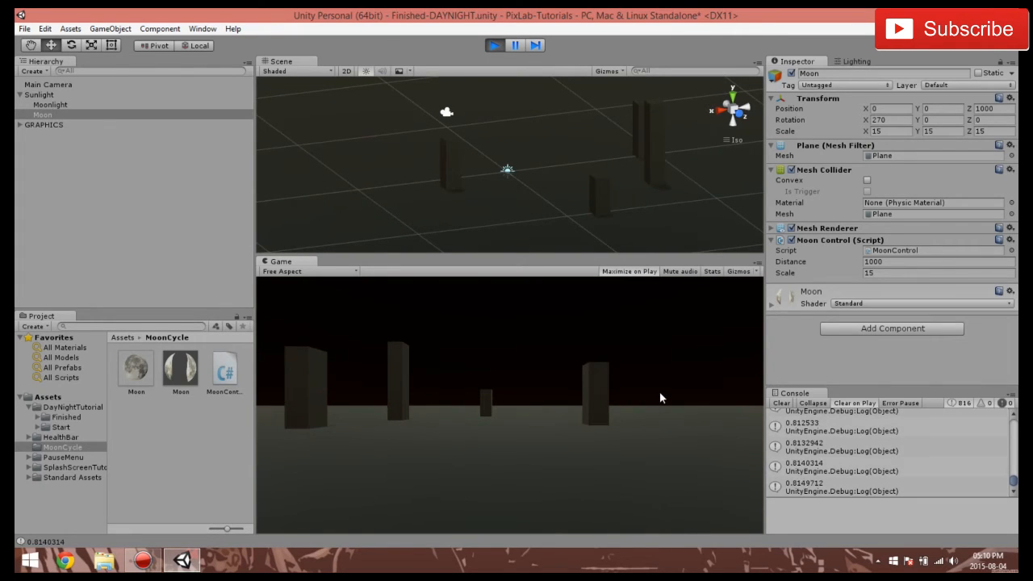
pyautogui.click(491, 45)
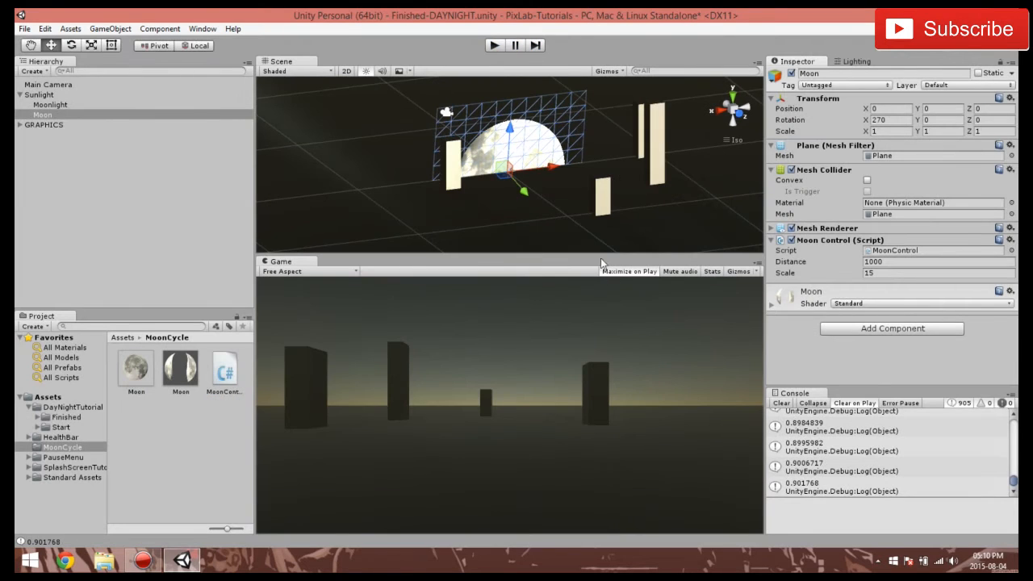
pyautogui.click(493, 45)
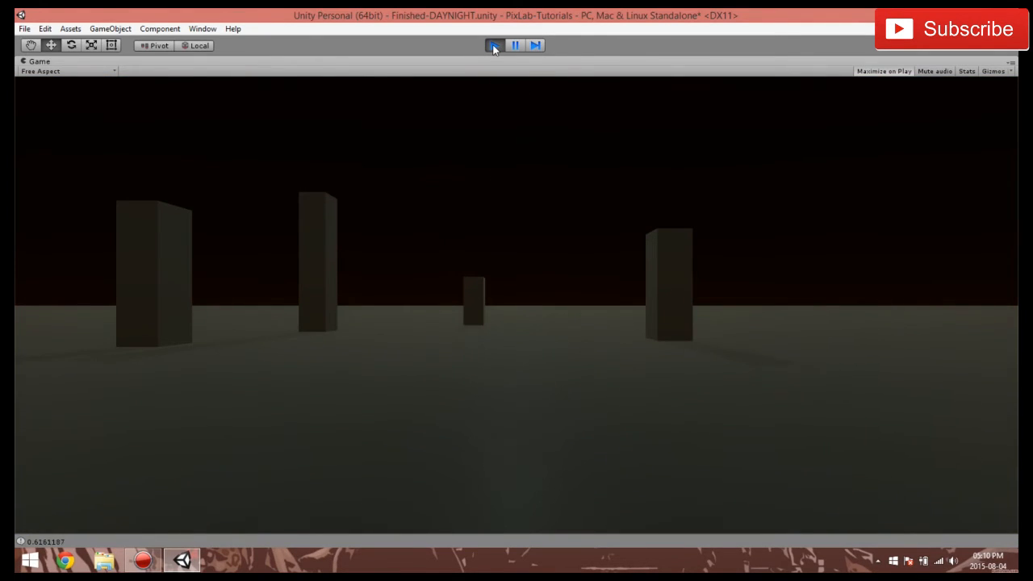
pyautogui.click(494, 46)
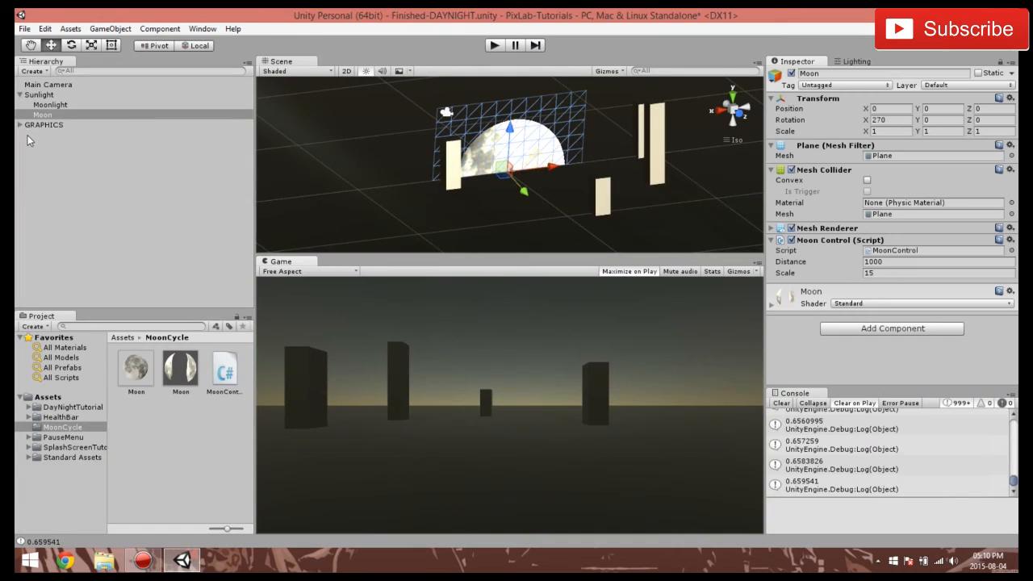
# - Set the Sunlight's Minutes In Day to 2 in its Day Night Cycle Finished script and play-test the scene
pyautogui.click(40, 95)
pyautogui.scroll(-2, 815, 318)
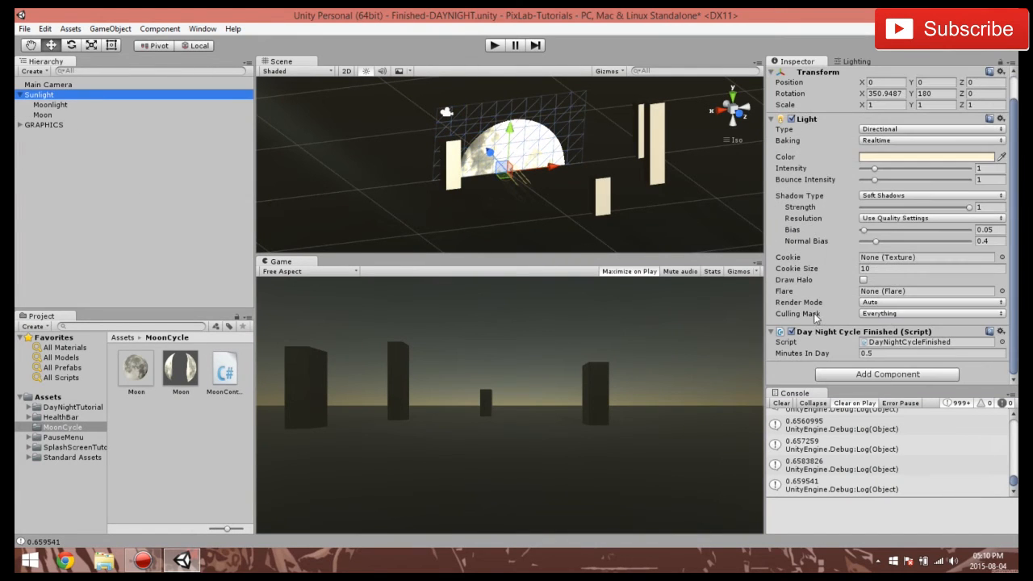
pyautogui.click(878, 353)
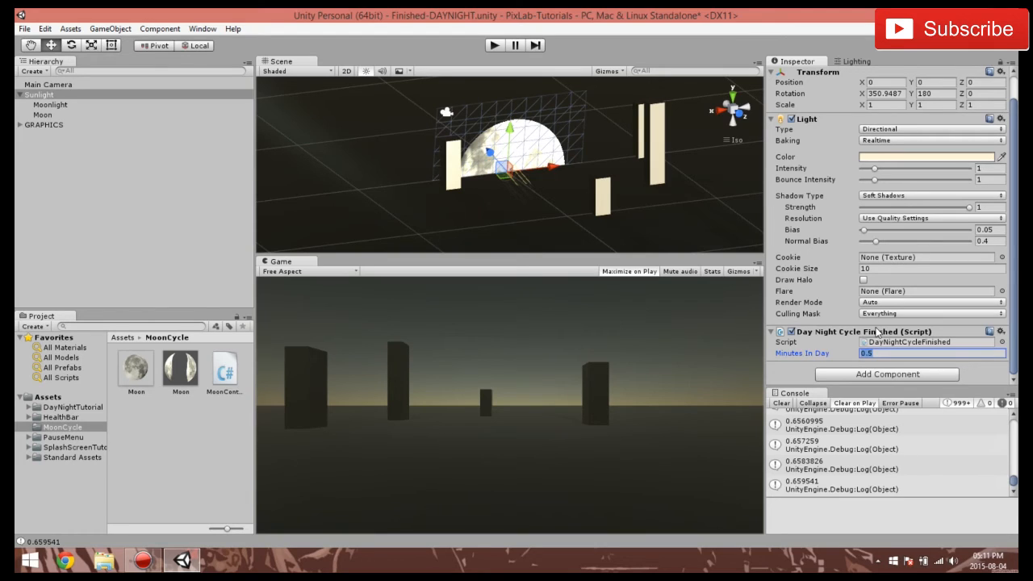
pyautogui.write('2')
pyautogui.click(495, 45)
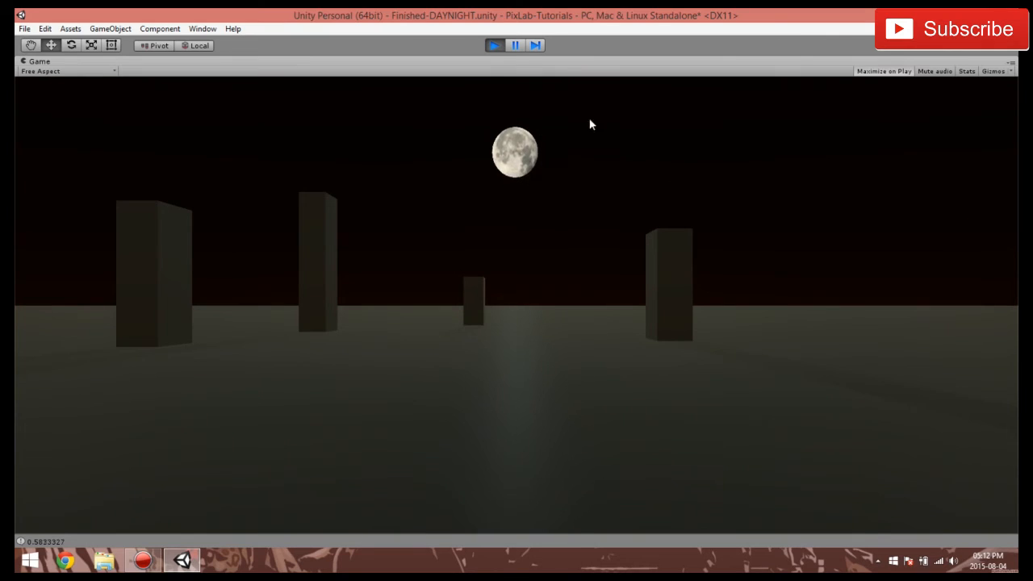
pyautogui.click(495, 45)
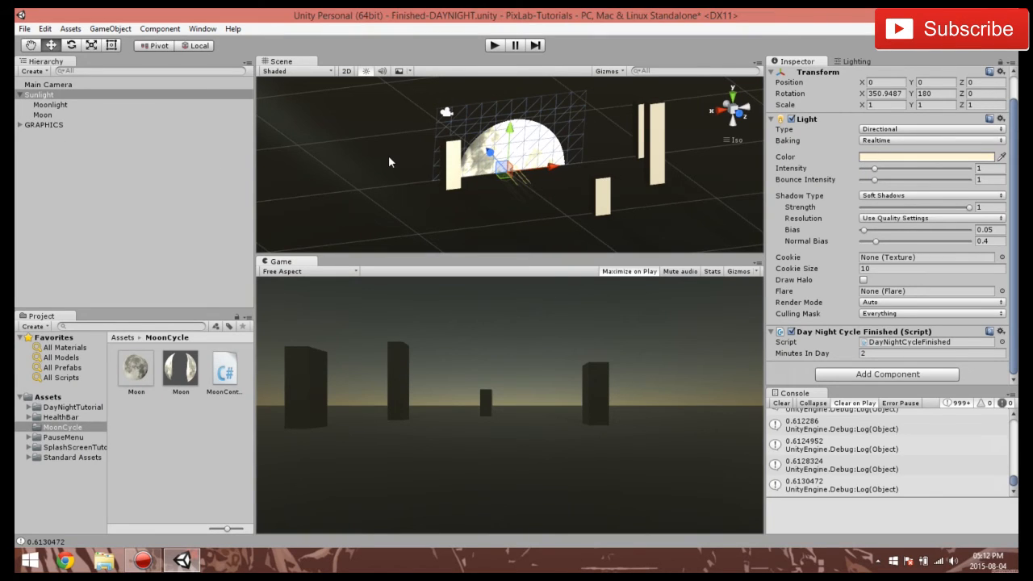
pyautogui.click(37, 126)
pyautogui.click(19, 125)
pyautogui.click(19, 125)
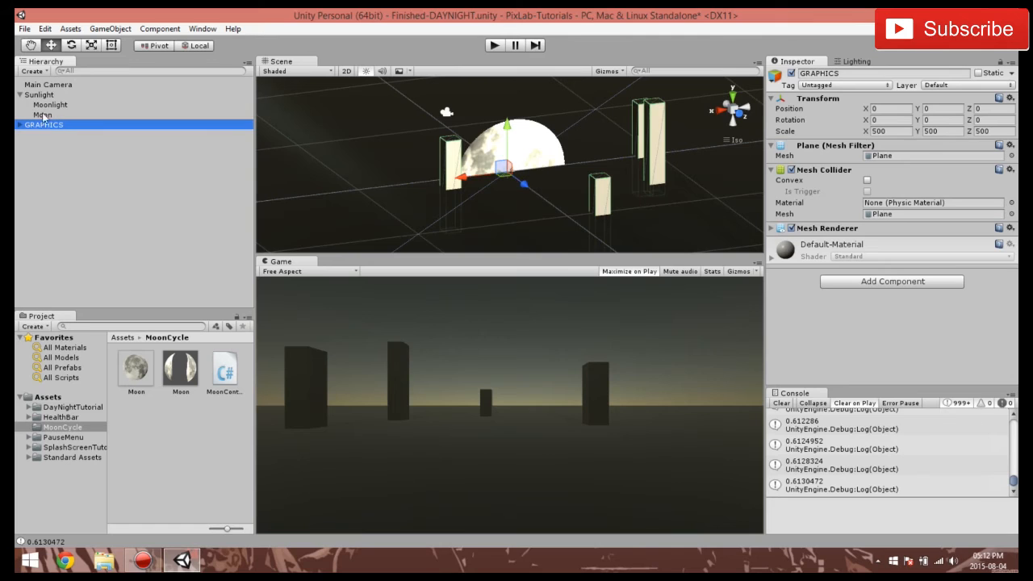
pyautogui.click(36, 95)
# - Look through the component categories available for the Main Camera, including Rendering, Scripts, UI, Physics and Mesh
pyautogui.click(72, 87)
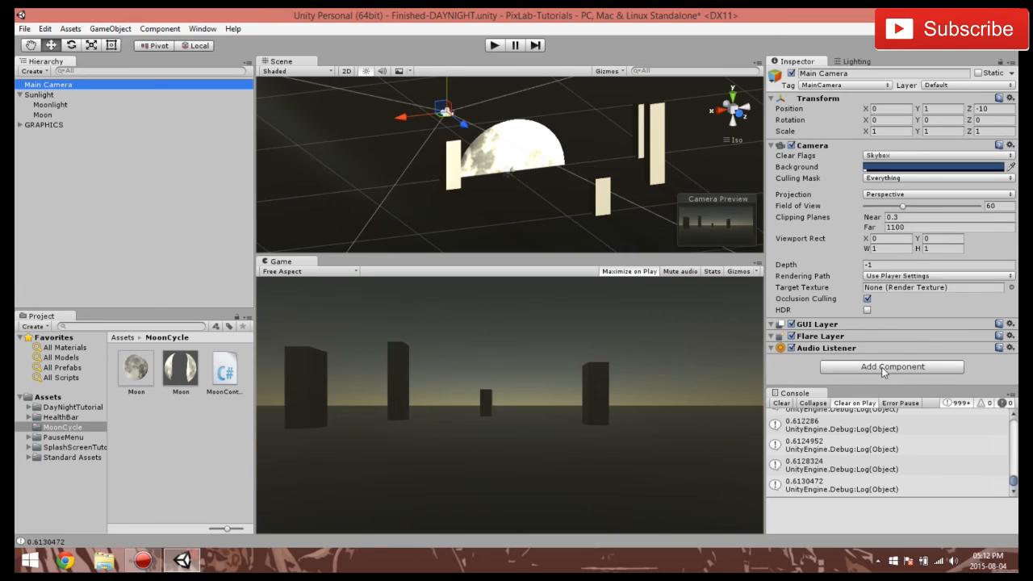
pyautogui.click(74, 47)
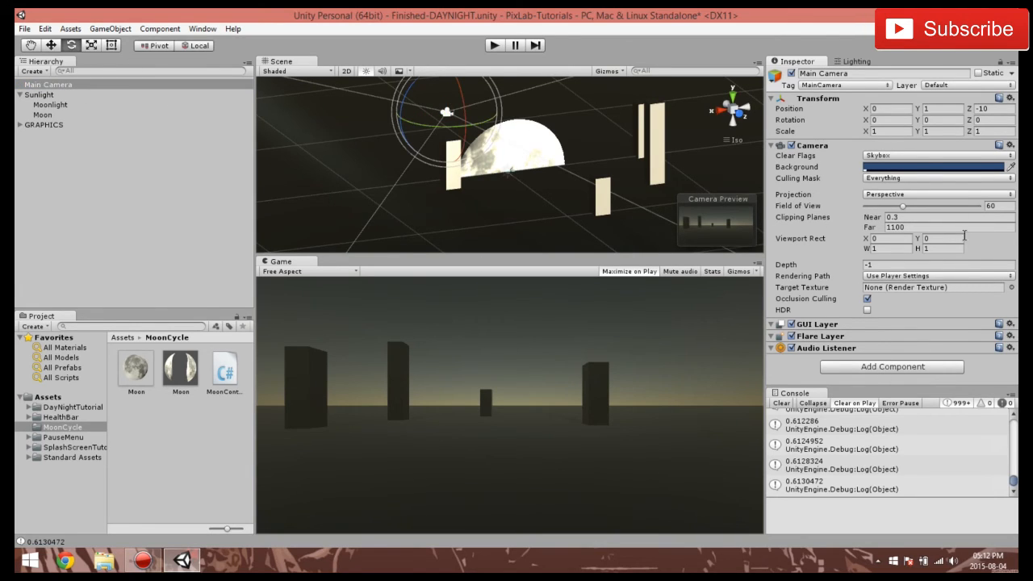
pyautogui.click(866, 365)
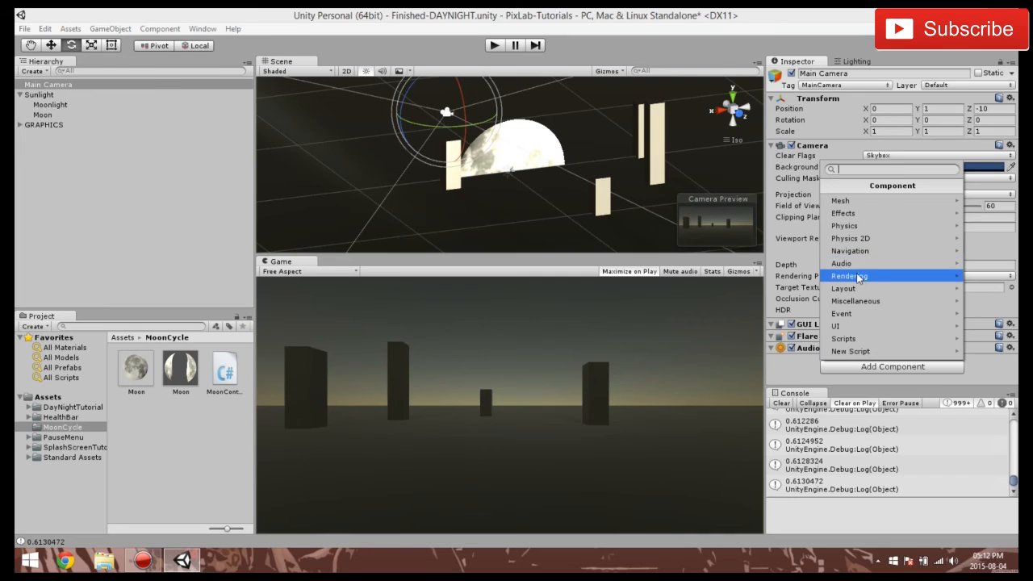
pyautogui.click(851, 340)
pyautogui.click(829, 185)
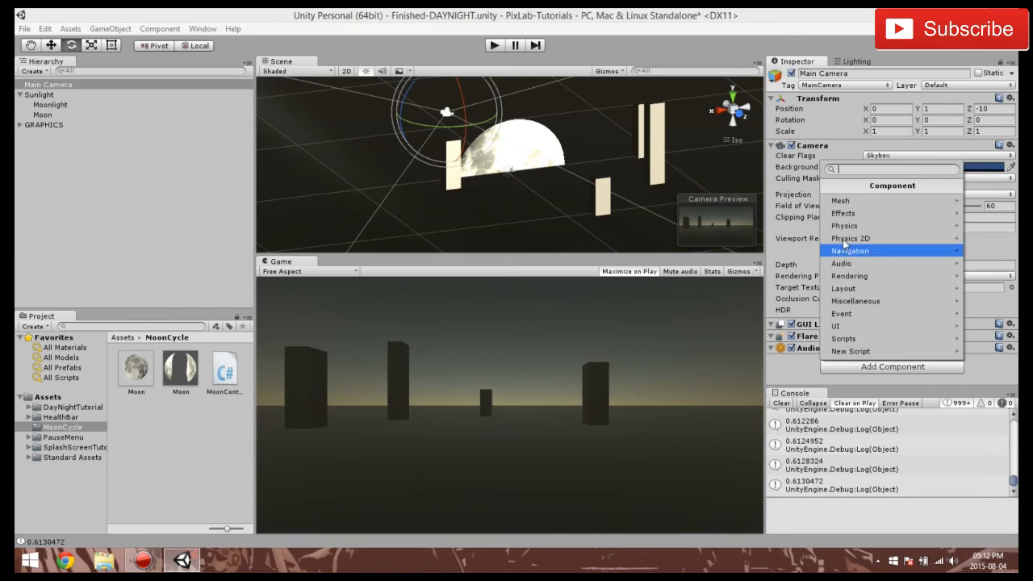
pyautogui.click(857, 277)
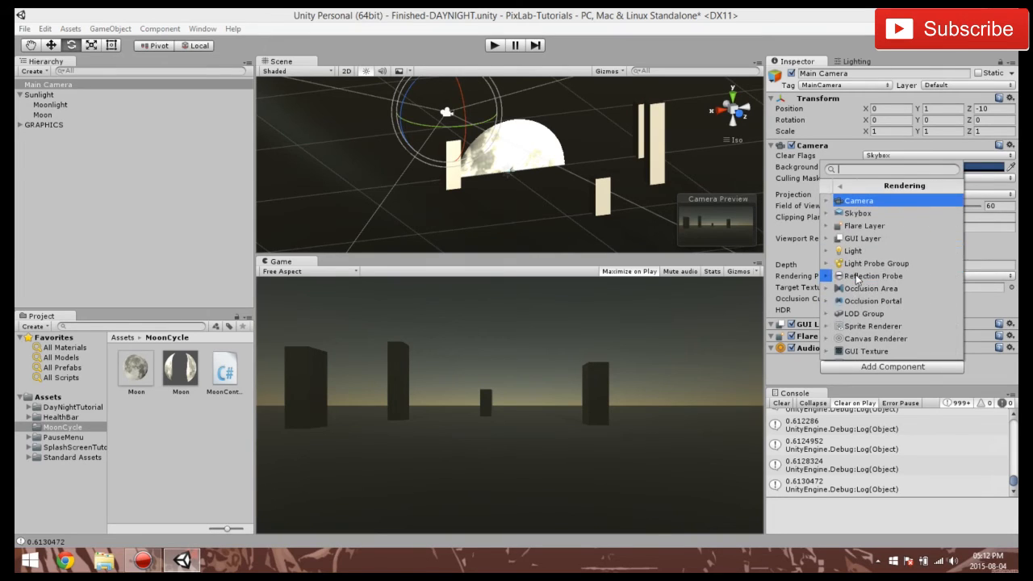
pyautogui.click(826, 190)
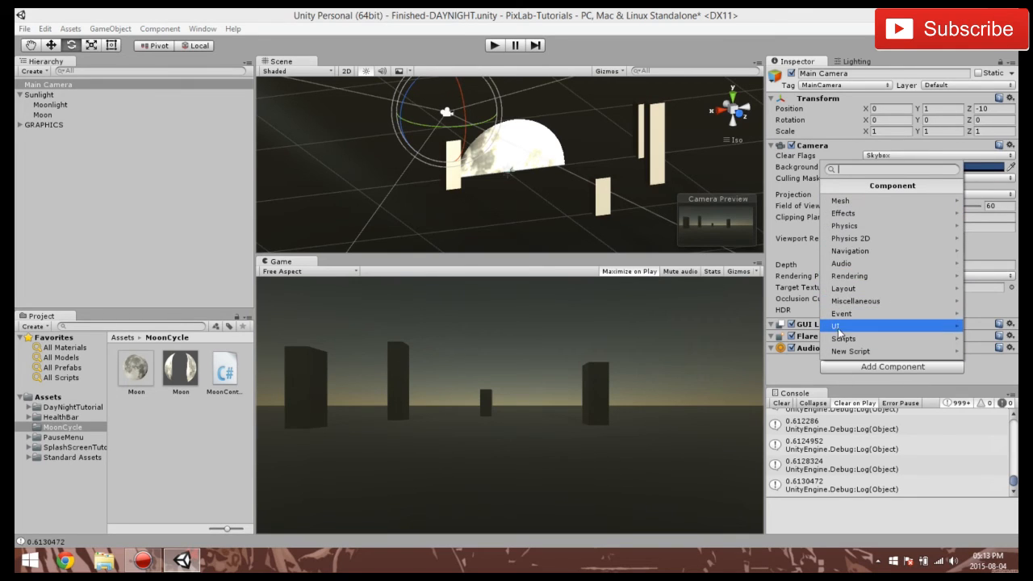
pyautogui.click(110, 29)
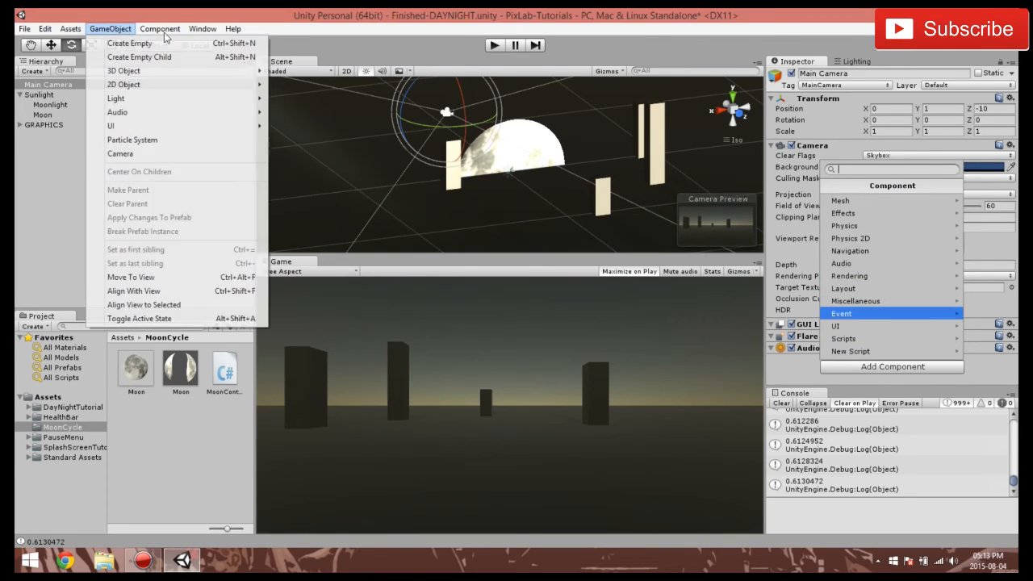
pyautogui.moveTo(159, 29)
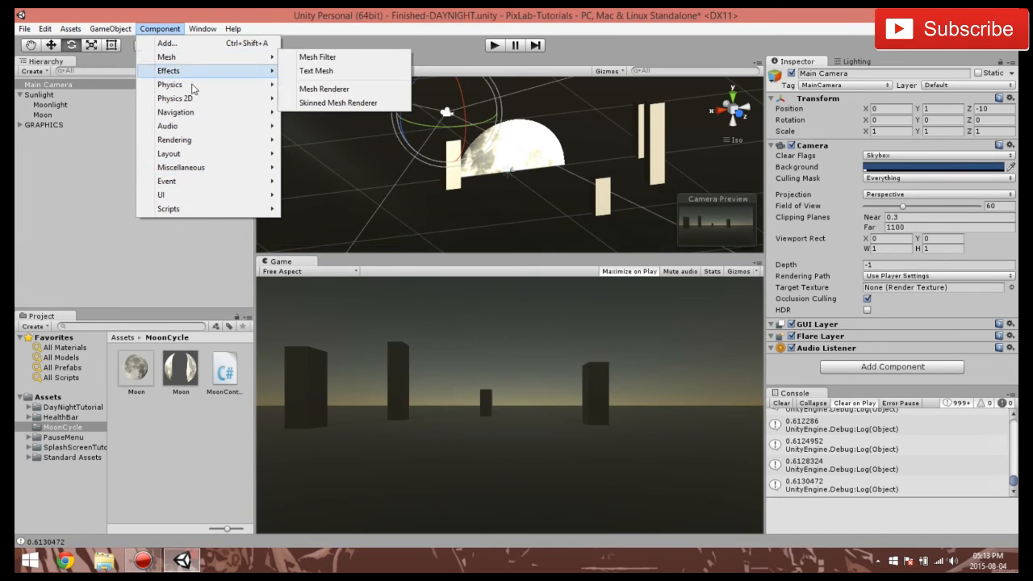
pyautogui.moveTo(181, 210)
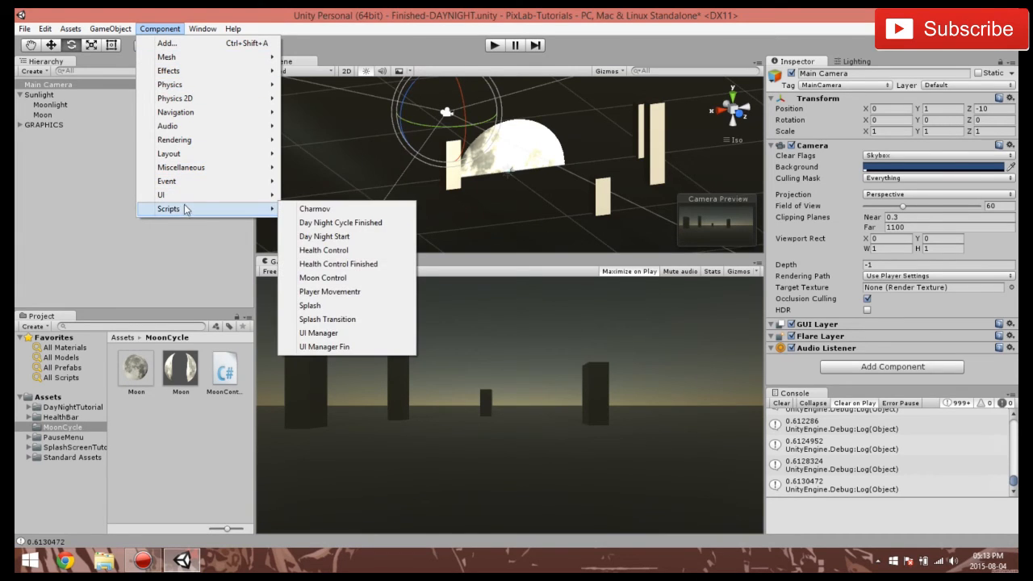
pyautogui.moveTo(295, 197)
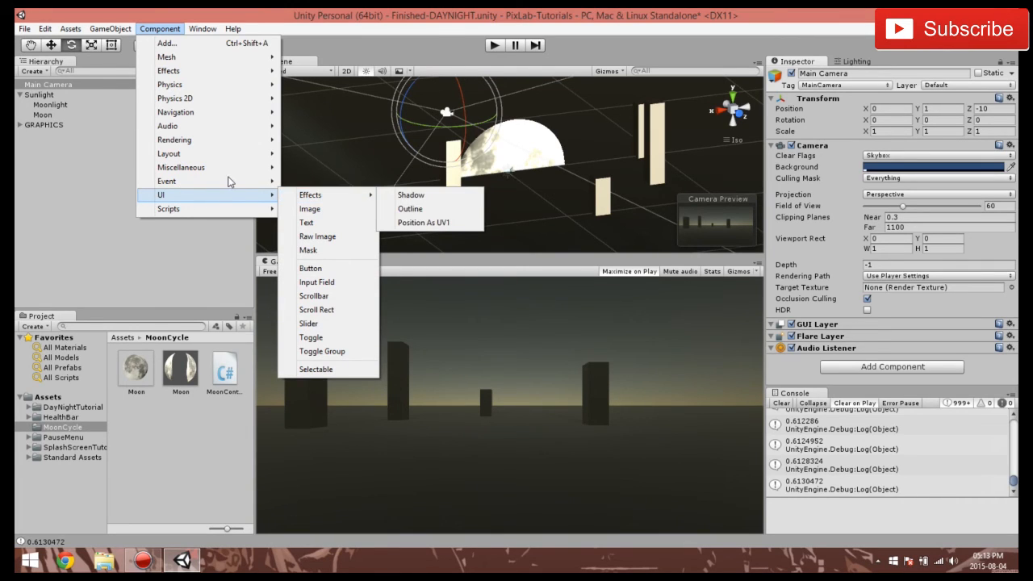
pyautogui.moveTo(229, 169)
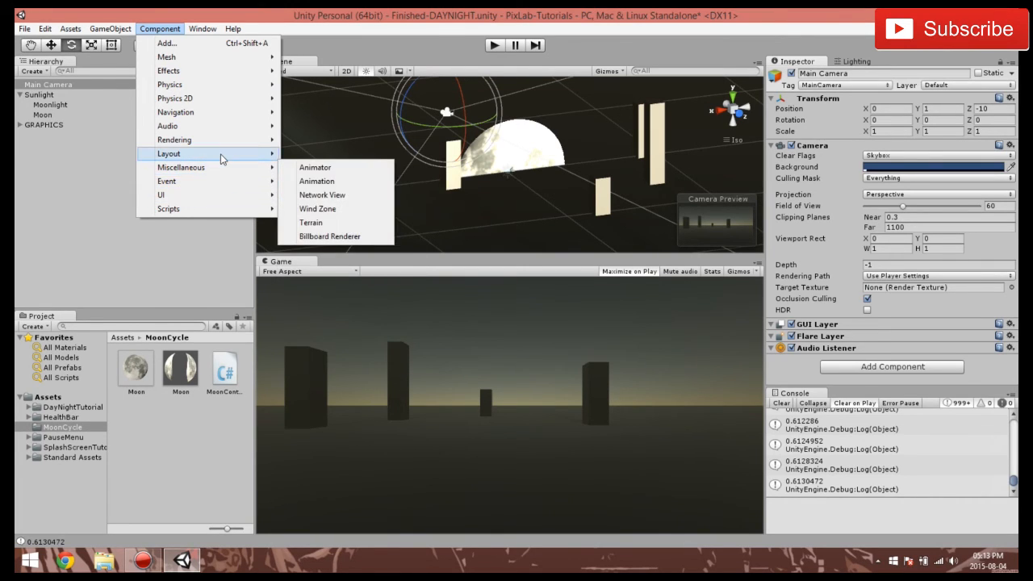
pyautogui.moveTo(220, 145)
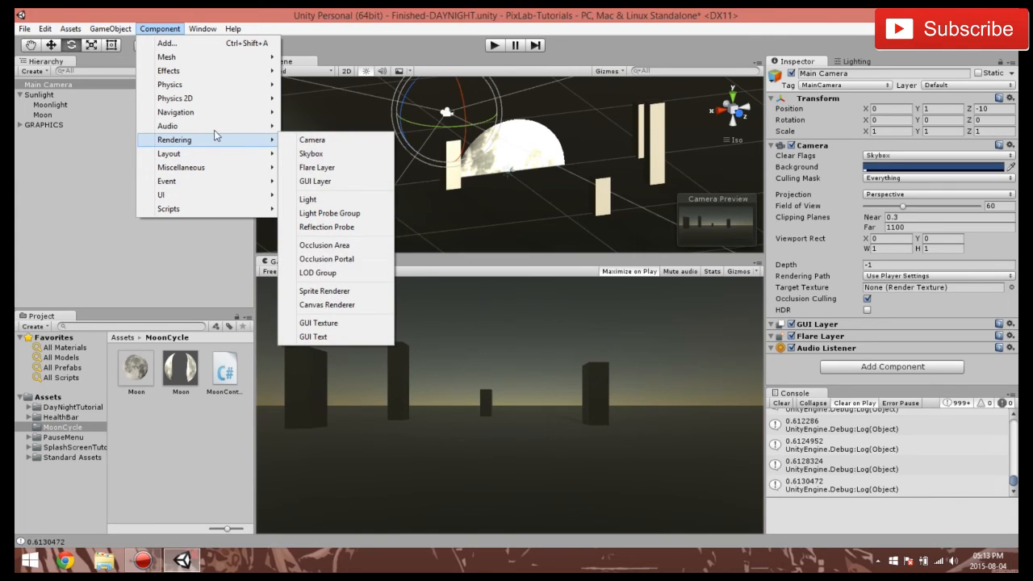
pyautogui.moveTo(210, 112)
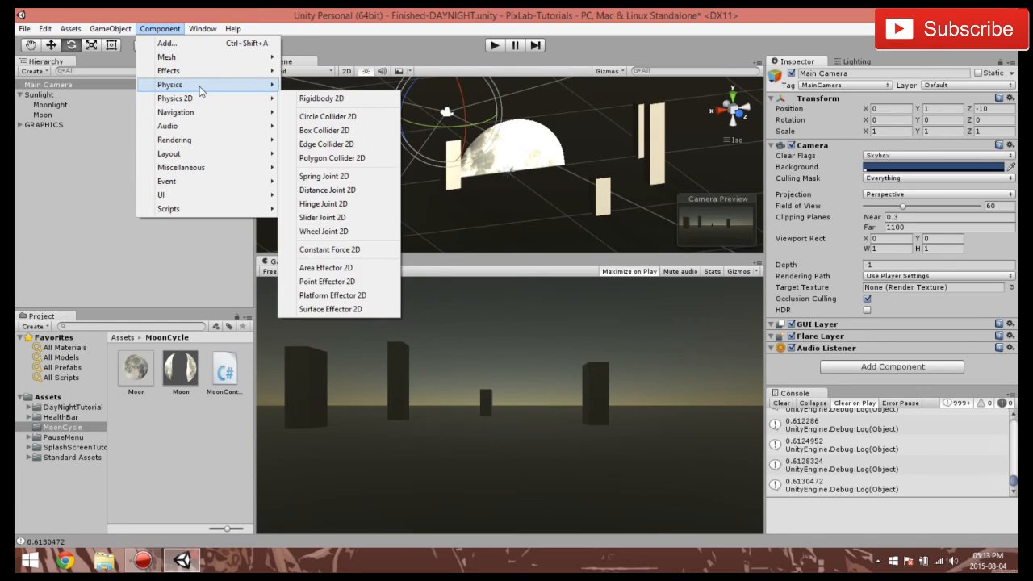
pyautogui.moveTo(198, 77)
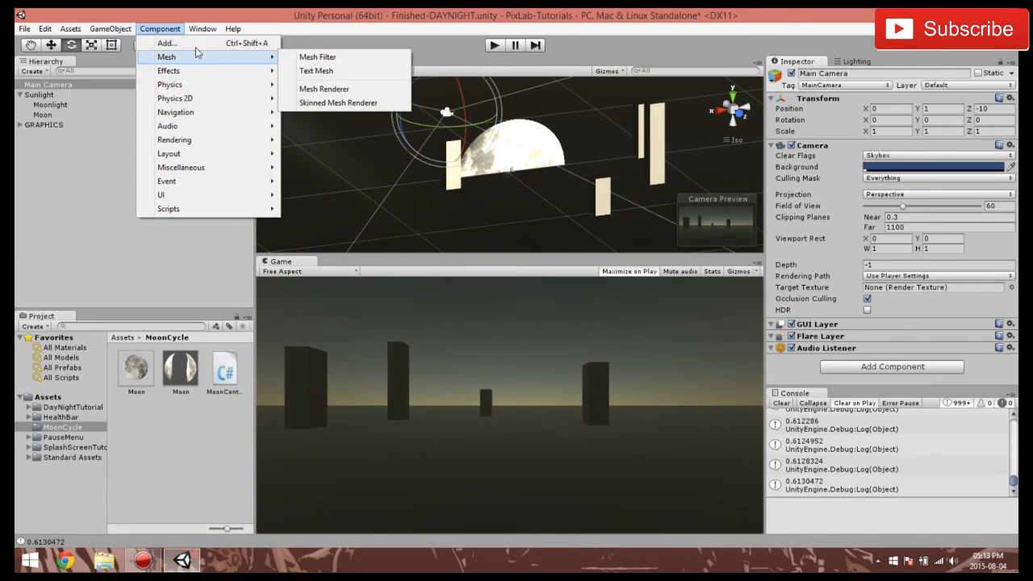
pyautogui.rightClick(148, 459)
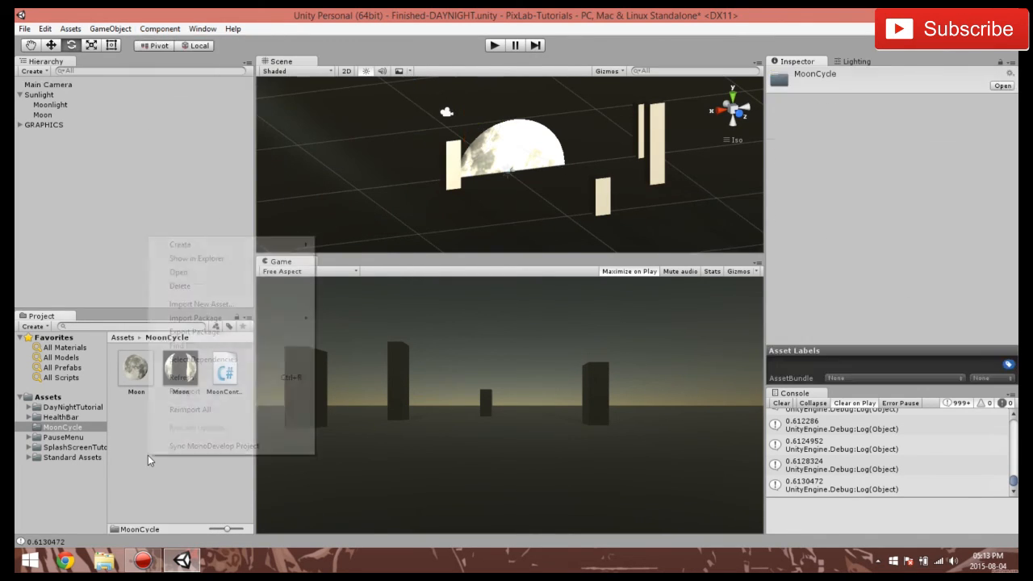
pyautogui.click(209, 305)
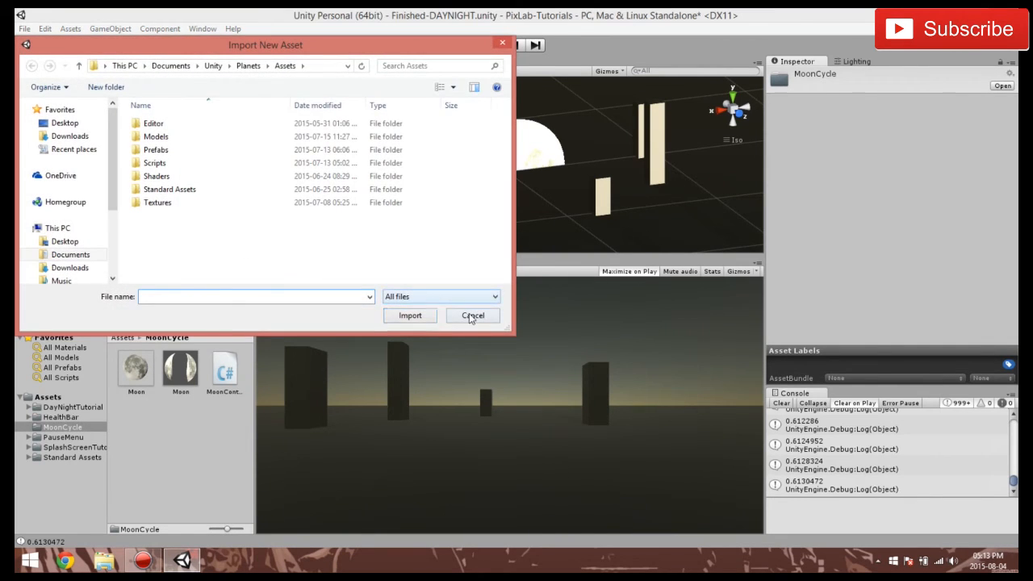
pyautogui.click(472, 315)
# - Import the Effects standard asset package into the project with all of its items included
pyautogui.rightClick(112, 451)
pyautogui.moveTo(158, 315)
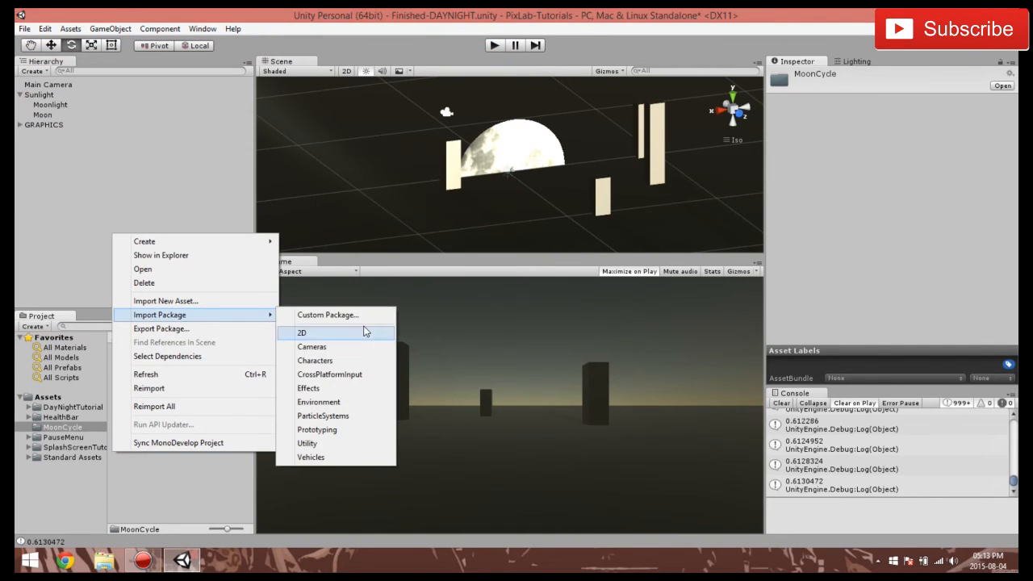
pyautogui.click(336, 388)
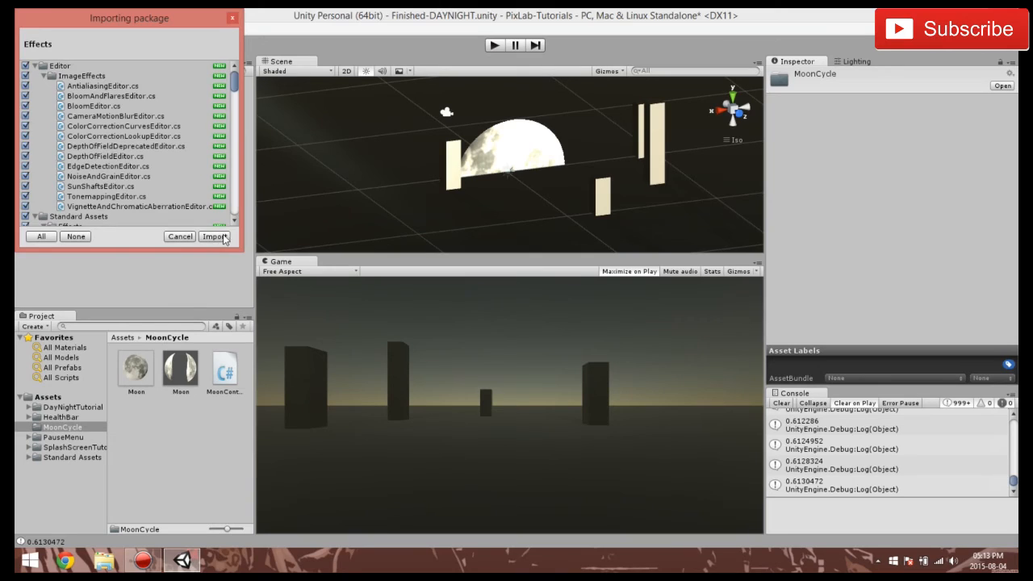
pyautogui.click(215, 237)
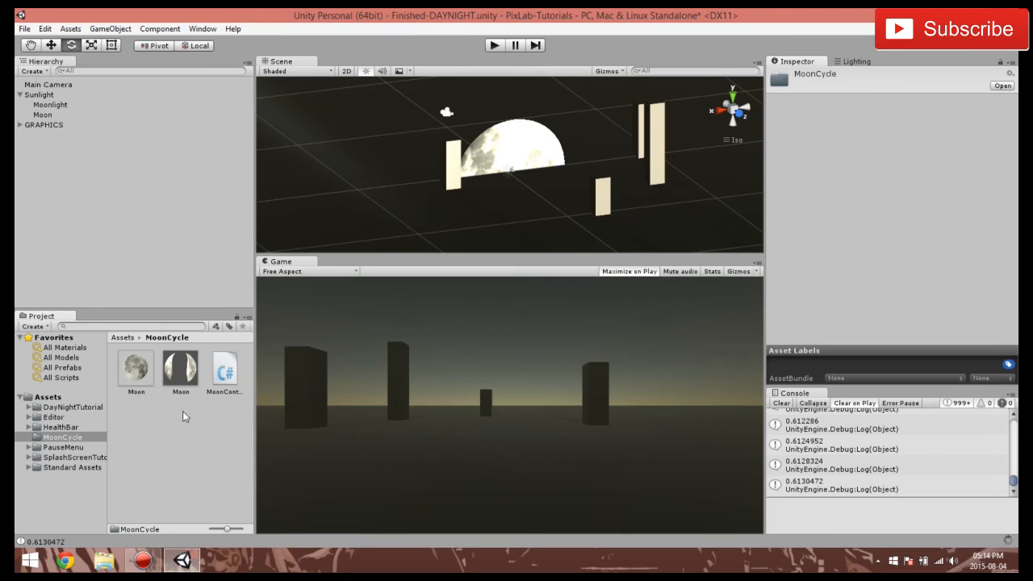
# - Add the Bloom image effect from the Bloom and Glow category to the Main Camera
pyautogui.click(42, 85)
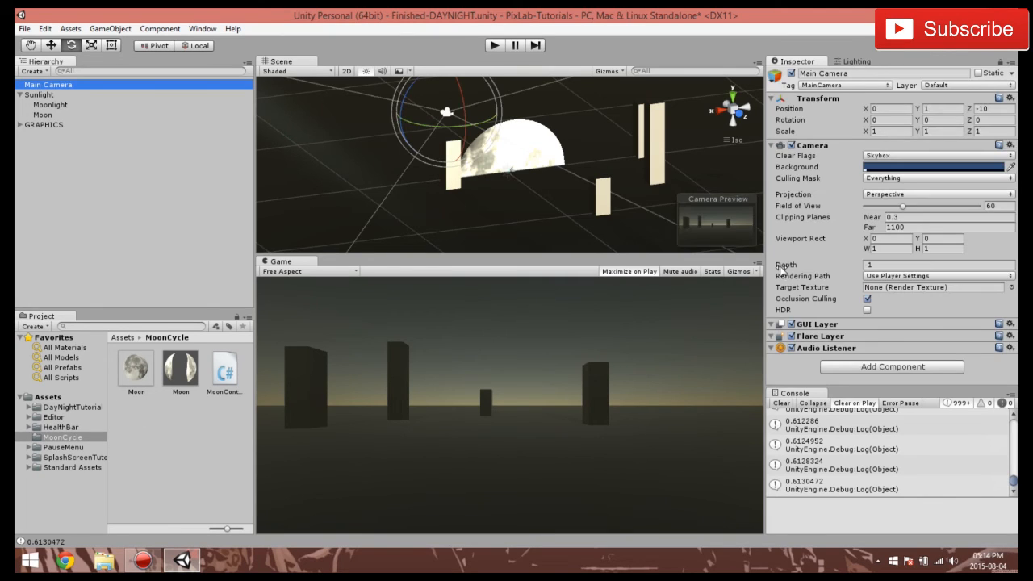
pyautogui.click(839, 367)
pyautogui.click(845, 339)
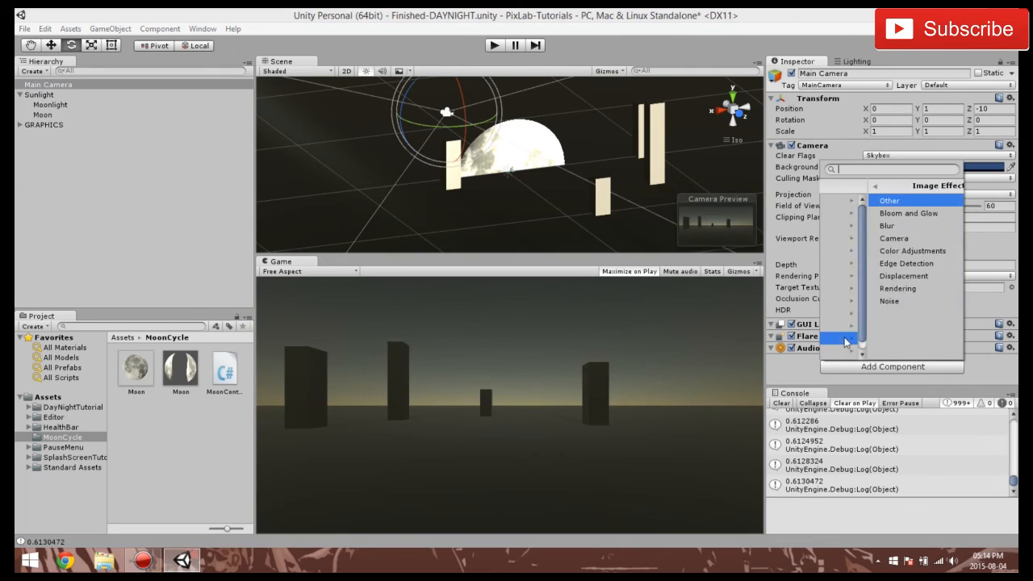
pyautogui.click(886, 214)
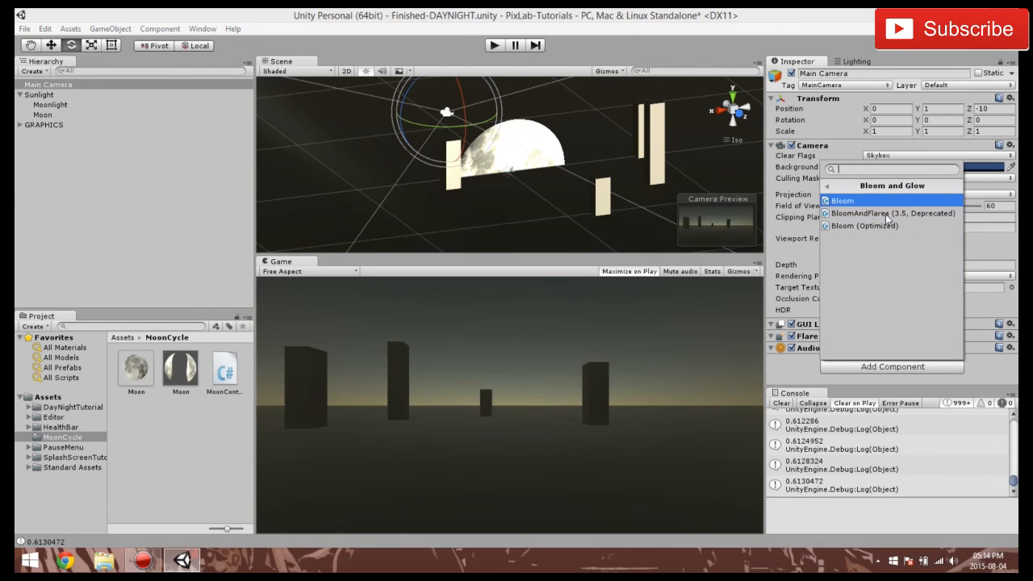
pyautogui.click(844, 201)
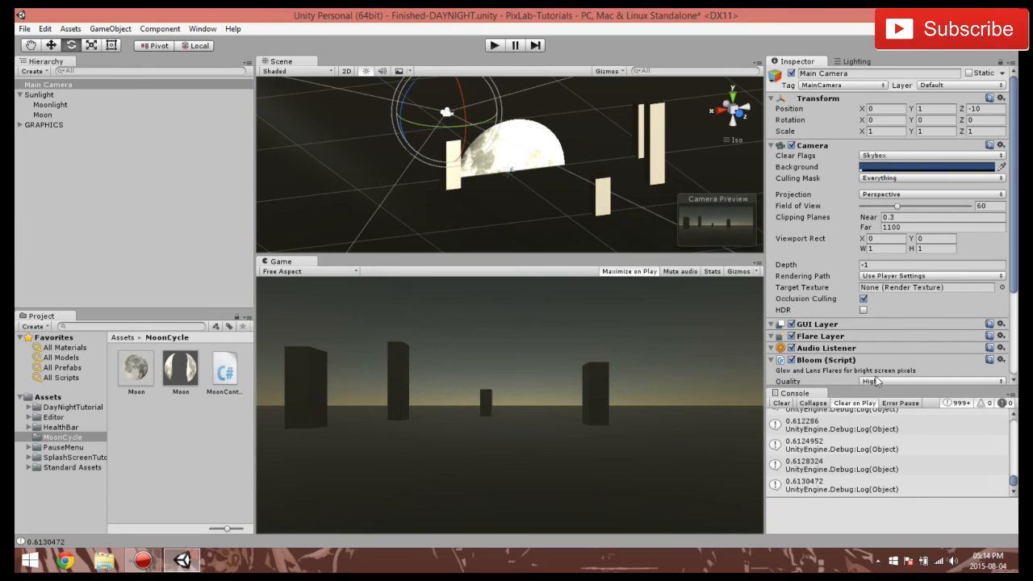
pyautogui.scroll(-5, 868, 367)
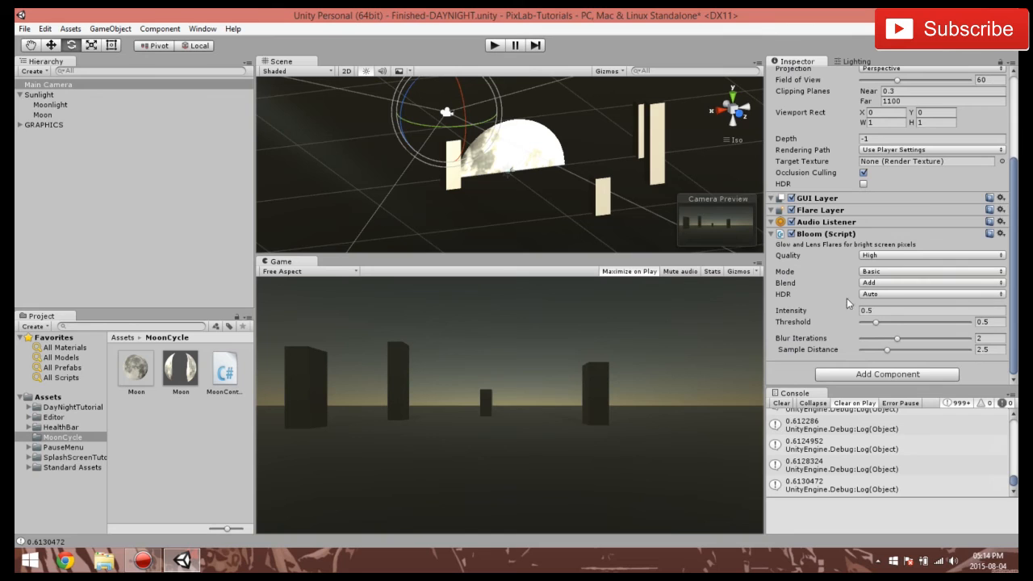
# - Set the Main Camera's Bloom intensity to 0.46 while play-testing in the unmaximized Game view, and copy the component
pyautogui.click(496, 45)
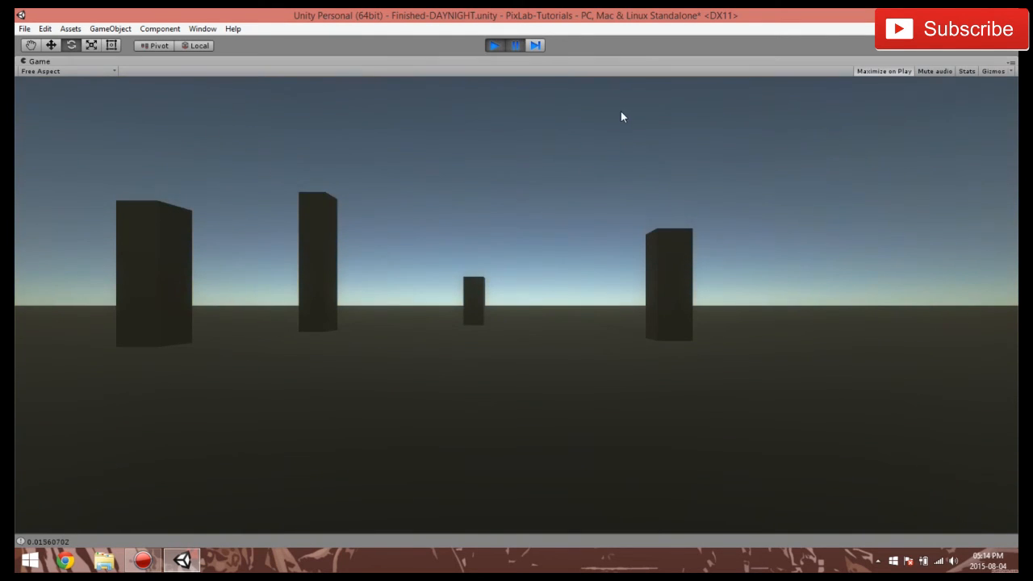
pyautogui.hotkey('shift', 'space')
pyautogui.click(638, 272)
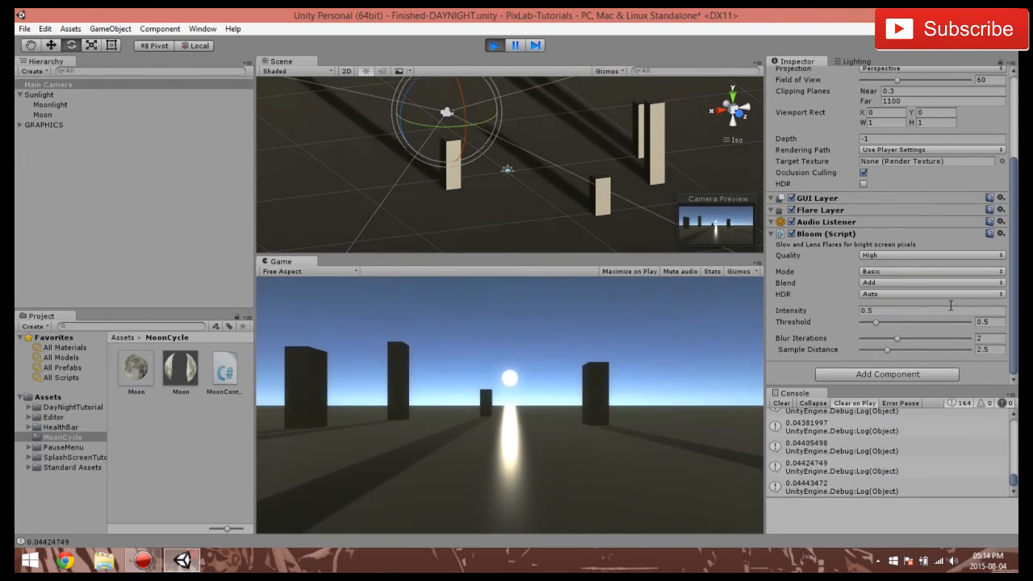
pyautogui.moveTo(829, 314); pyautogui.dragTo(850, 316)
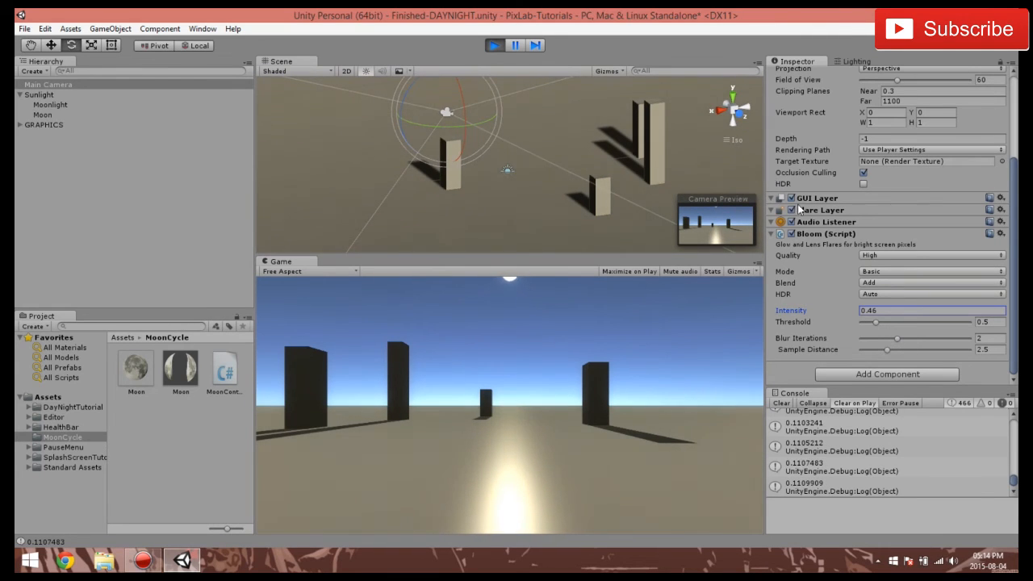
pyautogui.click(1002, 234)
pyautogui.click(904, 306)
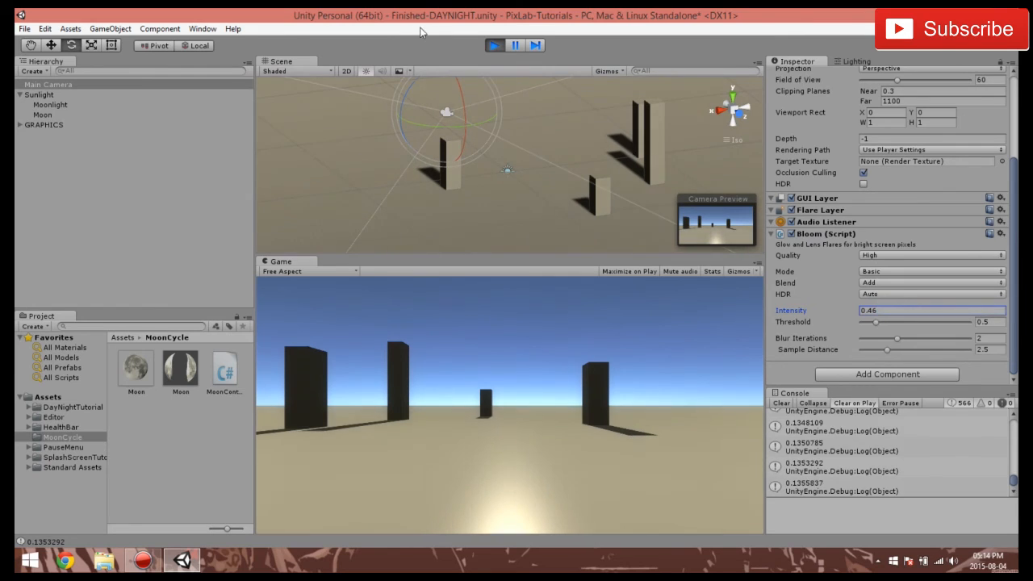
# - End the play-test and replace the Main Camera's Bloom component with the copied one, pasted as new and collapsed
pyautogui.click(493, 46)
pyautogui.click(1002, 234)
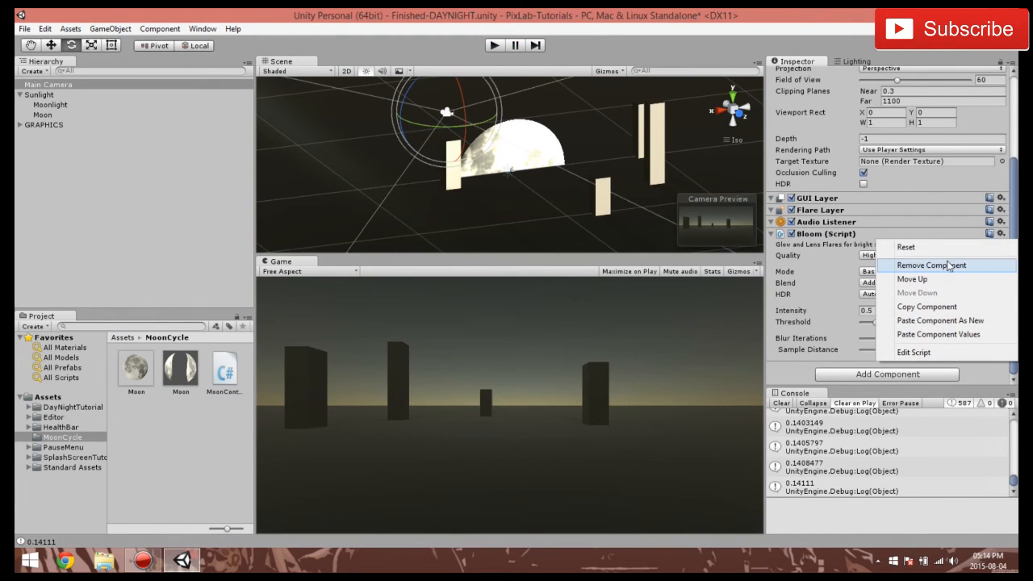
pyautogui.click(888, 266)
pyautogui.click(1010, 348)
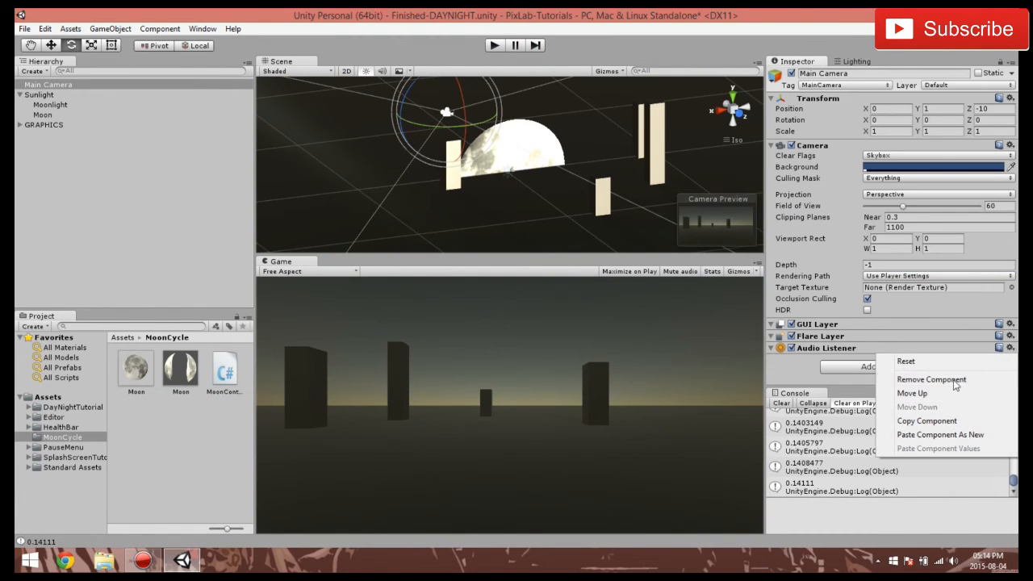
pyautogui.click(937, 436)
pyautogui.scroll(-3, 847, 278)
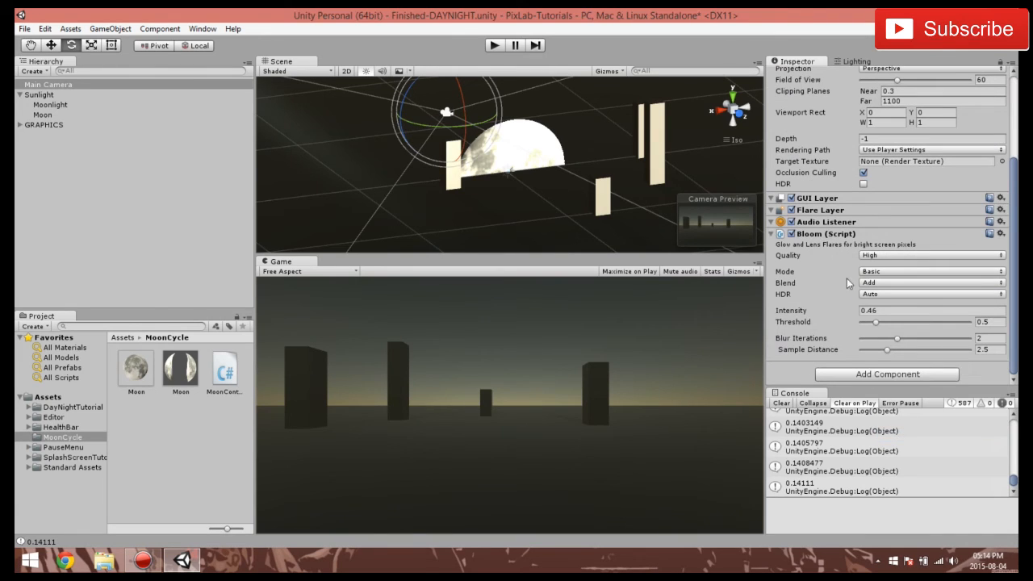
pyautogui.click(772, 234)
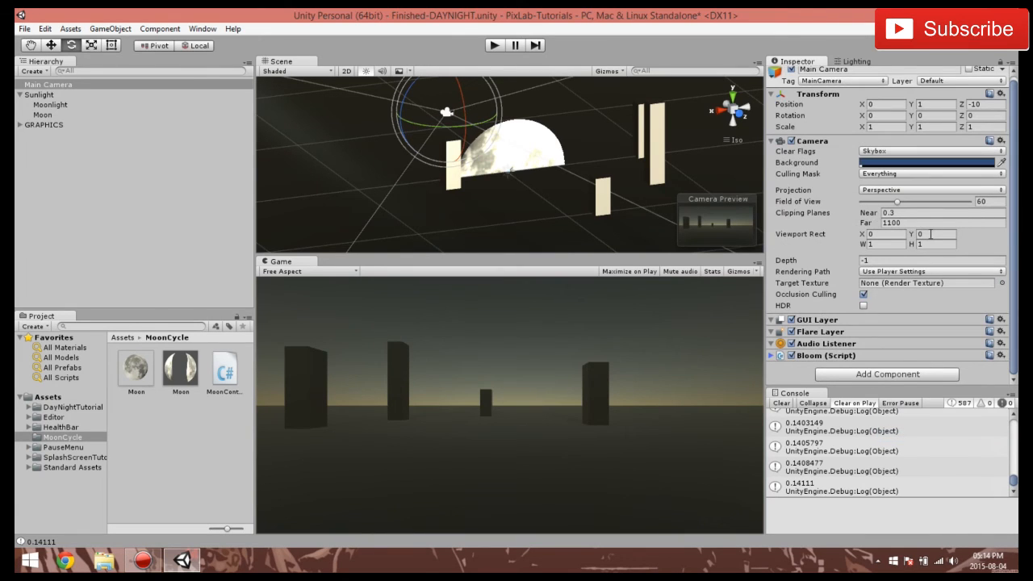
# - Add the Depth of Field (Lens Blur, Scatter, DX11) image effect to the Main Camera
pyautogui.click(880, 376)
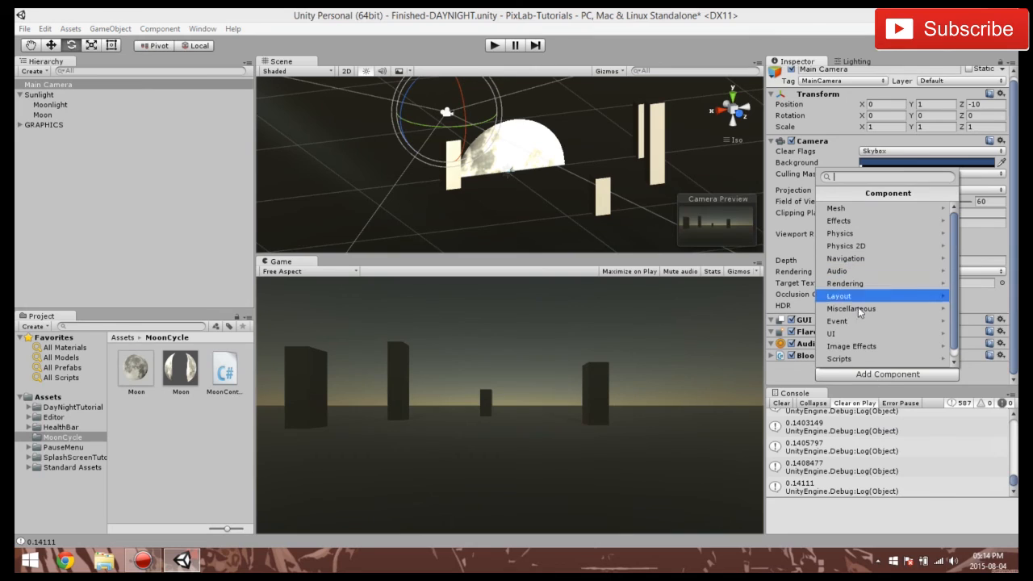
pyautogui.click(852, 349)
pyautogui.click(851, 246)
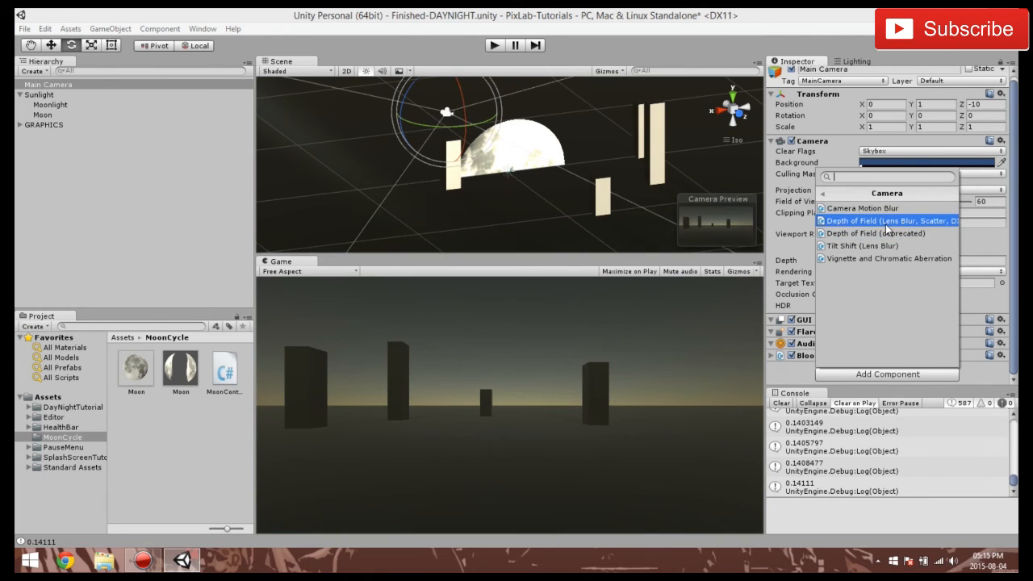
pyautogui.click(870, 221)
pyautogui.scroll(-5, 867, 325)
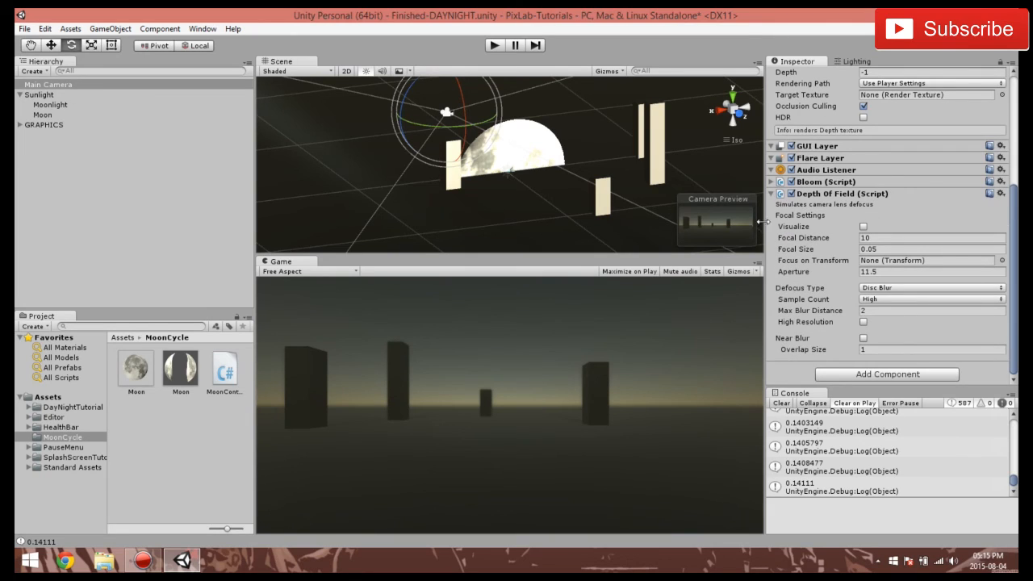
# - Try a focal size of 0.91 and a focal distance of 23.47 for Depth Of Field, using Visualize to check the focus
pyautogui.click(863, 227)
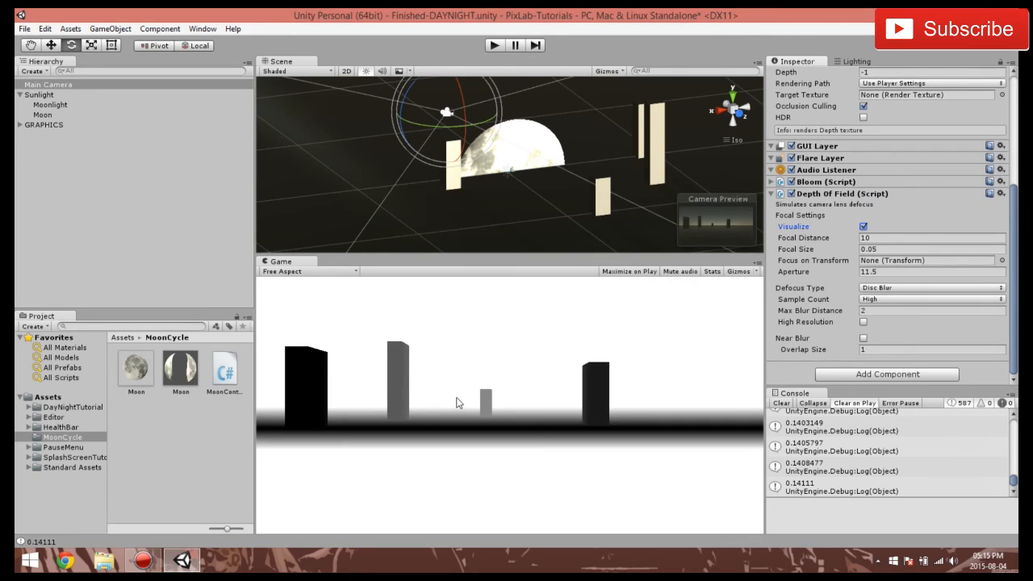
pyautogui.moveTo(830, 240); pyautogui.dragTo(864, 263)
pyautogui.click(826, 253)
pyautogui.click(864, 229)
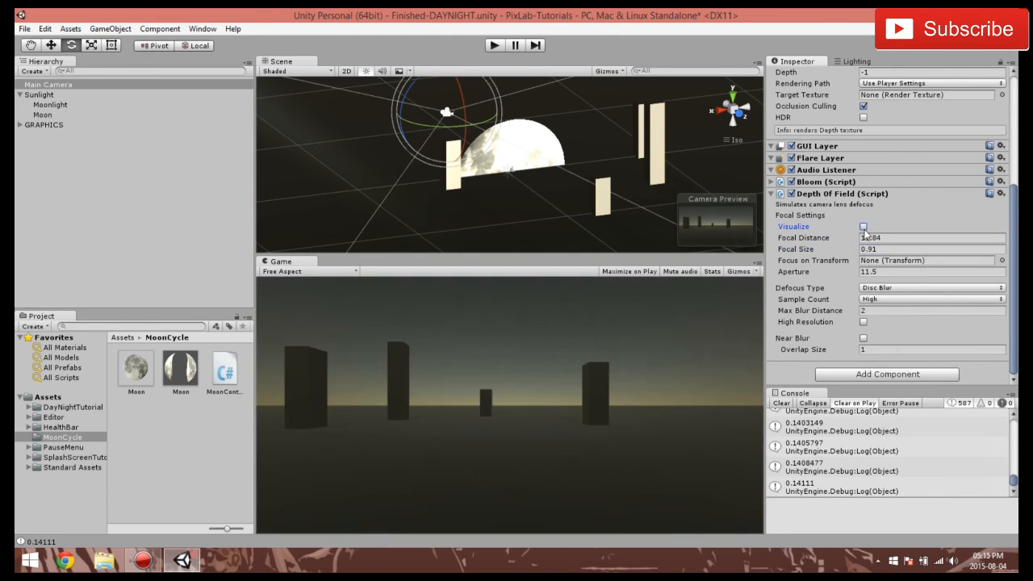
pyautogui.moveTo(828, 240); pyautogui.dragTo(819, 239)
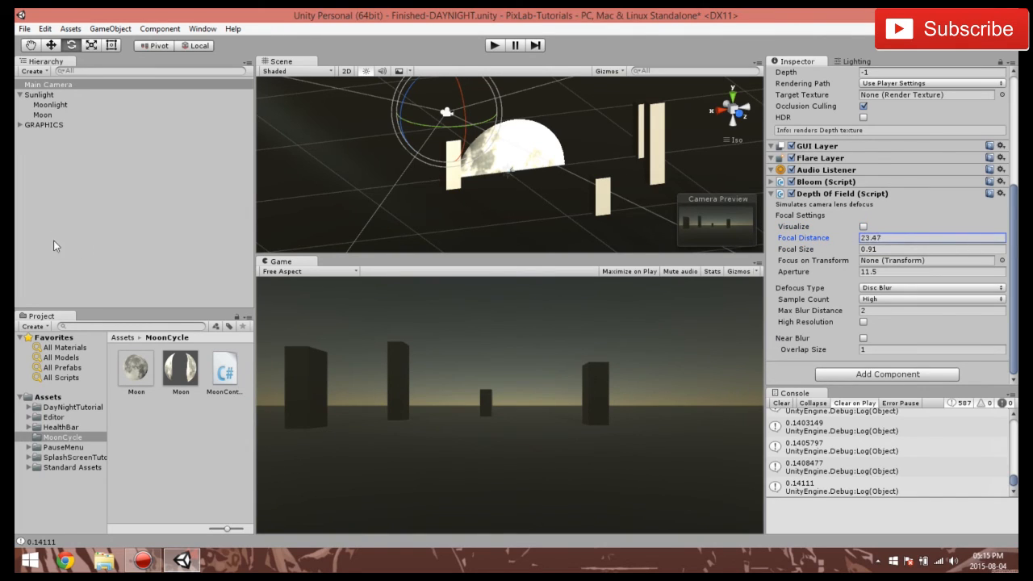
# - Using Visualize temporarily, set the Depth Of Field focal distance to 5.2, focal size to 0.64 and aperture to 12.6
pyautogui.click(864, 229)
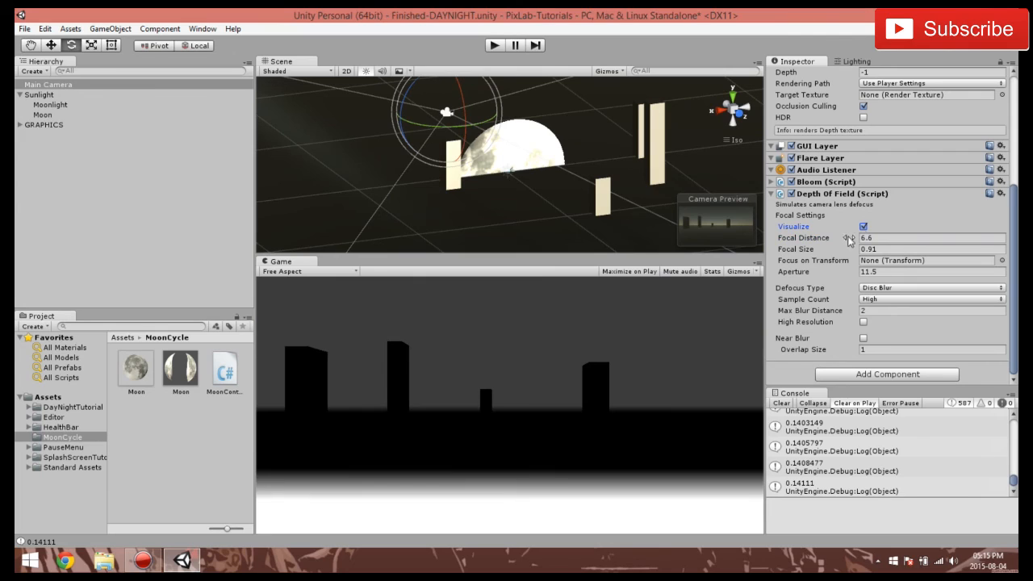
pyautogui.moveTo(827, 244)
pyautogui.mouseDown()
pyautogui.moveTo(811, 240)
pyautogui.moveTo(820, 267)
pyautogui.moveTo(815, 254)
pyautogui.mouseUp()
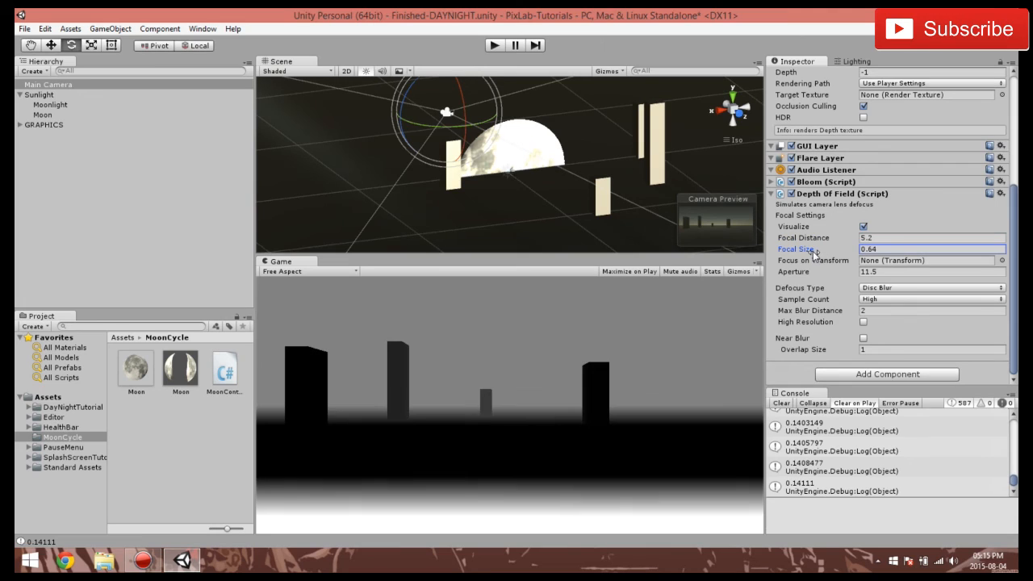
pyautogui.moveTo(800, 272)
pyautogui.mouseDown()
pyautogui.moveTo(766, 277)
pyautogui.moveTo(834, 274)
pyautogui.mouseUp()
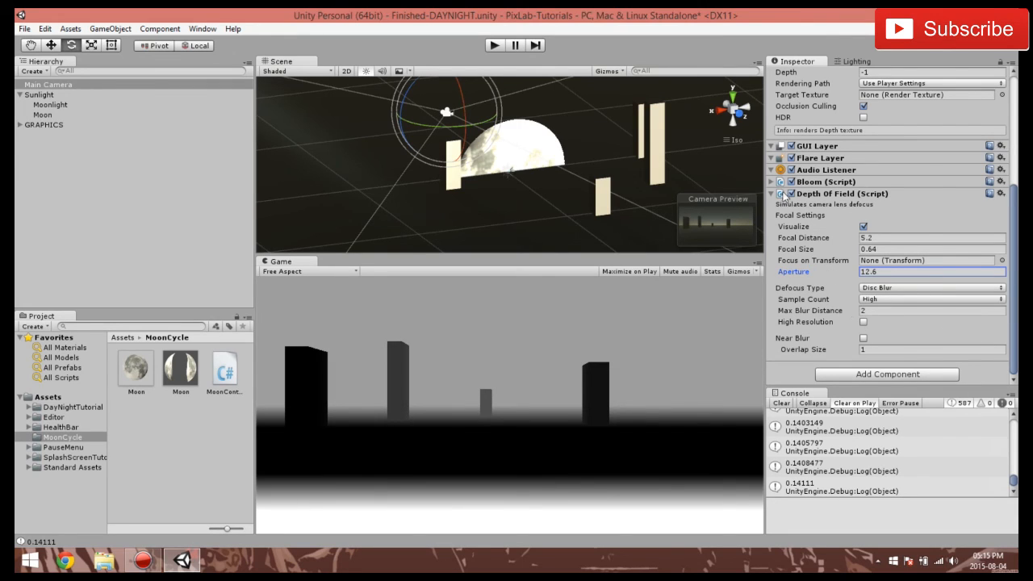
pyautogui.click(864, 227)
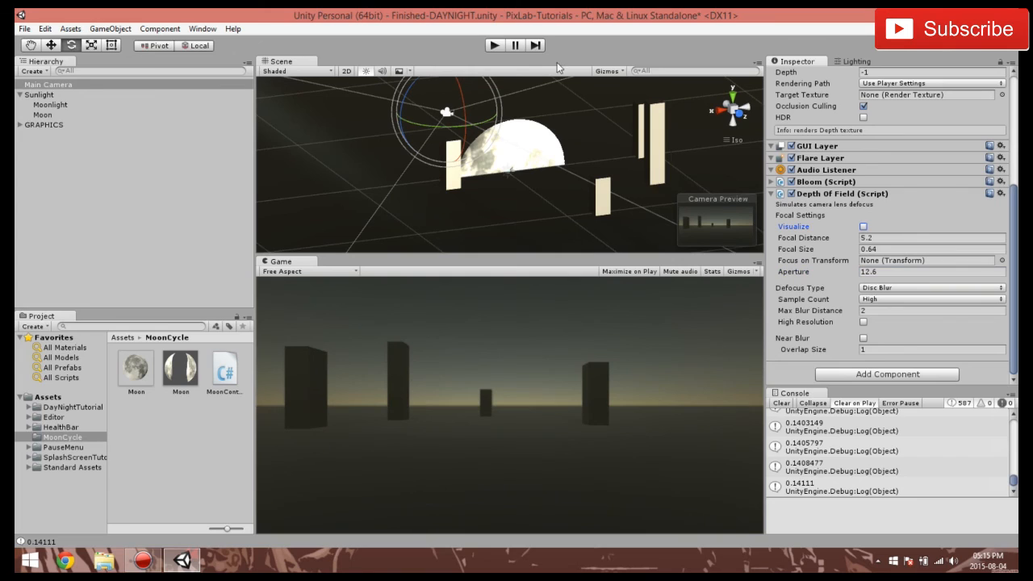
# - Briefly play-test the scene, set the Depth Of Field focal size to 1.18 and run it again
pyautogui.click(500, 47)
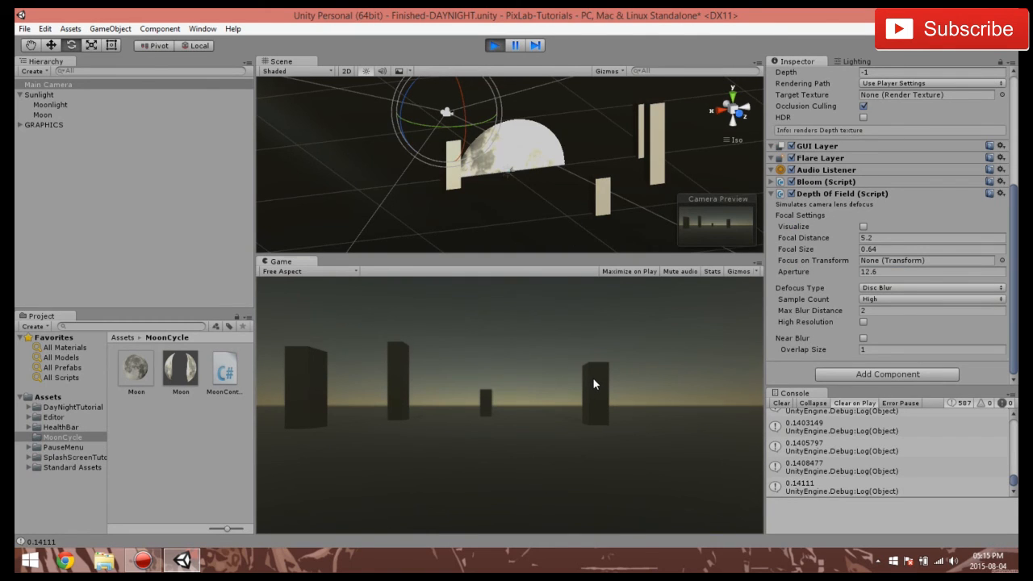
pyautogui.click(495, 45)
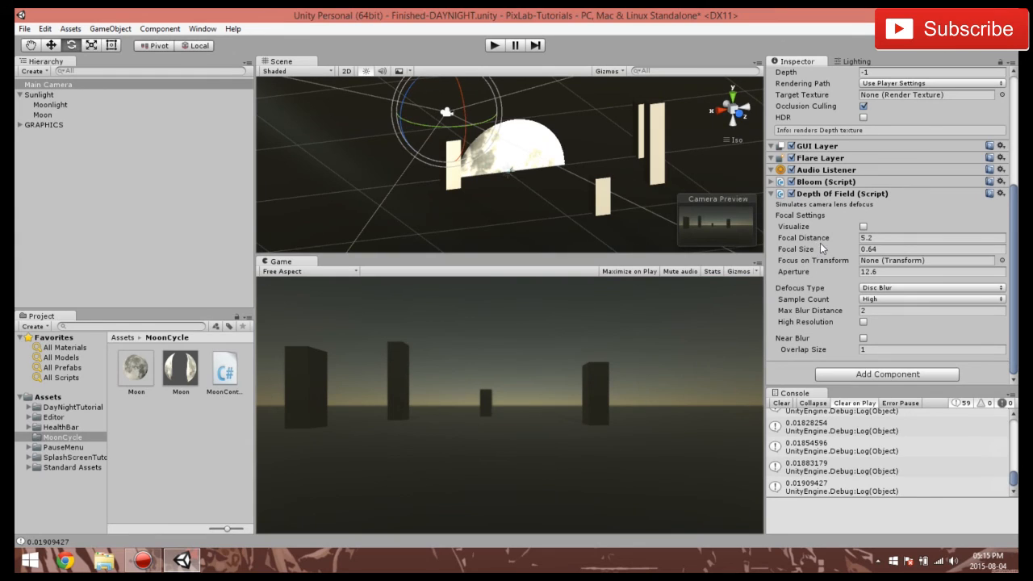
pyautogui.moveTo(817, 251); pyautogui.dragTo(835, 250)
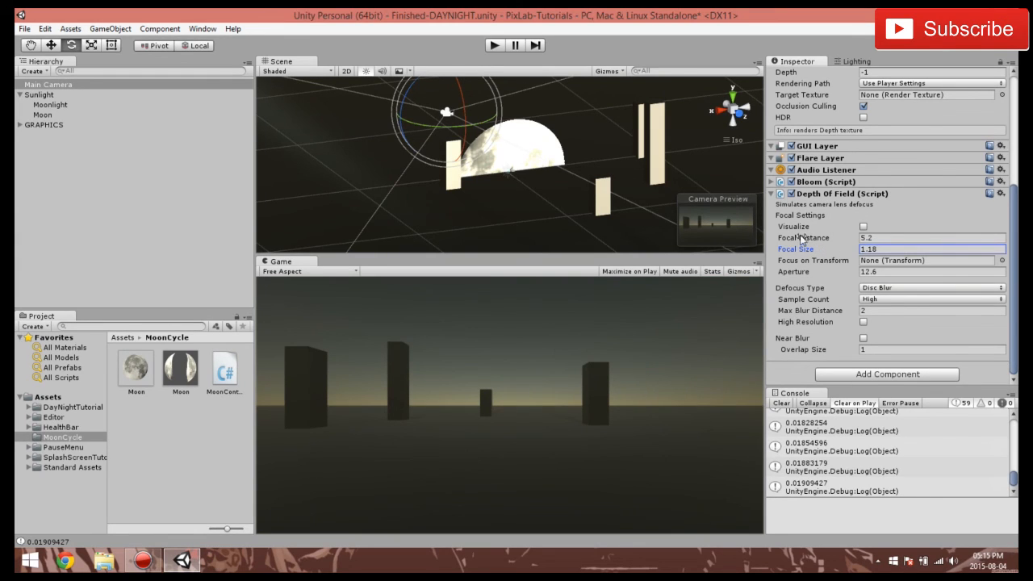
pyautogui.click(490, 46)
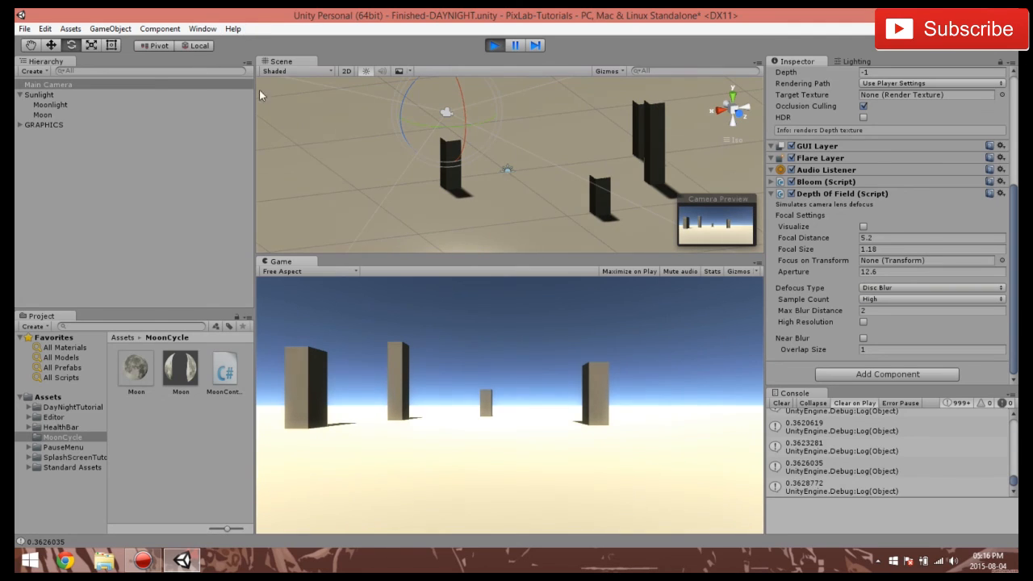
# - Try to set the Sunlight's Minutes In Day to 0.5 during the play-test, and end the run
pyautogui.click(24, 95)
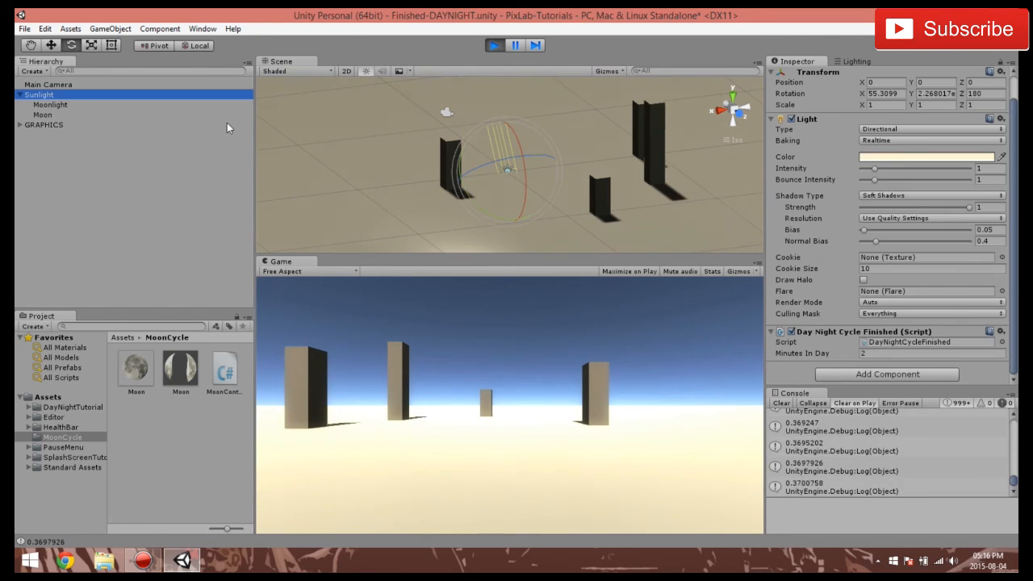
pyautogui.click(868, 354)
pyautogui.write('0.5')
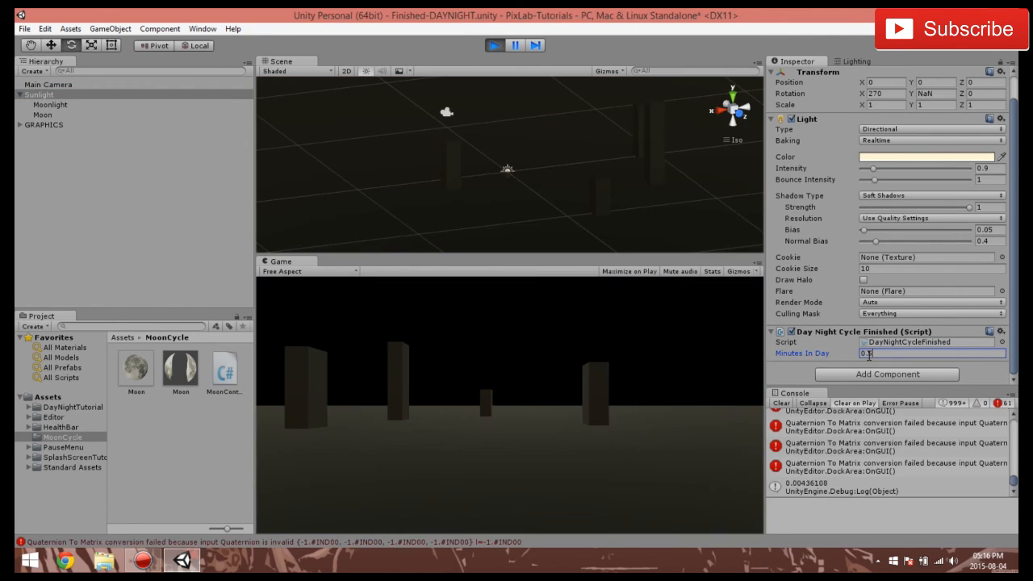
pyautogui.click(495, 45)
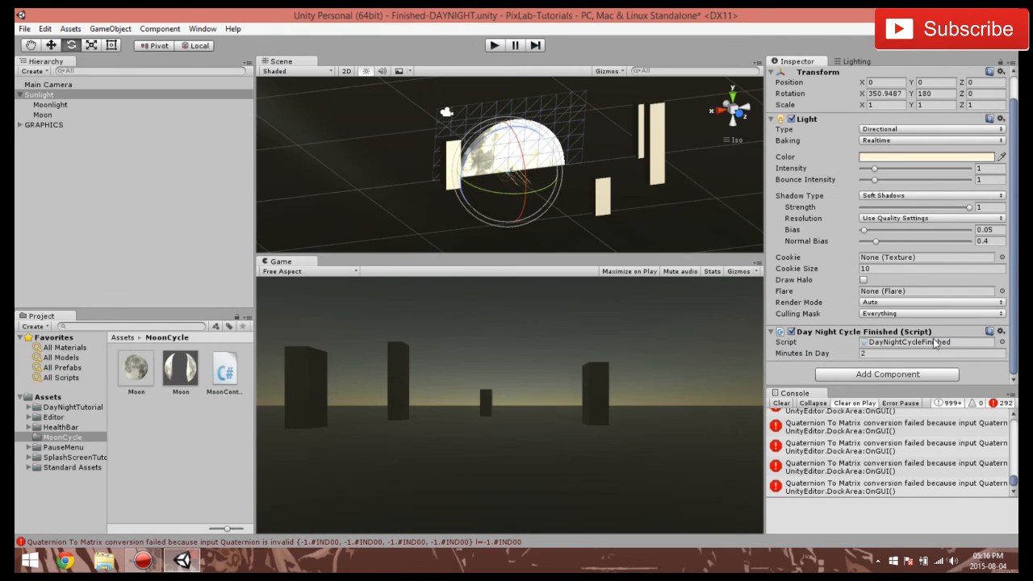
# - Set the Sunlight's Minutes In Day to 0.5 outside play mode, run the scene and pause it at night
pyautogui.click(872, 354)
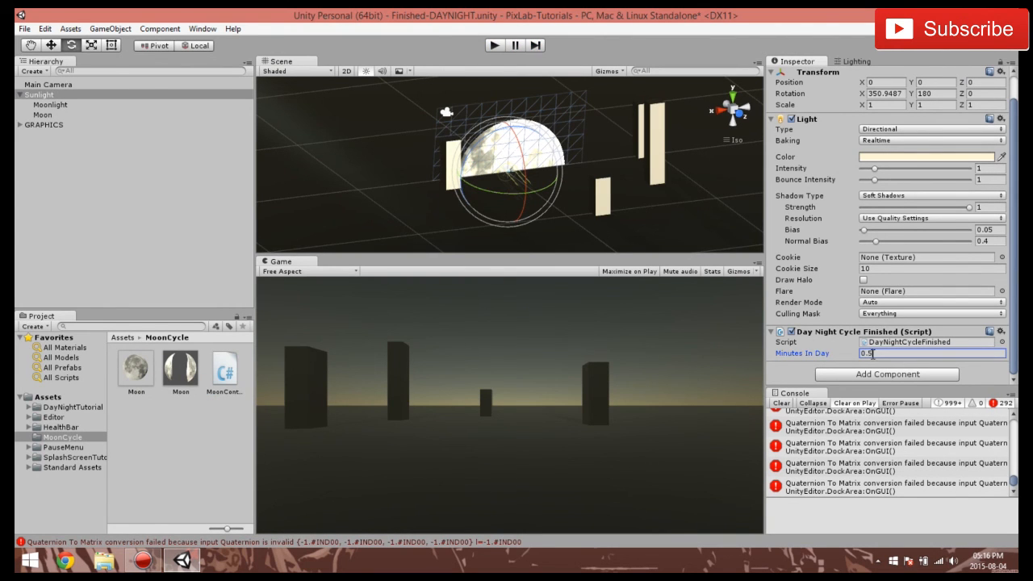
pyautogui.click(491, 46)
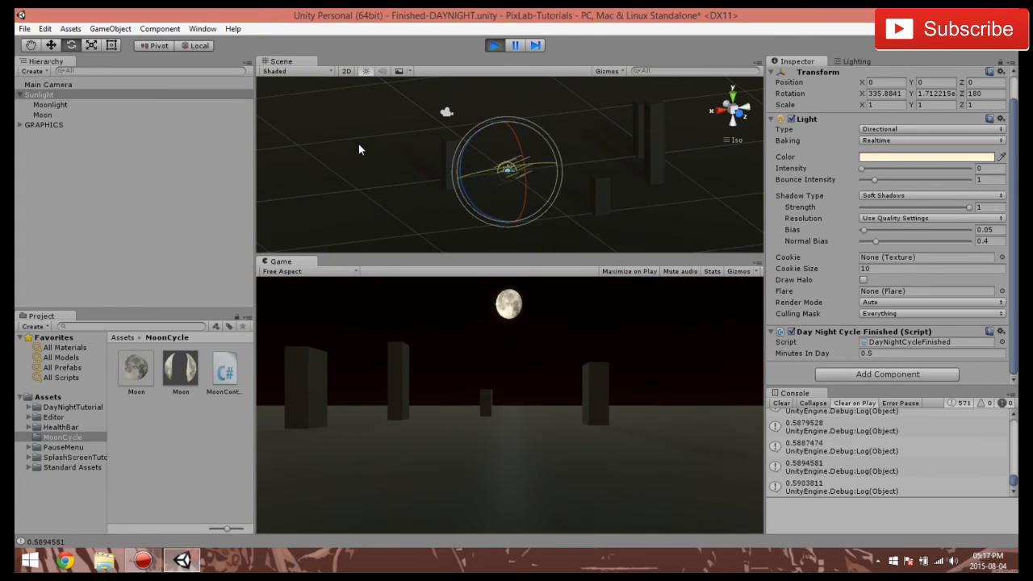
pyautogui.click(515, 46)
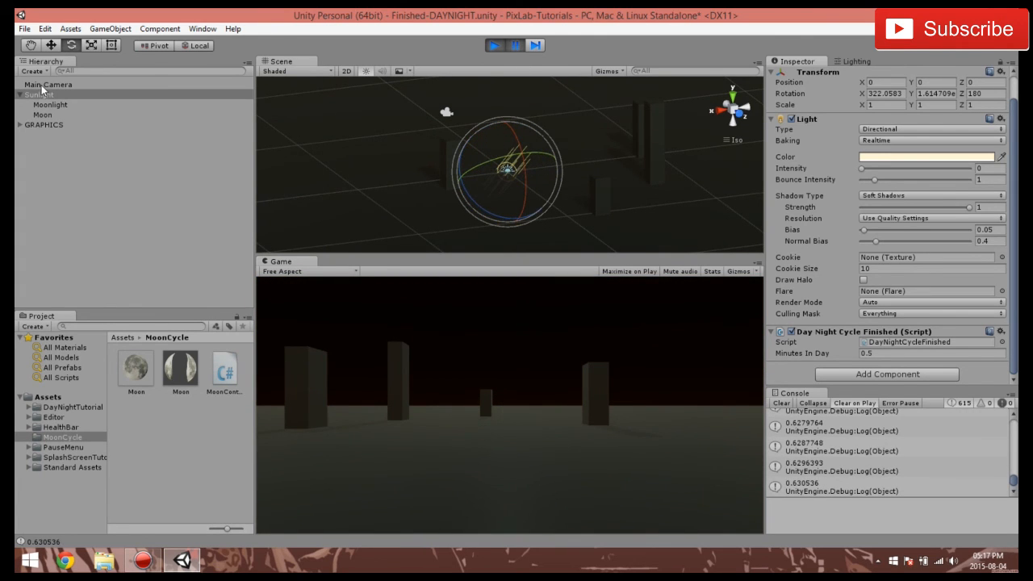
# - Tilt the Main Camera up to an X rotation of about 334 degrees to face the moon, and show its Depth Of Field settings
pyautogui.click(41, 85)
pyautogui.moveTo(463, 109); pyautogui.dragTo(561, 400)
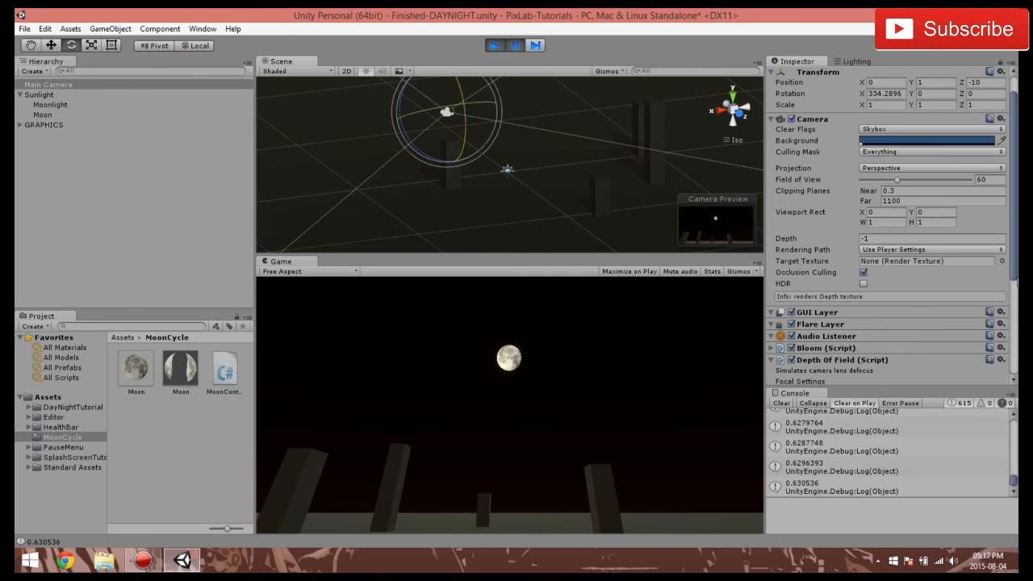
pyautogui.scroll(-5, 822, 308)
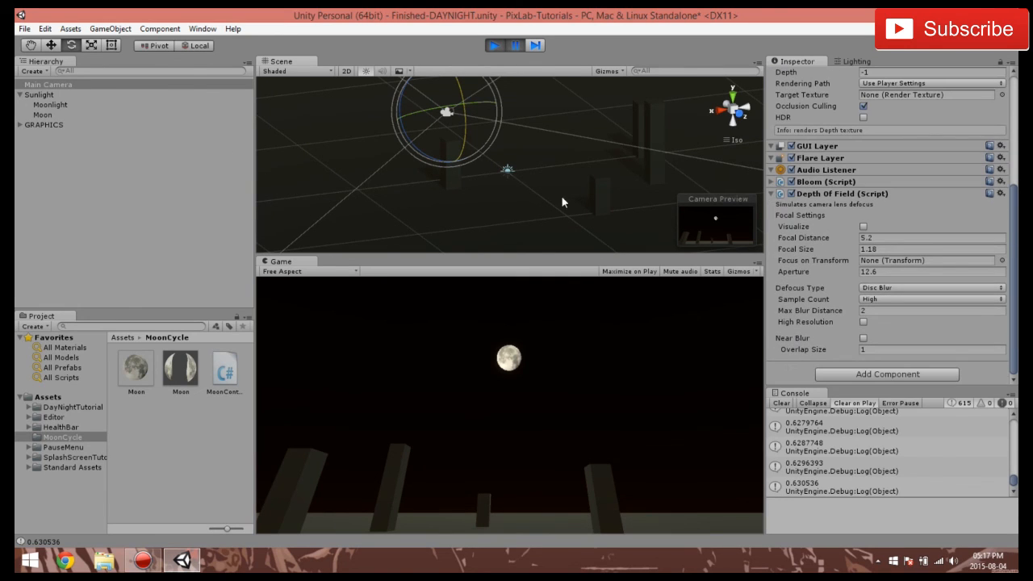
# - Rotate the Sunlight to an X rotation of about 351 degrees and tilt the Main Camera down to about 6.6 degrees
pyautogui.click(46, 95)
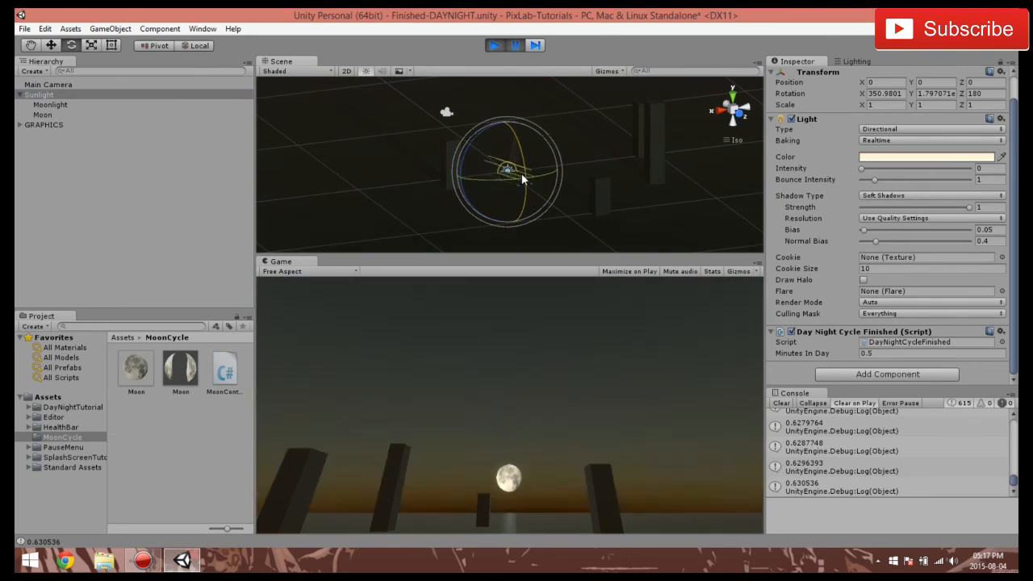
pyautogui.click(45, 85)
pyautogui.moveTo(463, 92); pyautogui.dragTo(470, 154)
pyautogui.scroll(-5, 895, 336)
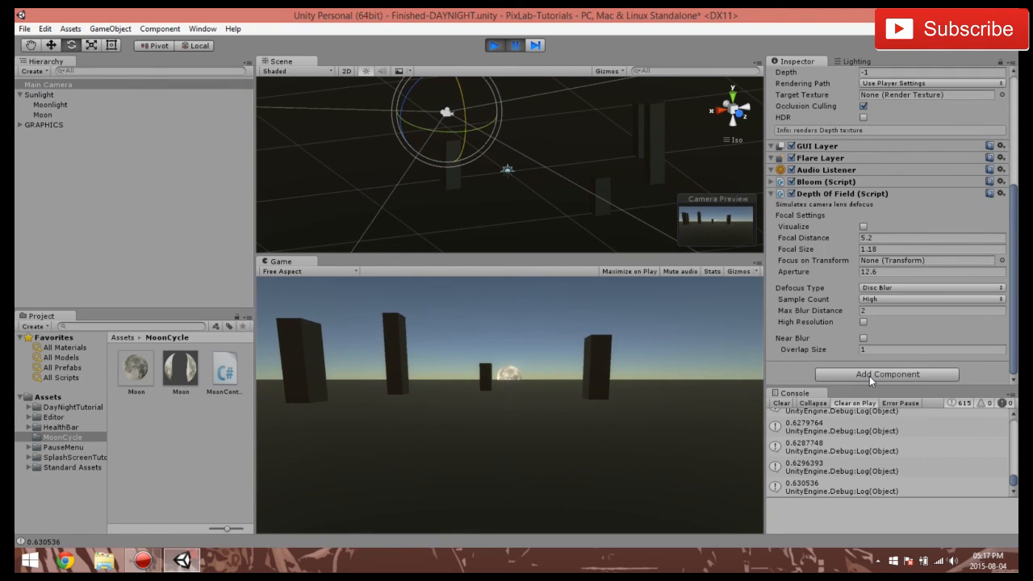
# - Add the Global Fog rendering image effect to the Main Camera
pyautogui.click(870, 377)
pyautogui.click(854, 346)
pyautogui.click(846, 296)
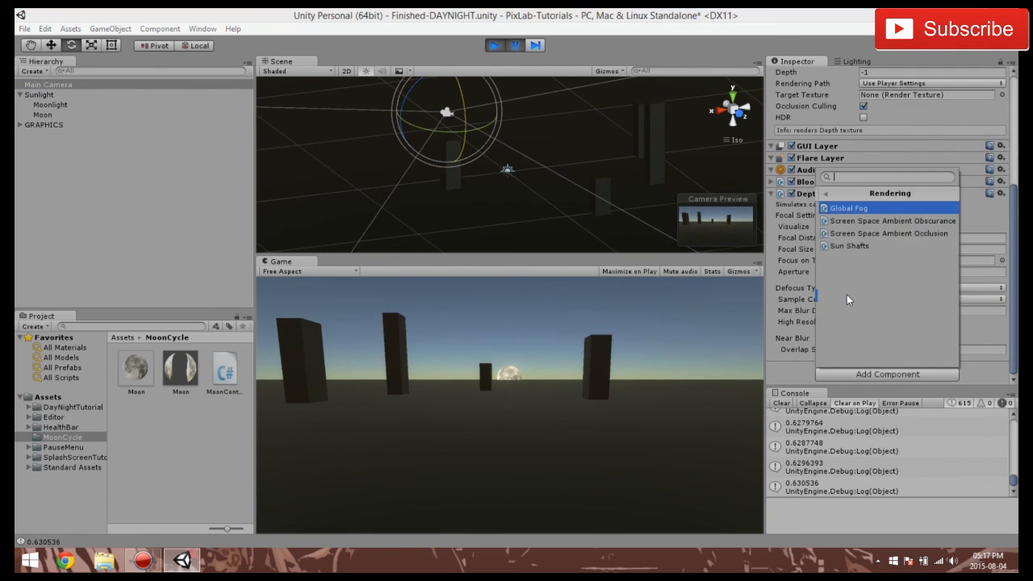
pyautogui.click(843, 210)
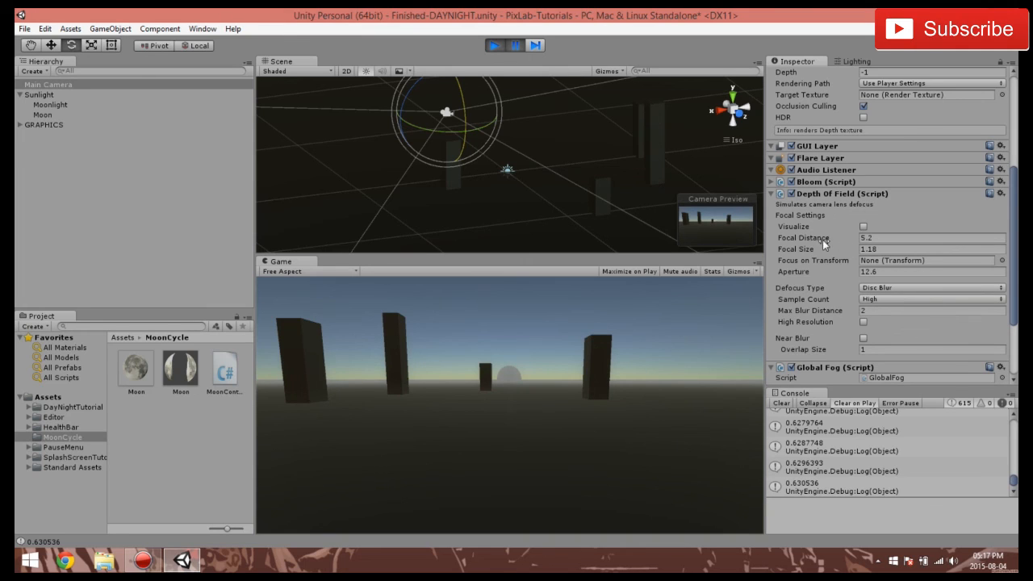
# - Try out the Global Fog's distance and radial options, and set its height to 0.06 and height density to 1.36
pyautogui.scroll(-3, 850, 323)
pyautogui.moveTo(877, 330)
pyautogui.mouseDown()
pyautogui.moveTo(943, 336)
pyautogui.moveTo(882, 332)
pyautogui.mouseUp()
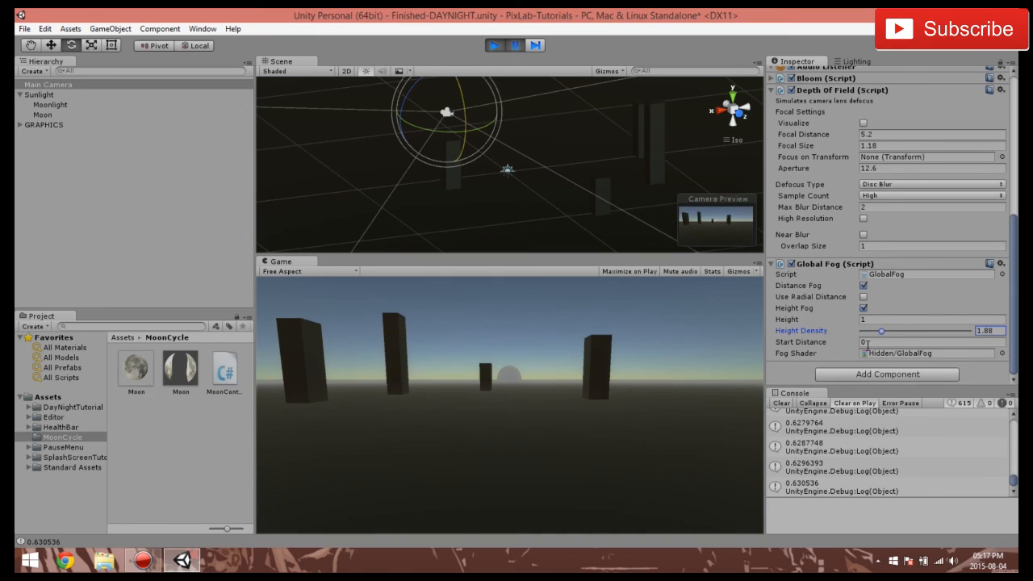
pyautogui.click(864, 286)
pyautogui.click(864, 297)
pyautogui.click(864, 299)
pyautogui.moveTo(828, 321); pyautogui.dragTo(806, 317)
pyautogui.click(881, 332)
pyautogui.moveTo(879, 331); pyautogui.dragTo(872, 331)
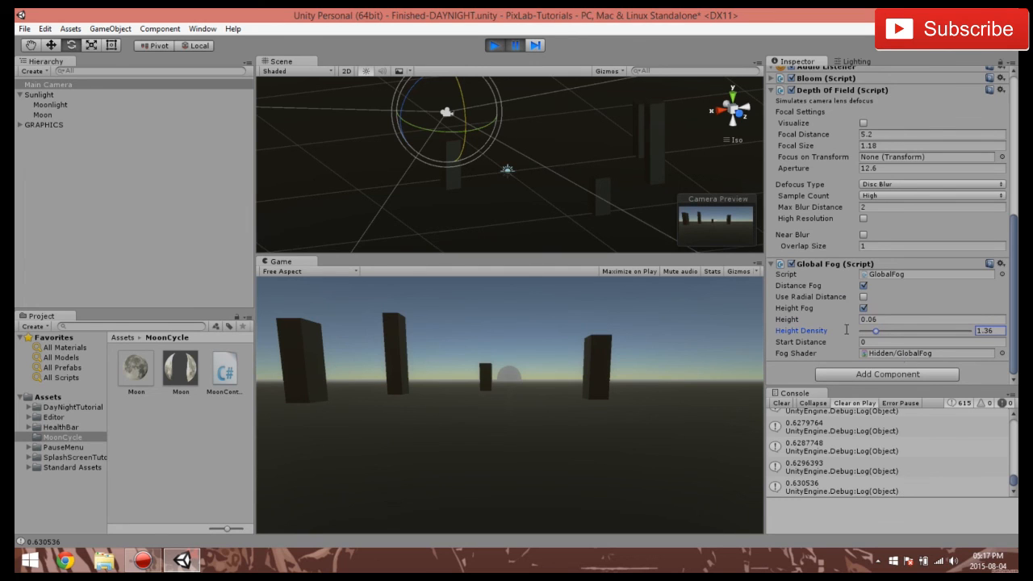
# - Run the paused scene briefly, pause it again at night and disable the Global Fog effect
pyautogui.click(514, 46)
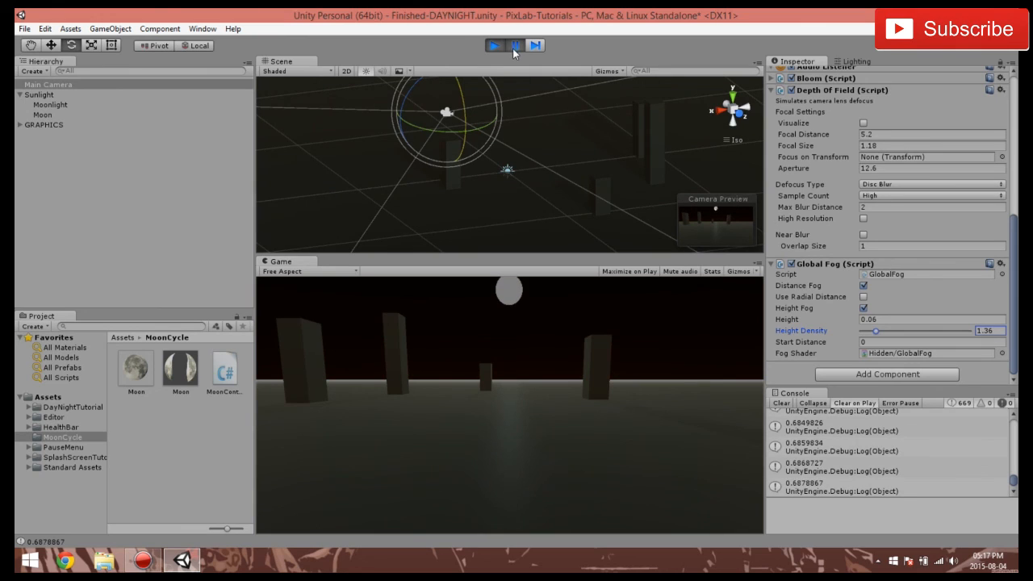
pyautogui.click(792, 264)
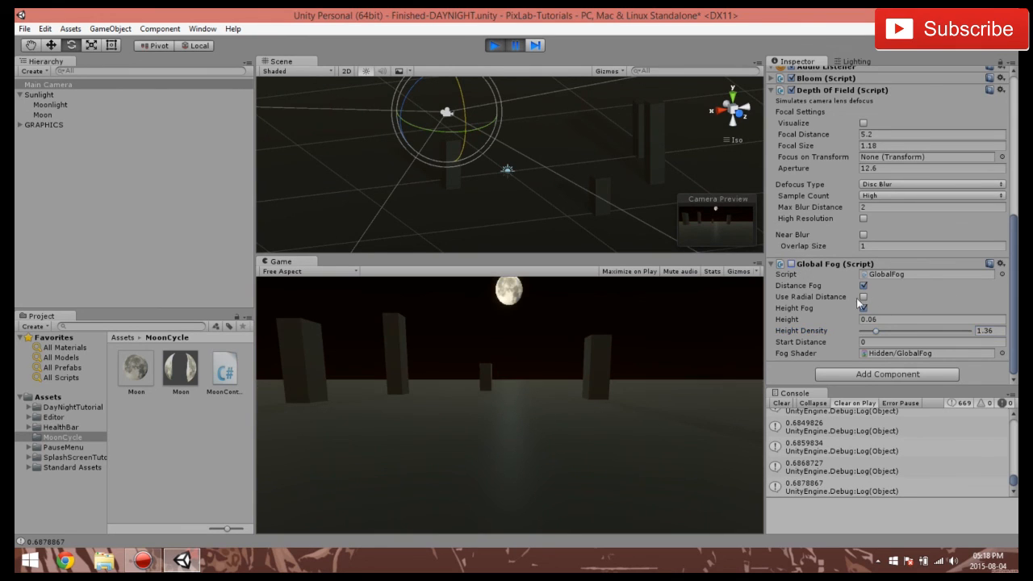
# - Add the Screen Space Ambient Occlusion image effect to the Main Camera
pyautogui.click(888, 374)
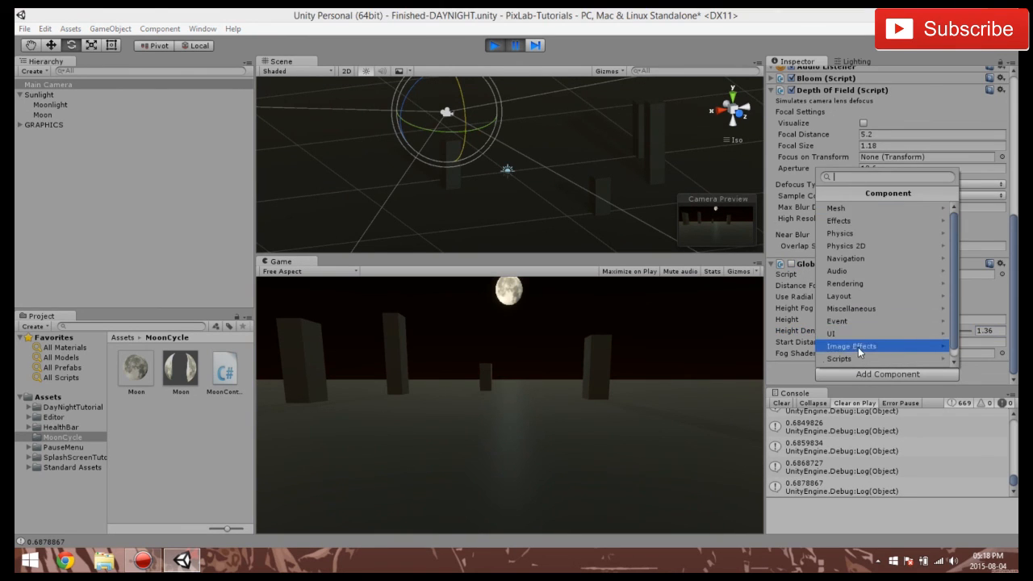
pyautogui.click(854, 346)
pyautogui.click(846, 295)
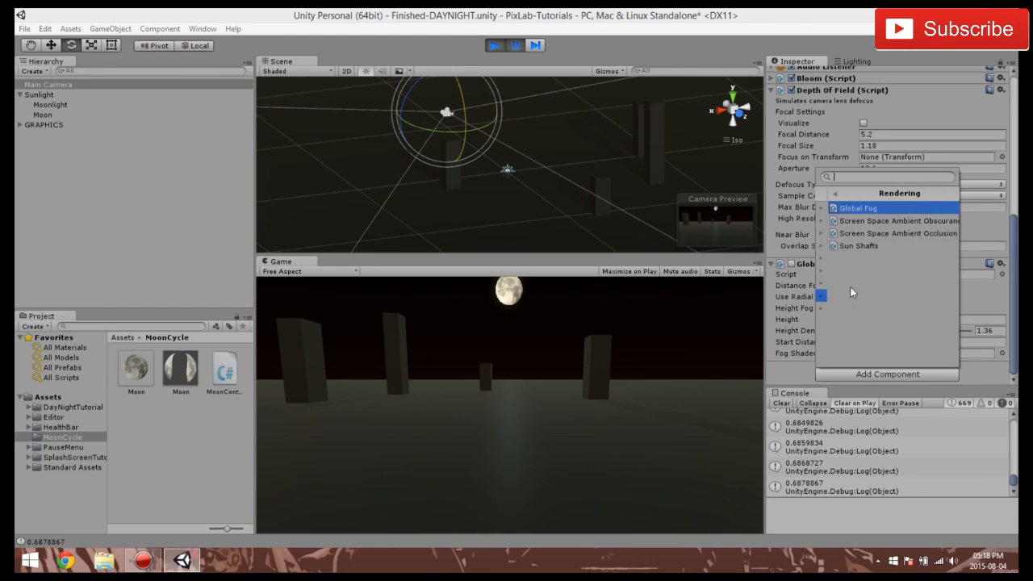
pyautogui.click(856, 234)
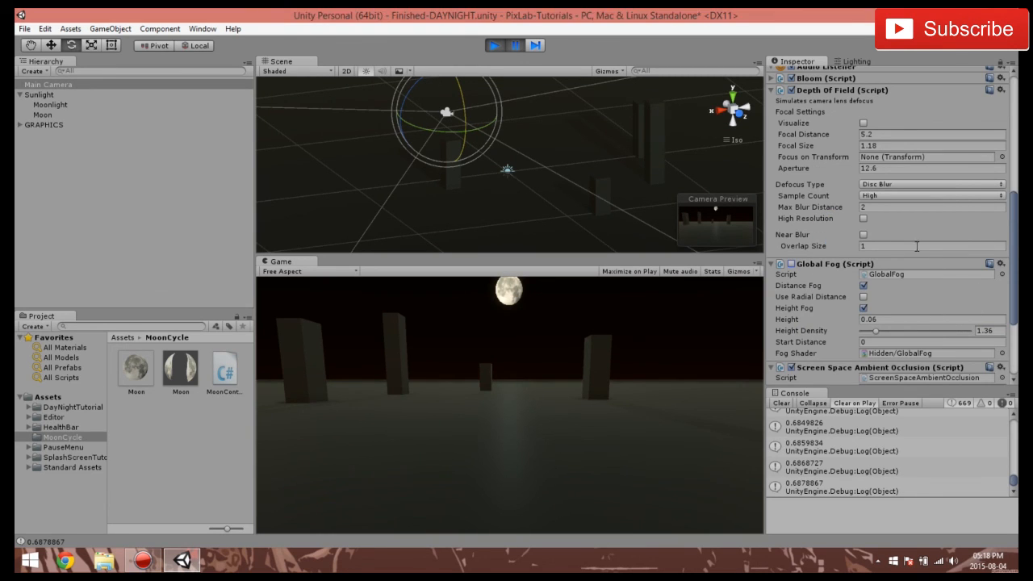
# - Remove the Global Fog and Screen Space Ambient Occlusion components from the Main Camera
pyautogui.click(1001, 264)
pyautogui.click(953, 295)
pyautogui.click(1001, 264)
pyautogui.click(990, 296)
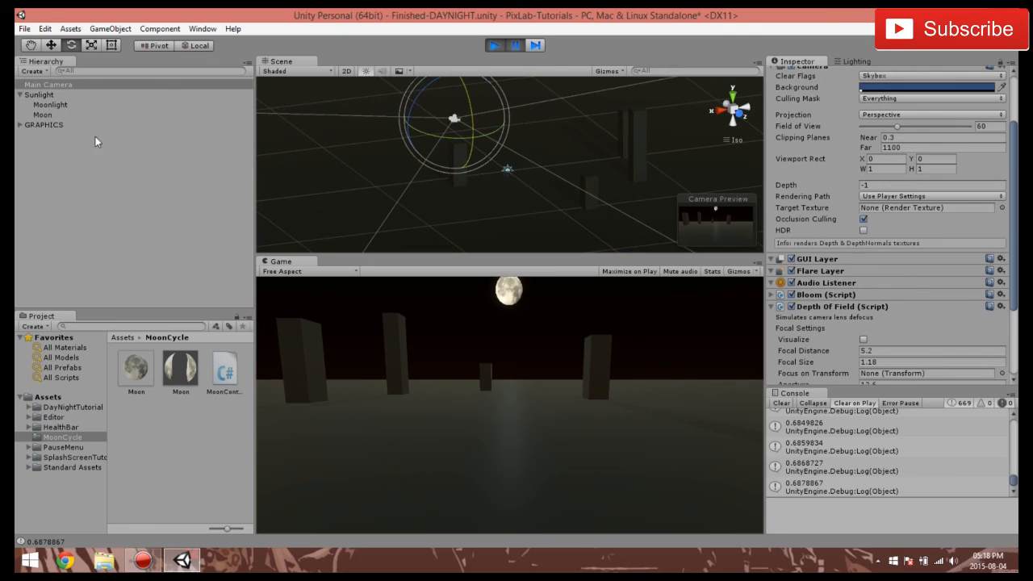
# - Tilt the Main Camera up to an X rotation of about 349 degrees so that the moon sits mid-view
pyautogui.click(53, 91)
pyautogui.click(53, 86)
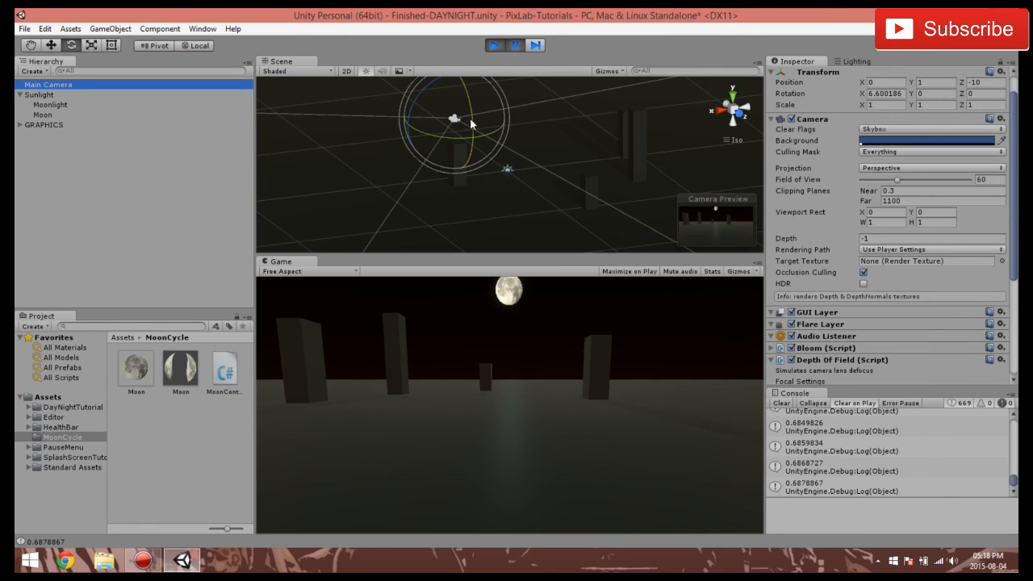
pyautogui.moveTo(473, 124); pyautogui.dragTo(465, 87)
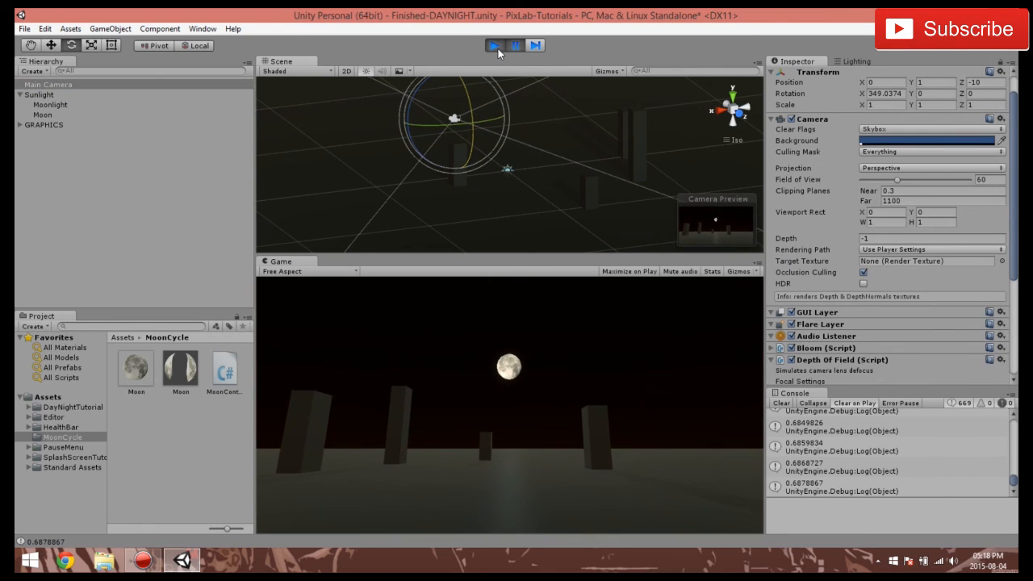